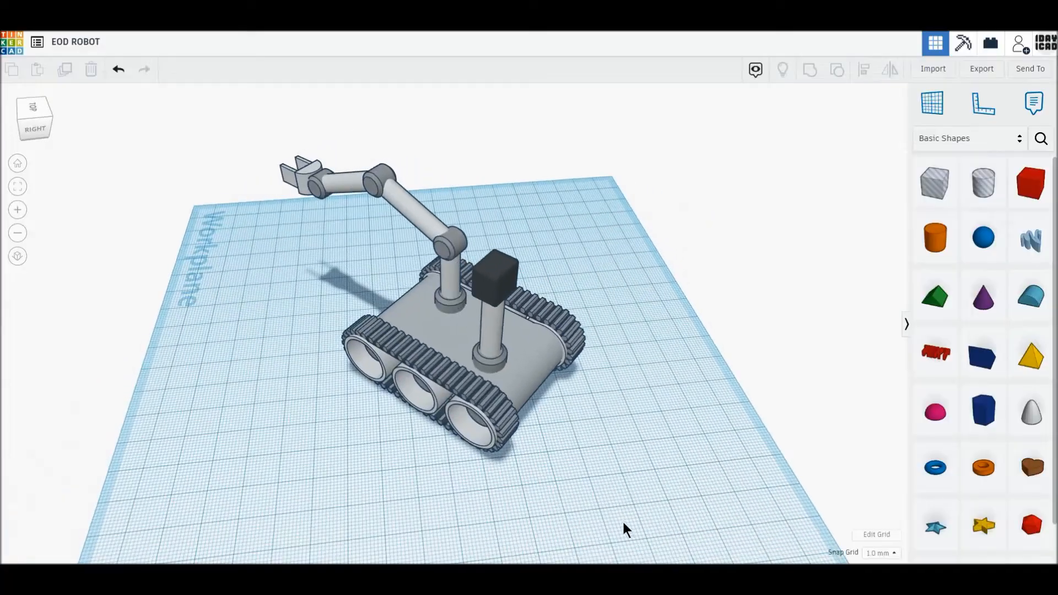
pyautogui.moveTo(26, 524); pyautogui.dragTo(394, 465, button='right')
pyautogui.scroll(2, 394, 464)
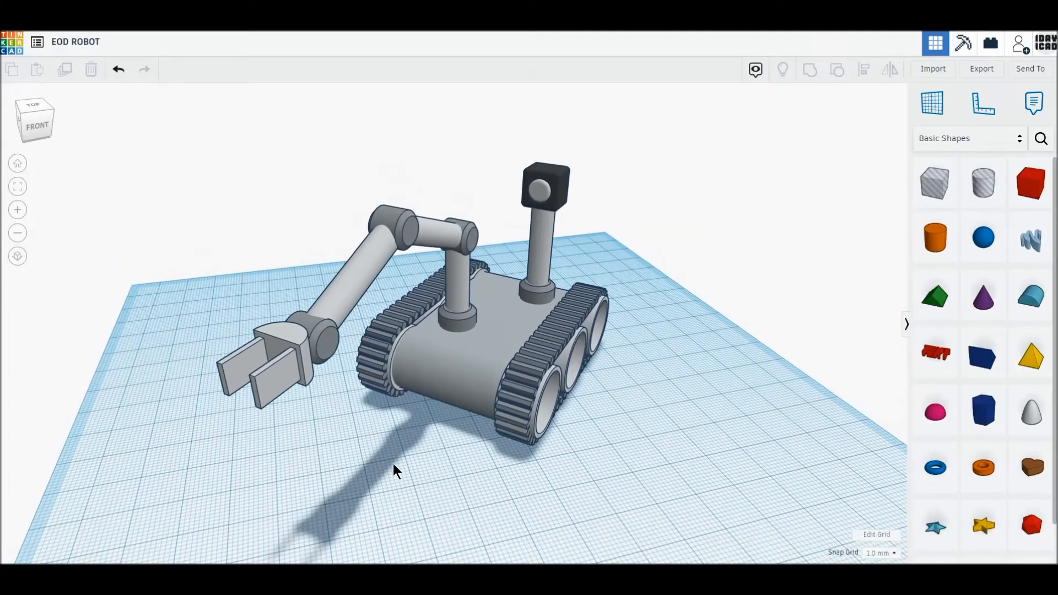
pyautogui.scroll(3, 393, 464)
pyautogui.moveTo(393, 465); pyautogui.dragTo(437, 467, button='right')
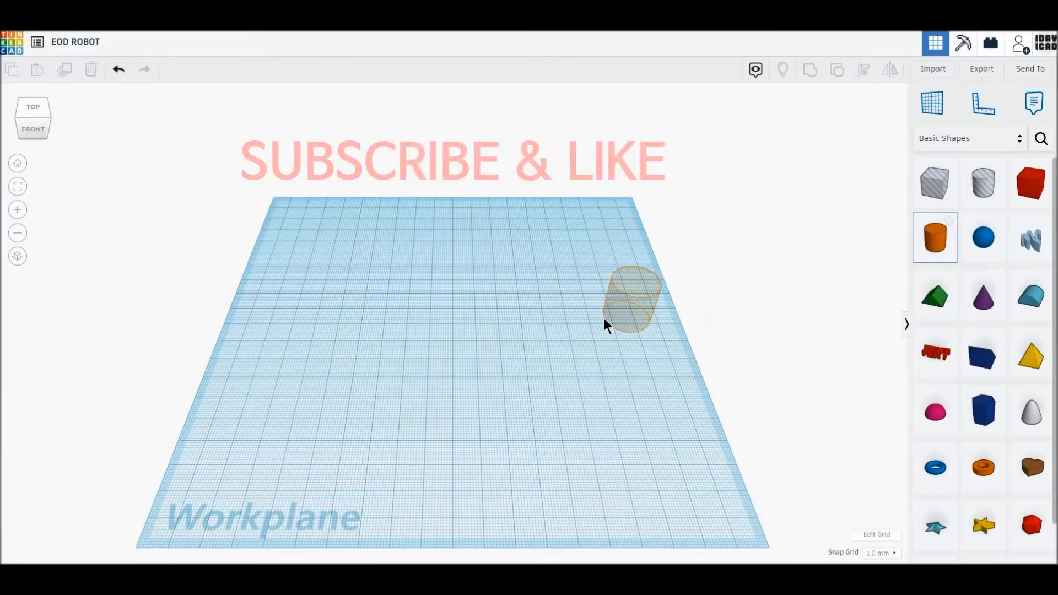
# Place a cylinder, a box and a hexagonal polygon on the empty workplane, with the box moved farther back.
pyautogui.moveTo(604, 319); pyautogui.dragTo(424, 324)
pyautogui.moveTo(1014, 200); pyautogui.dragTo(527, 319)
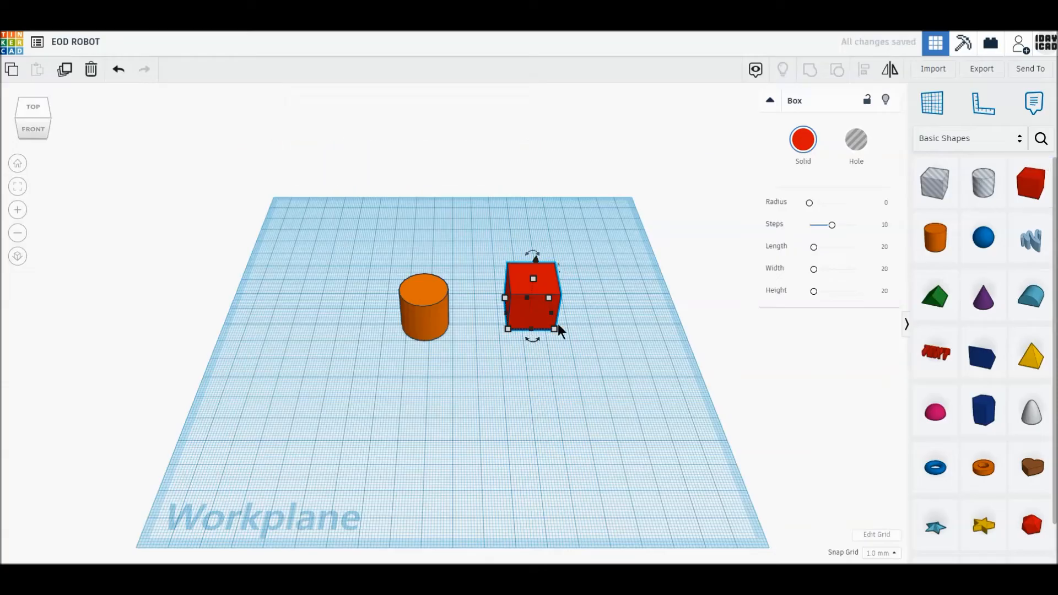
pyautogui.moveTo(984, 411); pyautogui.dragTo(590, 262)
pyautogui.moveTo(545, 289); pyautogui.dragTo(514, 248)
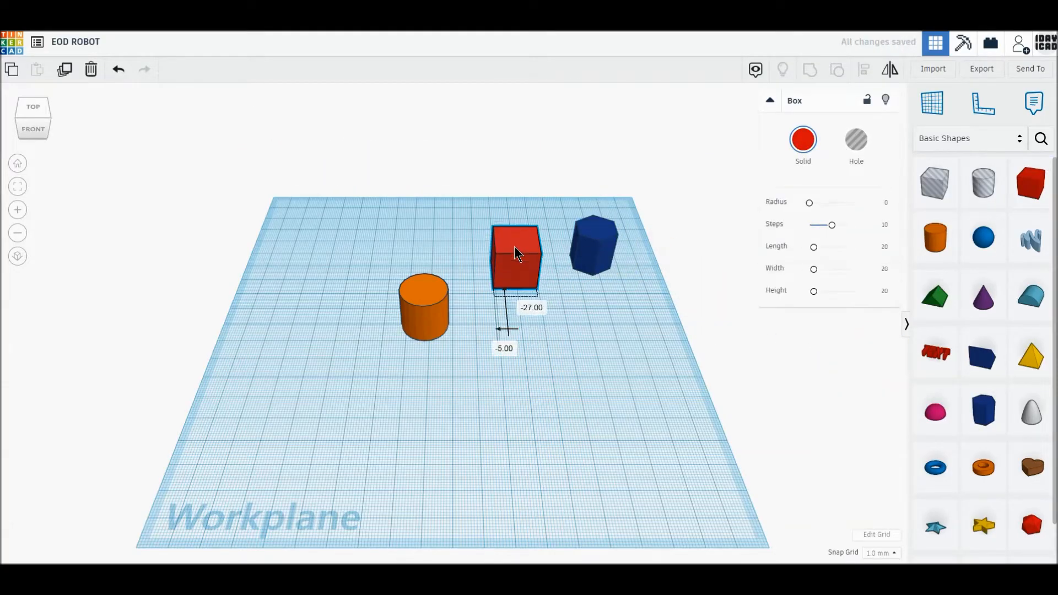
# Move the cylinder 9 mm to the left, working in a flat orthographic top view.
pyautogui.click(31, 109)
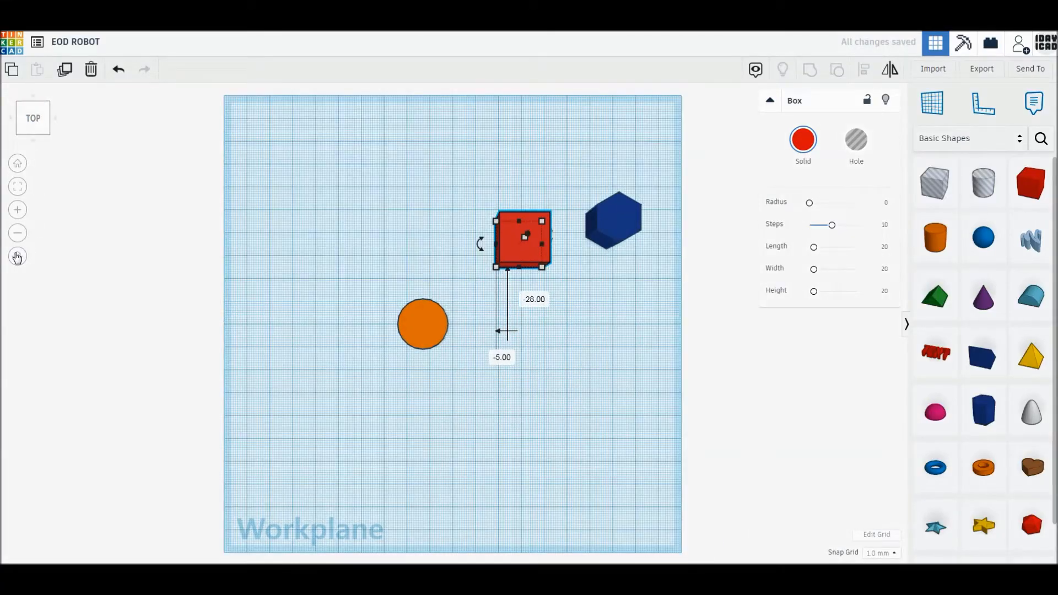
pyautogui.click(17, 257)
pyautogui.click(334, 353)
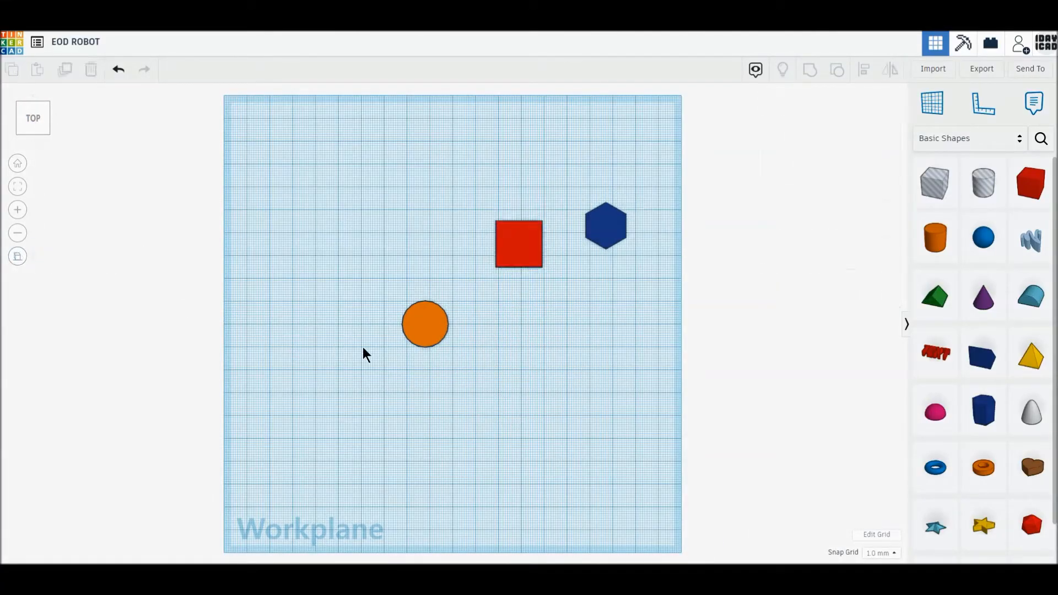
pyautogui.scroll(5, 334, 351)
pyautogui.moveTo(376, 315); pyautogui.dragTo(306, 316)
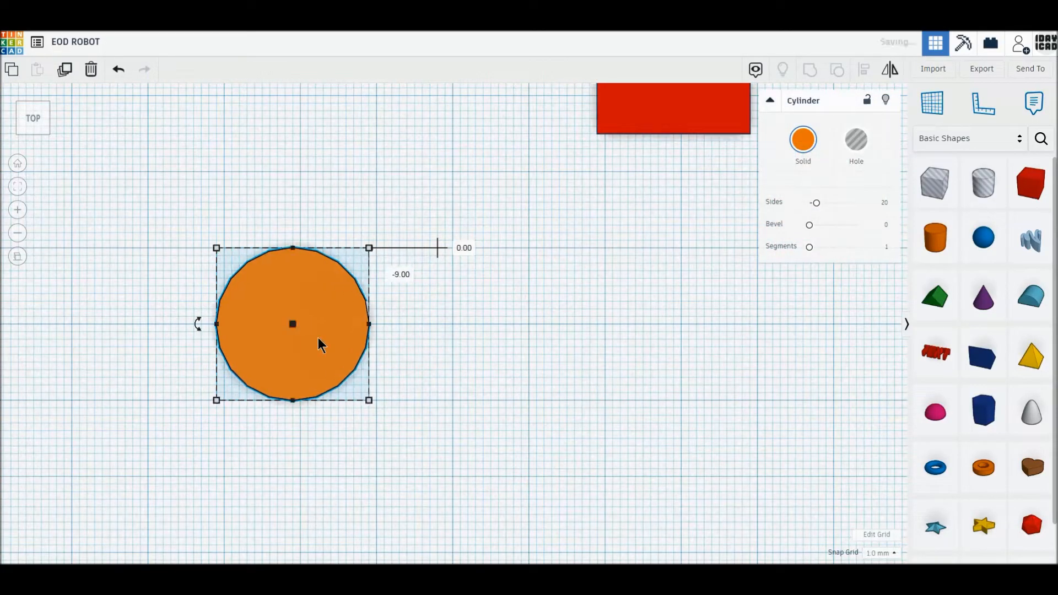
# Size the cylinder to about 18 mm across and 10 mm high, and give it 64 sides.
pyautogui.moveTo(367, 399); pyautogui.dragTo(330, 367)
pyautogui.moveTo(816, 203); pyautogui.dragTo(901, 209)
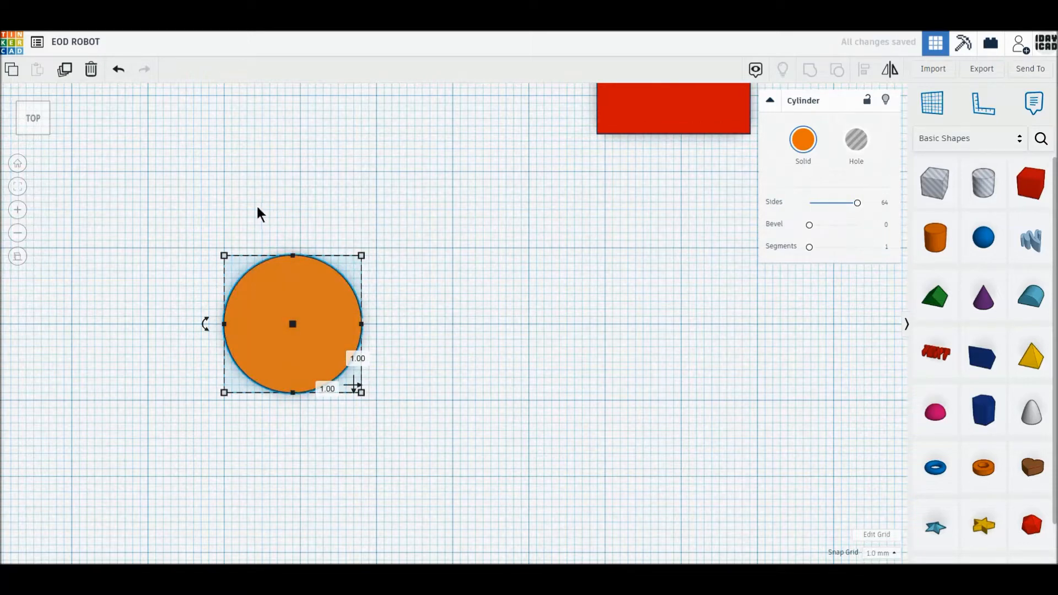
pyautogui.click(33, 133)
pyautogui.click(348, 272)
pyautogui.write('10')
pyautogui.press('Return')
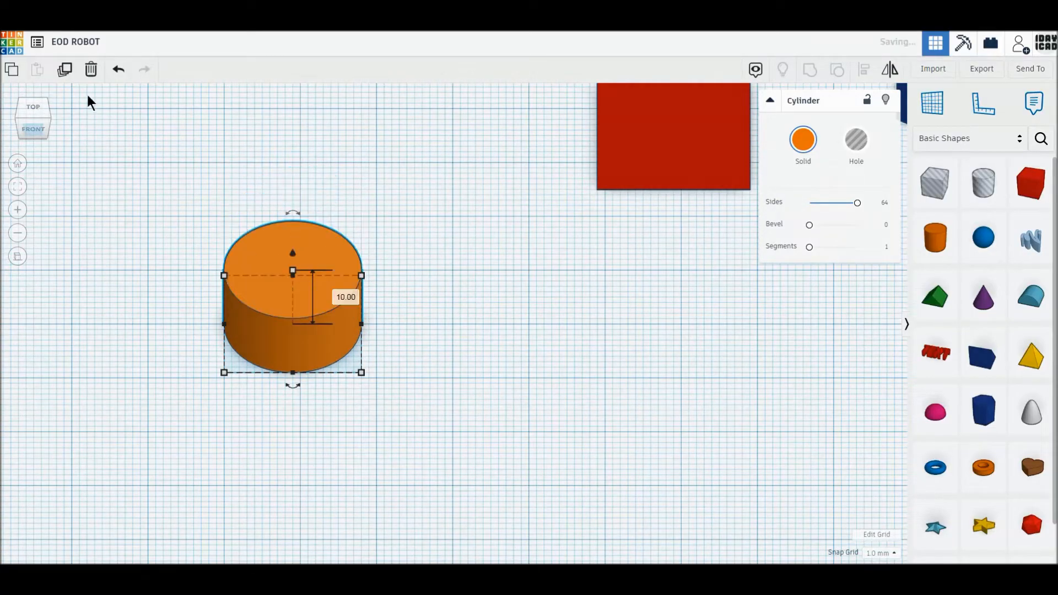
# Duplicate the cylinder in place, shrink the copy to about 16 mm across centred on the original, and raise it 1 mm.
pyautogui.click(136, 160)
pyautogui.click(339, 353)
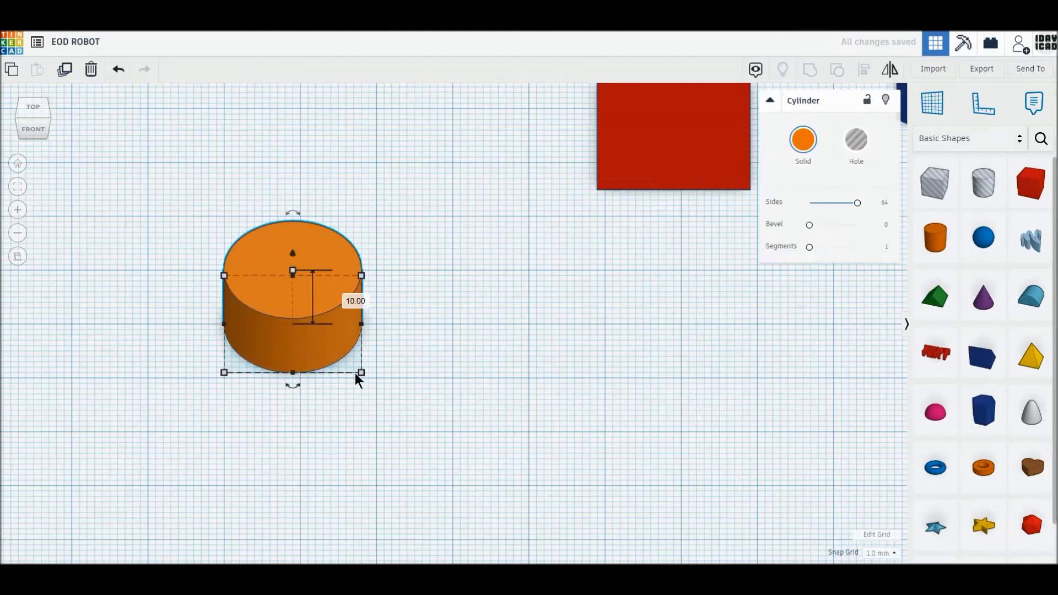
pyautogui.moveTo(358, 375); pyautogui.dragTo(356, 369)
pyautogui.moveTo(225, 276); pyautogui.dragTo(231, 282)
pyautogui.moveTo(295, 254); pyautogui.dragTo(294, 252)
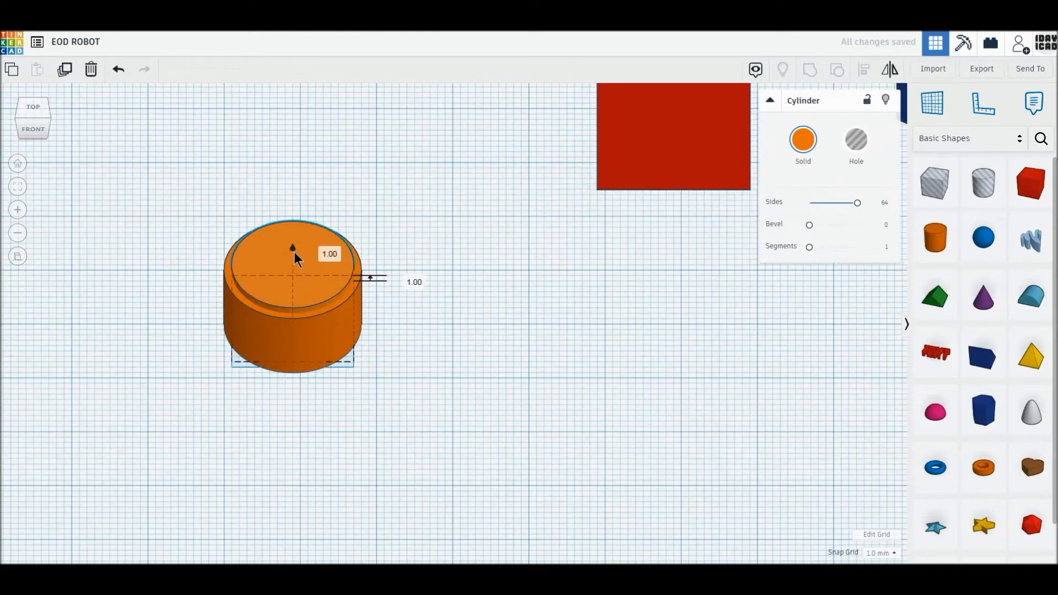
# Turn the inner cylinder into a hole and group it with the outer cylinder to form a hollow wheel.
pyautogui.click(856, 140)
pyautogui.moveTo(179, 204); pyautogui.dragTo(415, 374)
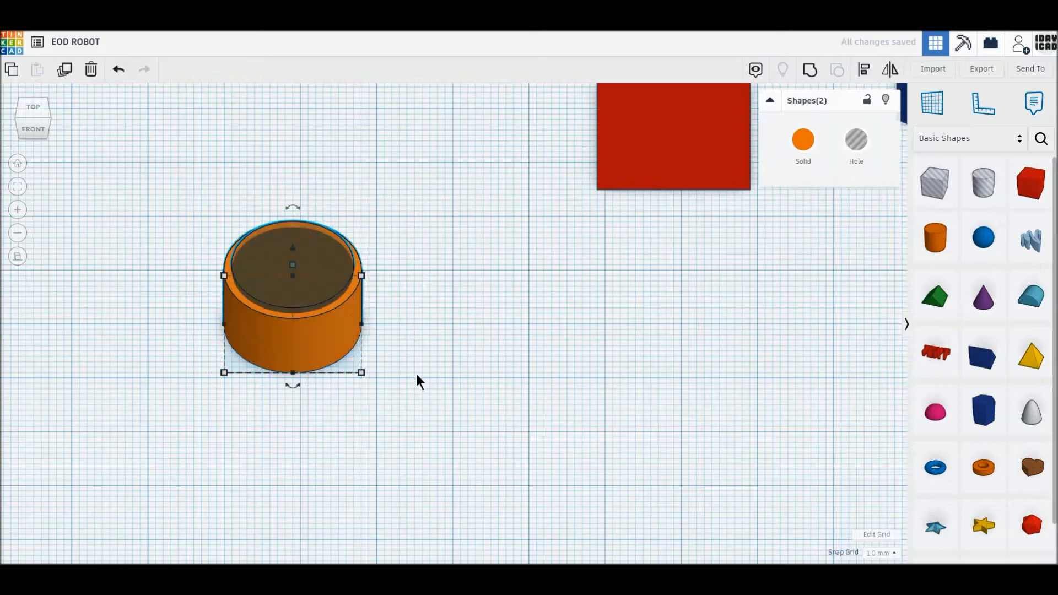
pyautogui.click(808, 74)
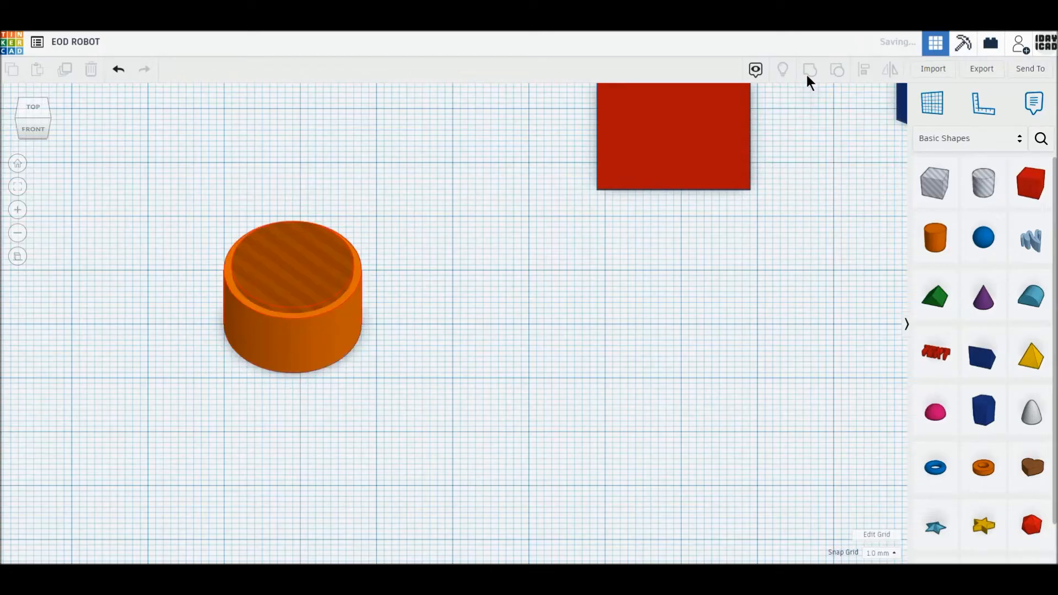
# Duplicate the hollow wheel twice to make a straight row of three wheels spaced about 21 mm apart.
pyautogui.click(29, 107)
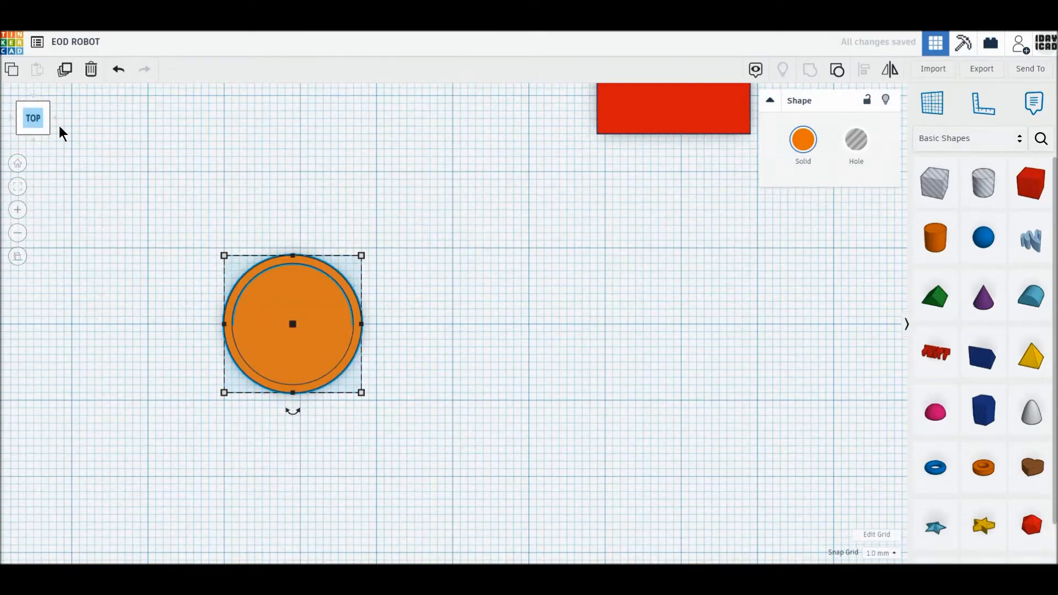
pyautogui.click(64, 70)
pyautogui.moveTo(243, 337); pyautogui.dragTo(406, 339)
pyautogui.click(65, 71)
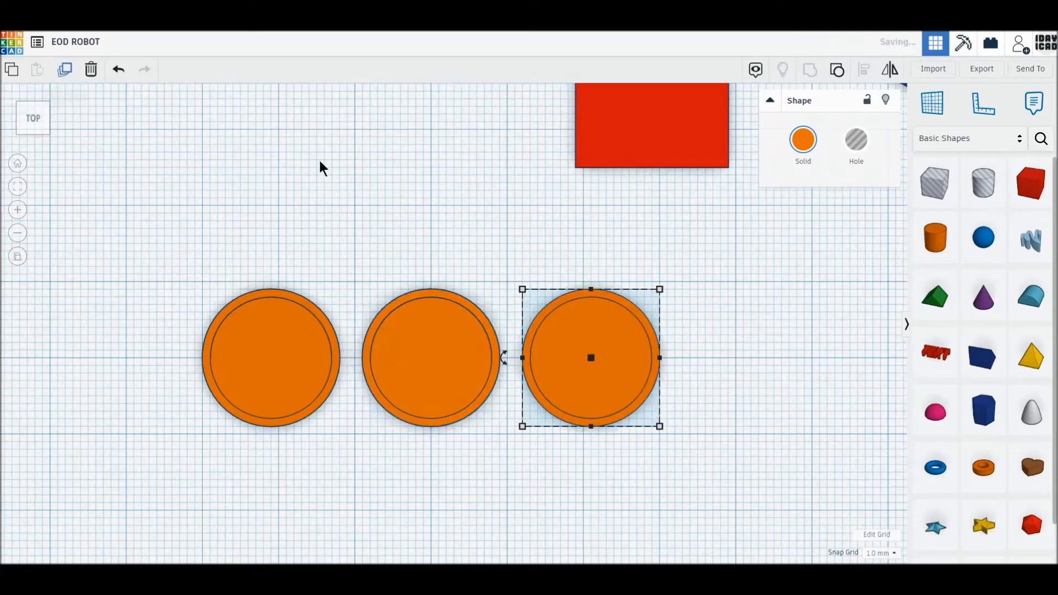
# Place another default cylinder behind the first wheel and move the red box 20 mm left to sit beside it.
pyautogui.moveTo(936, 237); pyautogui.dragTo(304, 151)
pyautogui.moveTo(412, 163); pyautogui.dragTo(407, 232, button='middle')
pyautogui.moveTo(320, 263); pyautogui.dragTo(277, 207)
pyautogui.moveTo(645, 196); pyautogui.dragTo(492, 187)
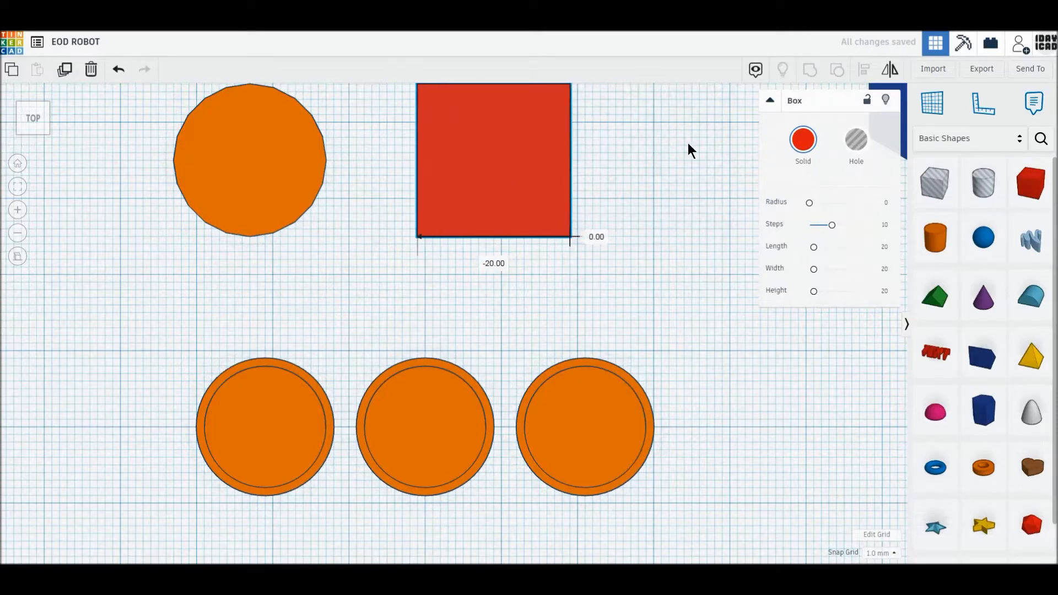
pyautogui.click(689, 150)
# Add a six-sided polygon behind the row of wheels, shrink it to 4 by 4 mm and rotate it 90 degrees.
pyautogui.moveTo(984, 411); pyautogui.dragTo(425, 230)
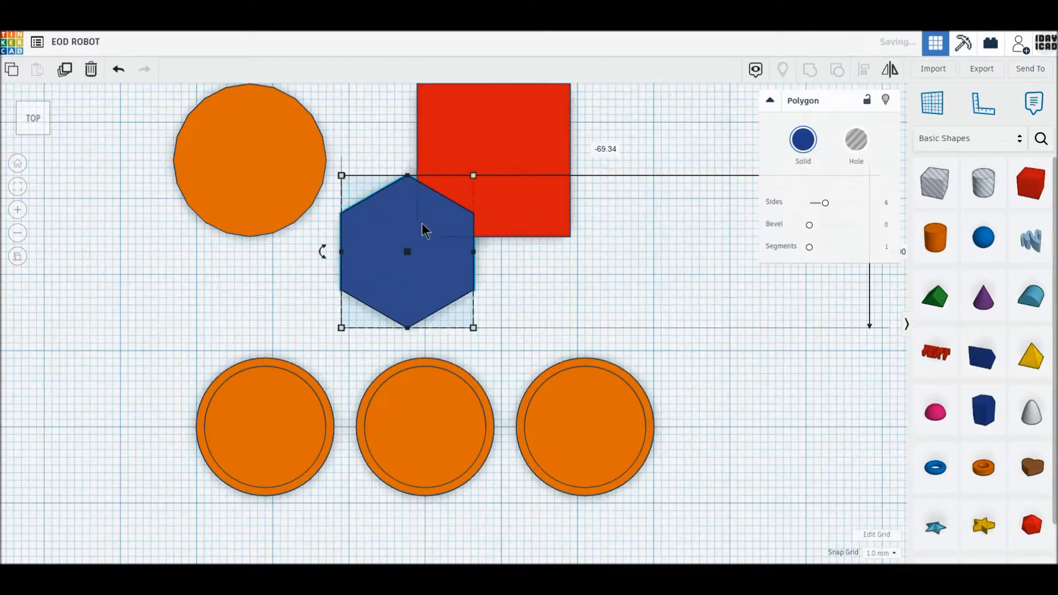
pyautogui.moveTo(473, 176); pyautogui.dragTo(371, 297)
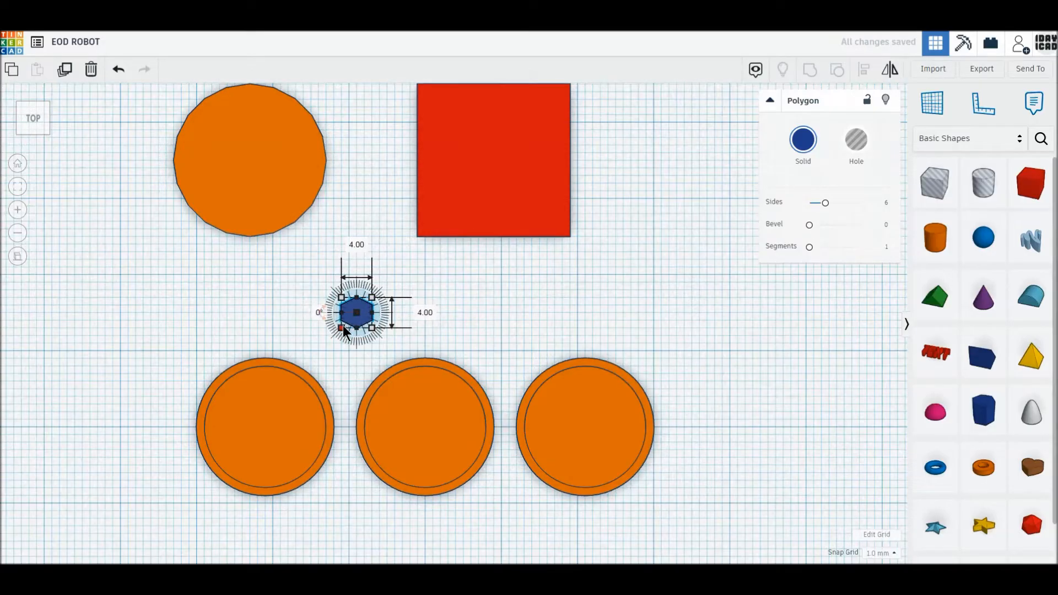
pyautogui.write('90')
pyautogui.press('Return')
pyautogui.click(407, 324)
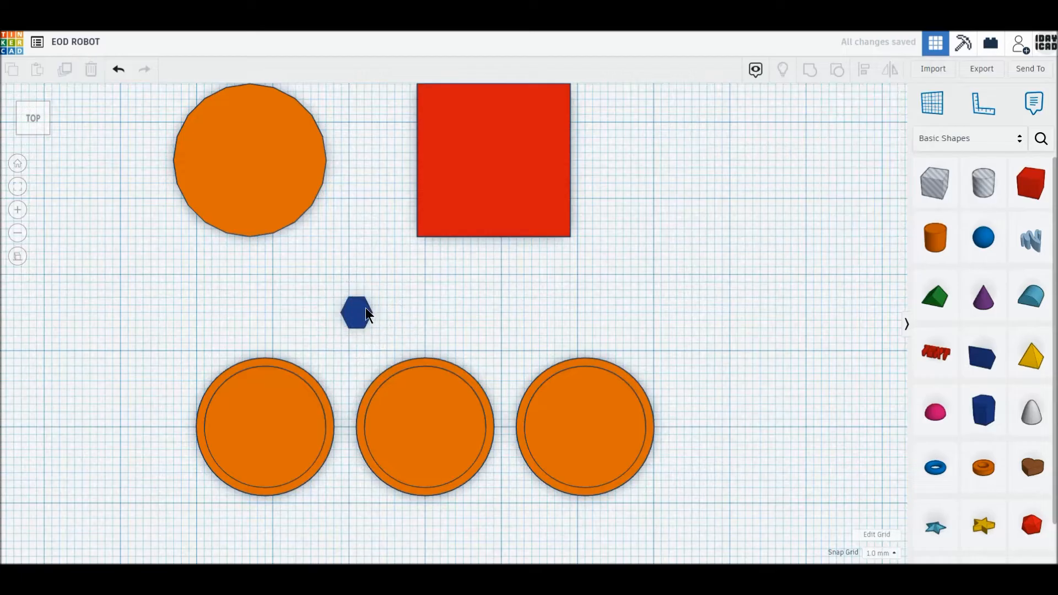
# Set the small hexagon's width and length to 2 mm each.
pyautogui.click(366, 307)
pyautogui.click(357, 244)
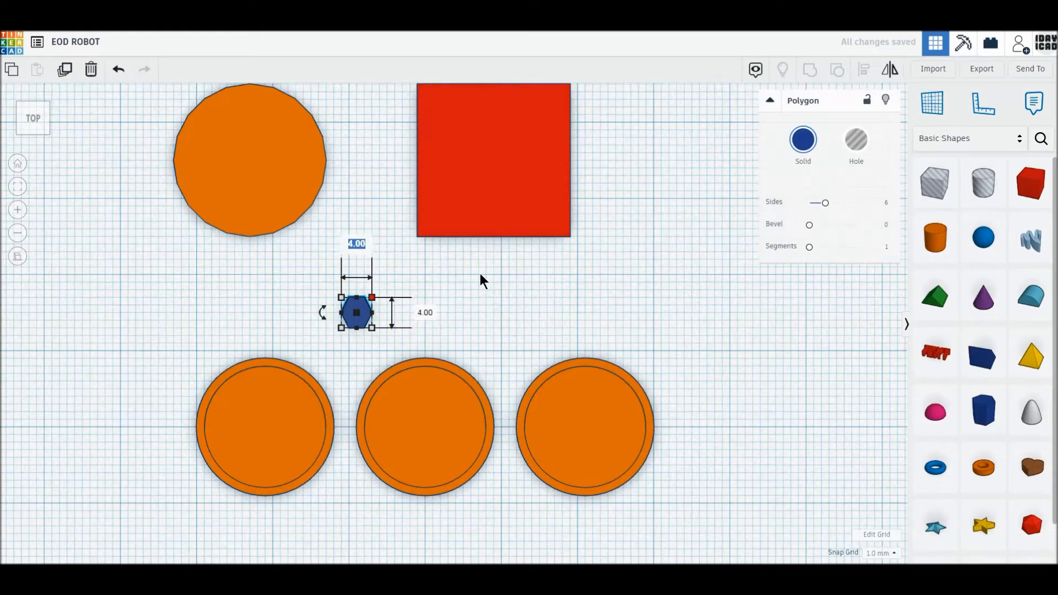
pyautogui.write('2')
pyautogui.press('Tab')
pyautogui.write('2')
pyautogui.click(475, 318)
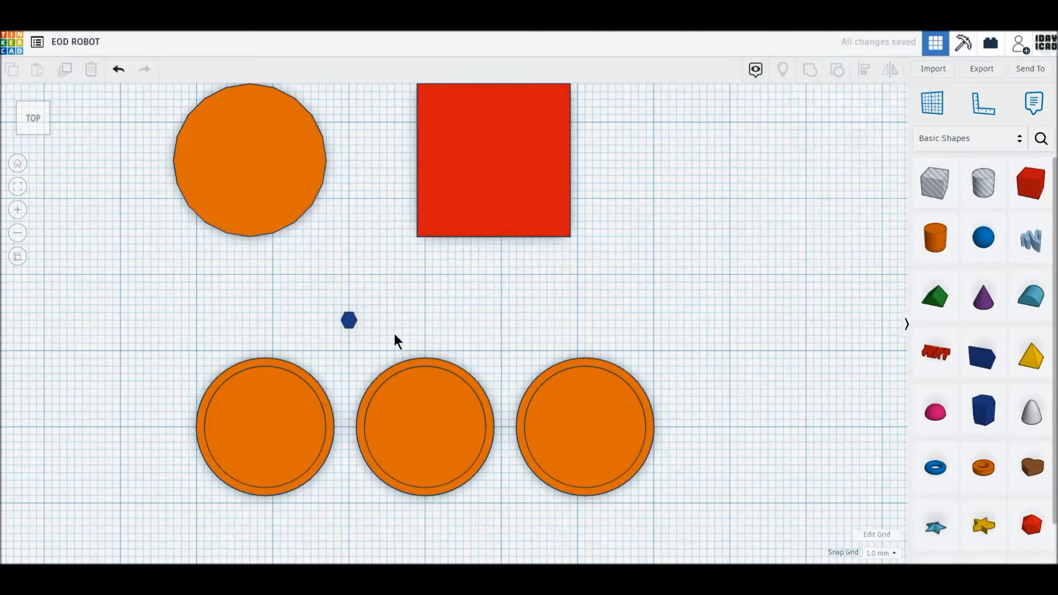
# Place the small hexagon centred against the first wheel's back edge and copy it 20 mm to the opposite edge.
pyautogui.scroll(3, 406, 335)
pyautogui.scroll(1, 406, 335)
pyautogui.moveTo(379, 297); pyautogui.dragTo(405, 269, button='middle')
pyautogui.moveTo(385, 246); pyautogui.dragTo(283, 281)
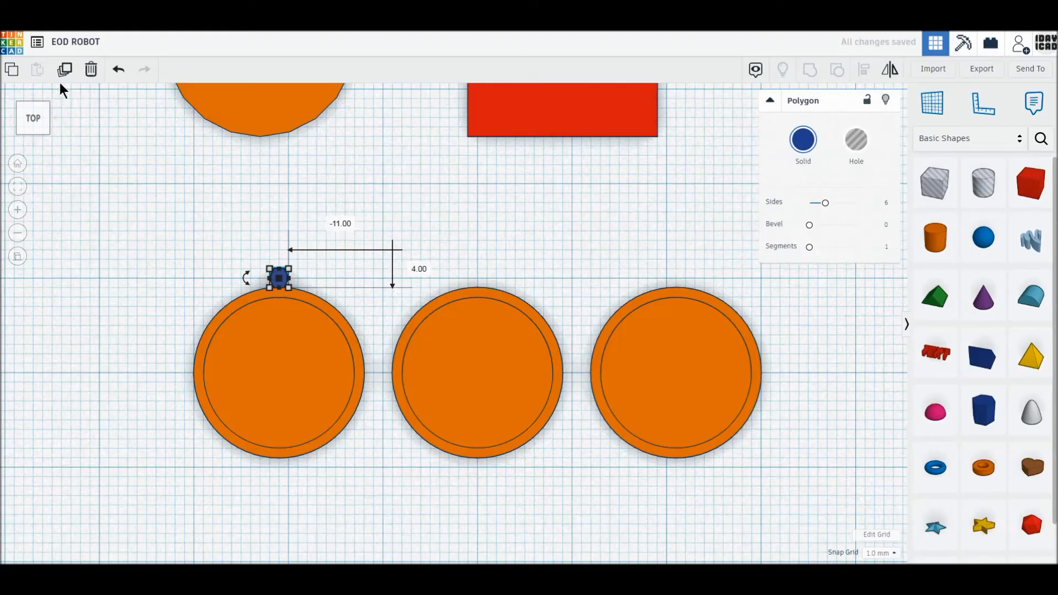
pyautogui.click(180, 203)
pyautogui.keyDown('alt'); pyautogui.moveTo(275, 278); pyautogui.dragTo(277, 472); pyautogui.keyUp('alt')
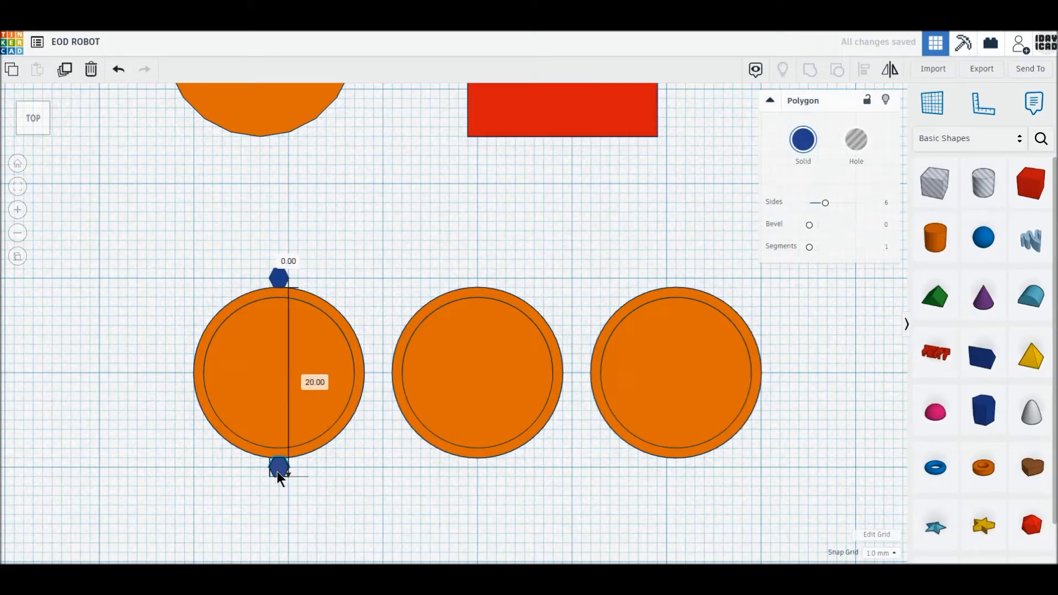
# Duplicate the pair of hexagons with a 15-degree rotation and repeat the copy until the hexagons ring the whole first wheel.
pyautogui.keyDown('shift'); pyautogui.click(279, 279); pyautogui.keyUp('shift')
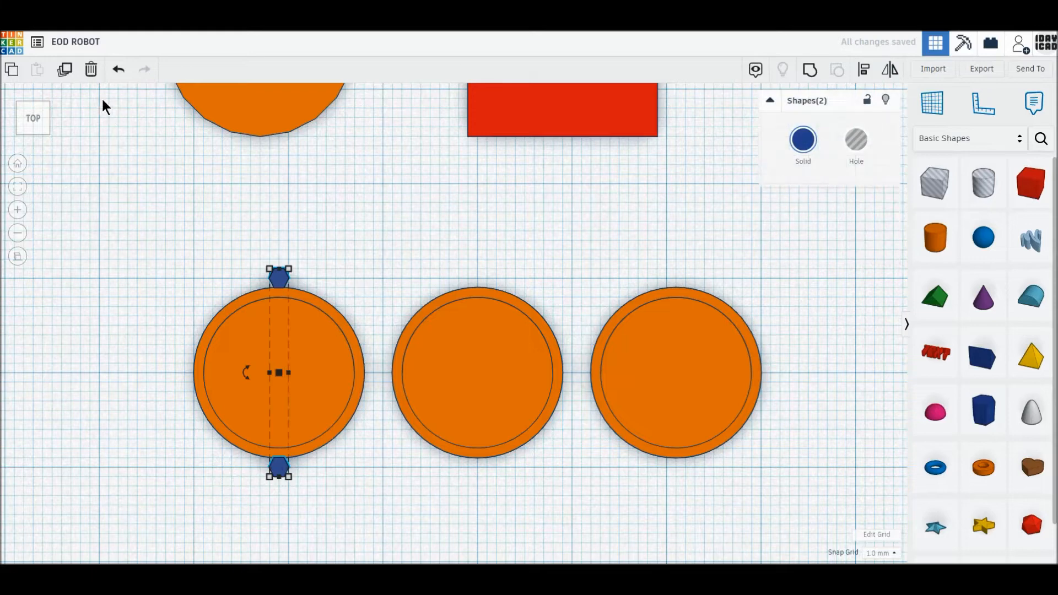
pyautogui.click(65, 70)
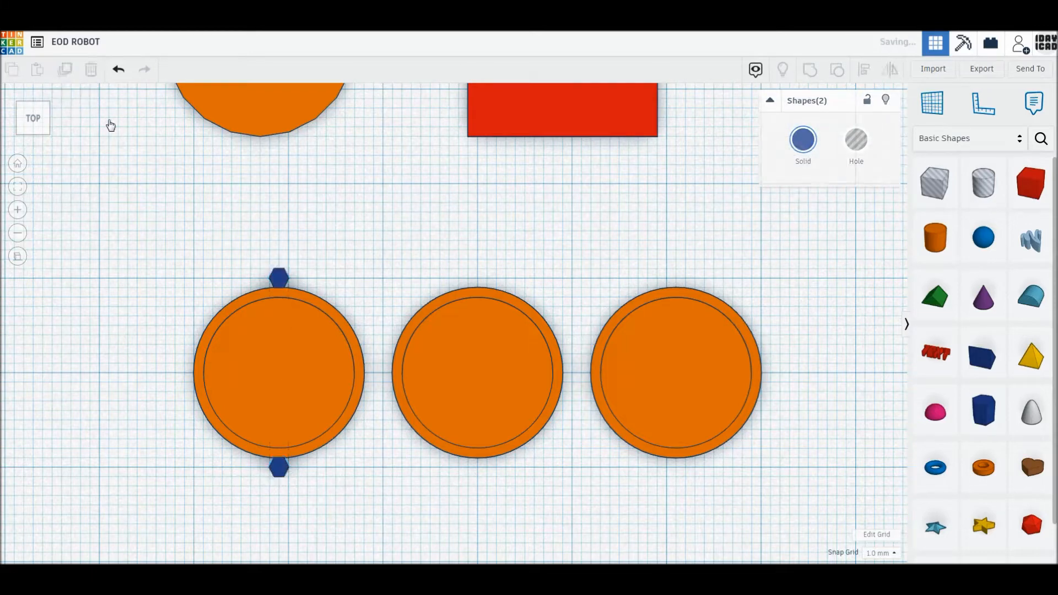
pyautogui.moveTo(247, 373); pyautogui.dragTo(158, 411)
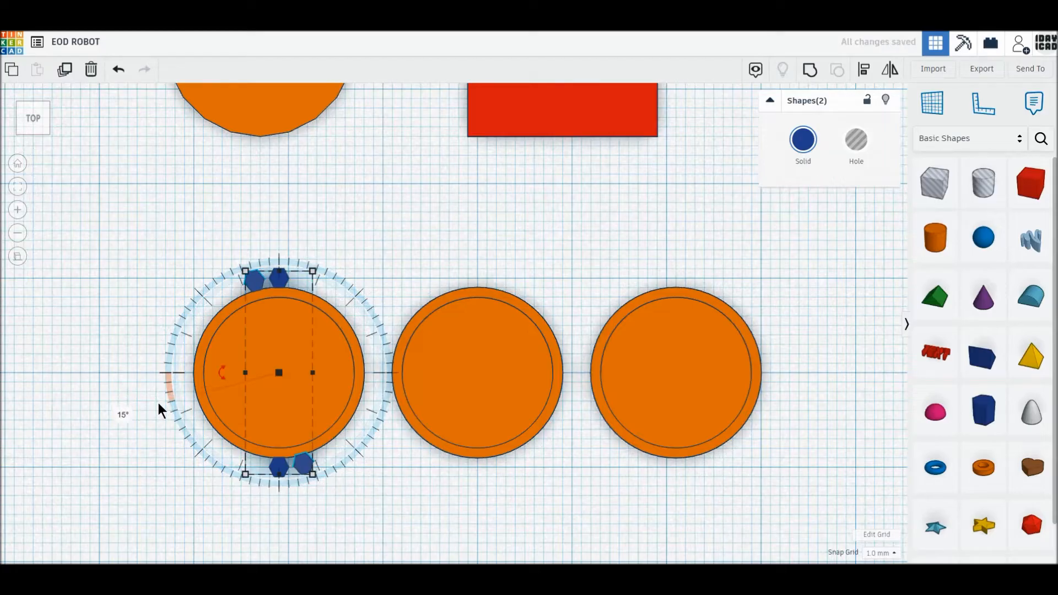
pyautogui.click(64, 72)
pyautogui.click(65, 71)
pyautogui.click(65, 72)
pyautogui.click(64, 72)
pyautogui.click(65, 71)
pyautogui.click(64, 72)
pyautogui.click(64, 72)
pyautogui.click(65, 72)
pyautogui.click(64, 72)
pyautogui.click(65, 72)
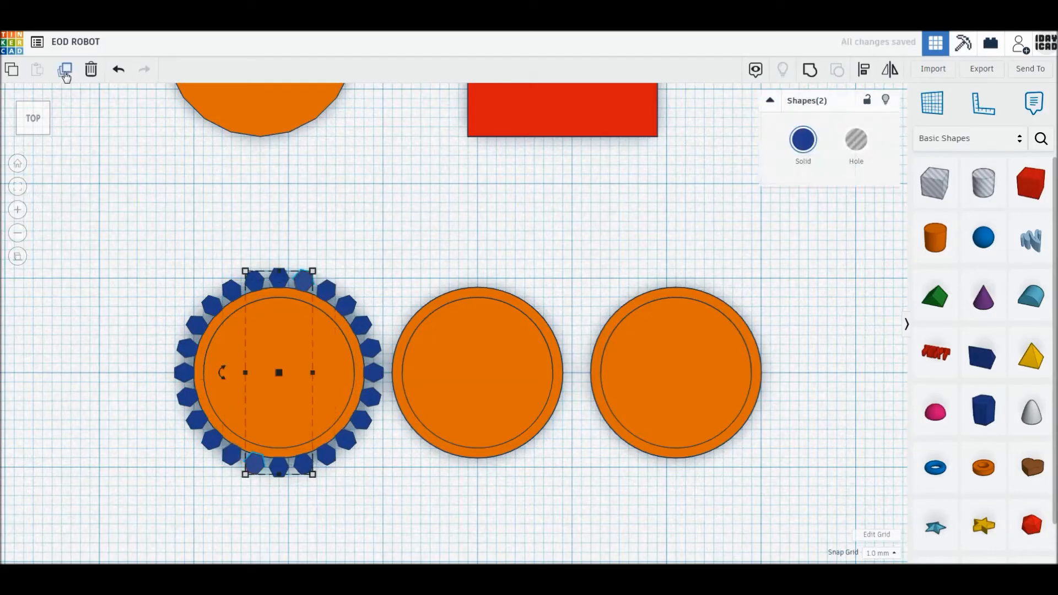
pyautogui.click(292, 220)
# Move the thirteen hexagons on the right half of the ring, including the two at its centreline, onto the third wheel.
pyautogui.moveTo(296, 254); pyautogui.dragTo(379, 499)
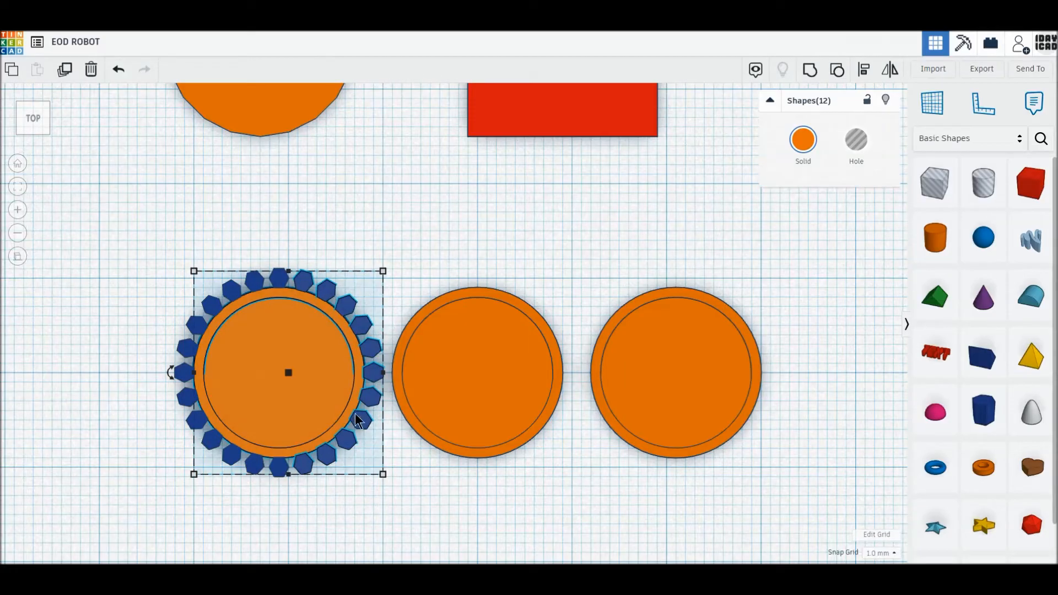
pyautogui.keyDown('shift'); pyautogui.click(332, 390); pyautogui.keyUp('shift')
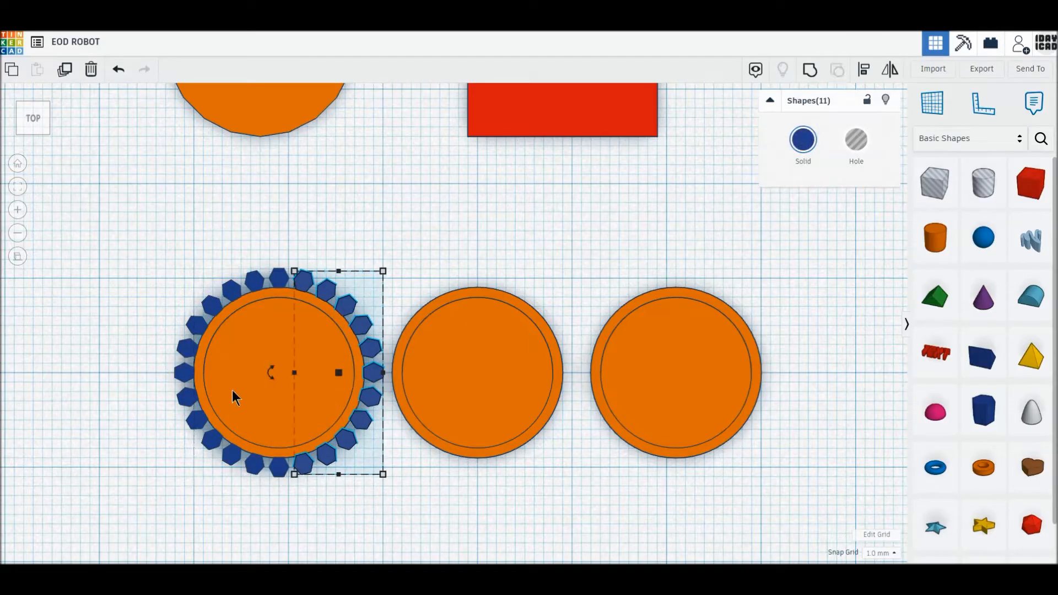
pyautogui.moveTo(362, 413); pyautogui.dragTo(763, 408)
pyautogui.click(120, 70)
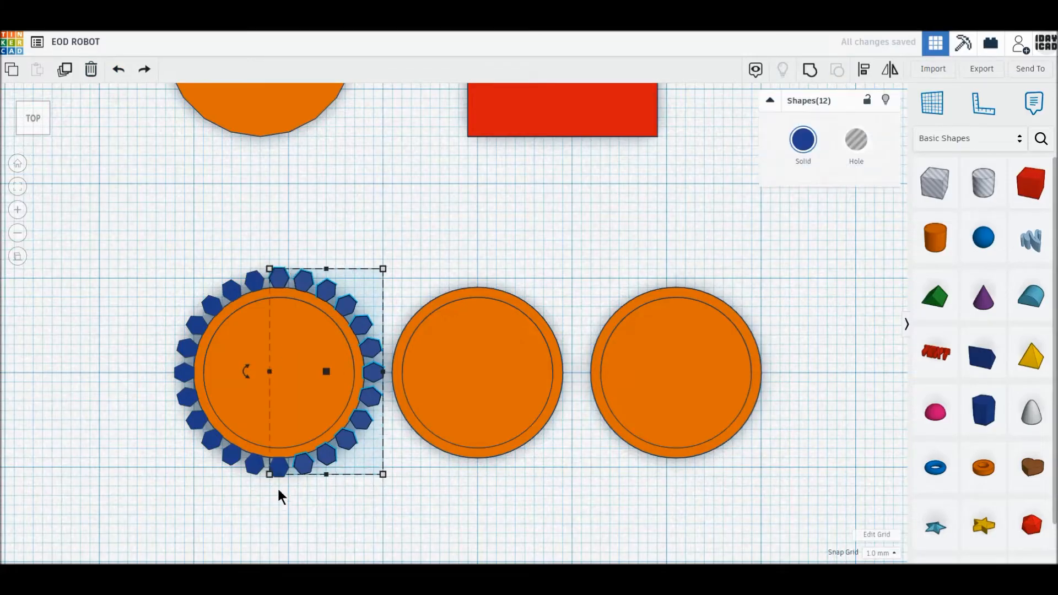
pyautogui.moveTo(279, 468); pyautogui.dragTo(680, 466)
pyautogui.click(627, 504)
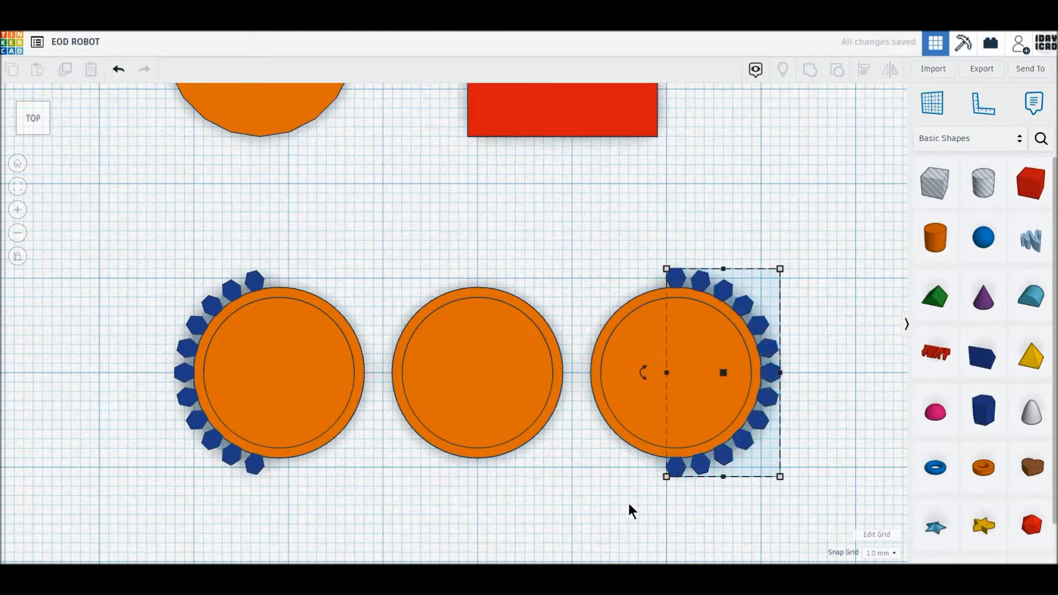
# Duplicate the third wheel's two centreline hexagons about 3 mm to the left and repeat until both straight track runs reach the first wheel.
pyautogui.click(676, 468)
pyautogui.keyDown('shift'); pyautogui.click(676, 279); pyautogui.keyUp('shift')
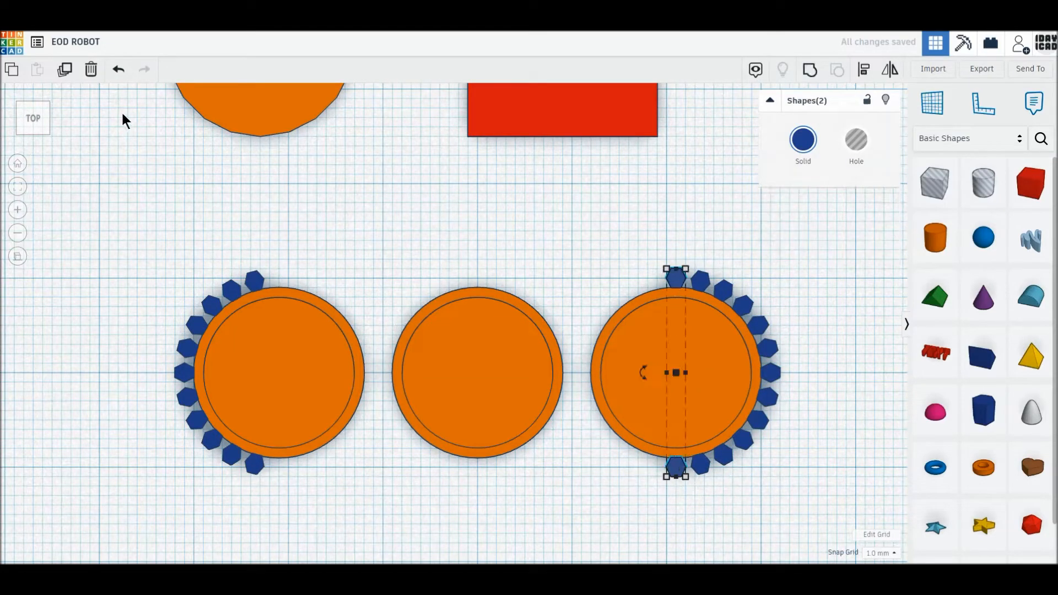
pyautogui.click(65, 69)
pyautogui.moveTo(676, 283); pyautogui.dragTo(651, 288)
pyautogui.click(65, 71)
pyautogui.click(64, 71)
pyautogui.click(65, 70)
pyautogui.click(64, 71)
pyautogui.click(64, 70)
pyautogui.click(65, 71)
pyautogui.click(65, 71)
pyautogui.click(64, 71)
pyautogui.click(64, 71)
pyautogui.click(64, 70)
pyautogui.click(64, 70)
pyautogui.click(65, 71)
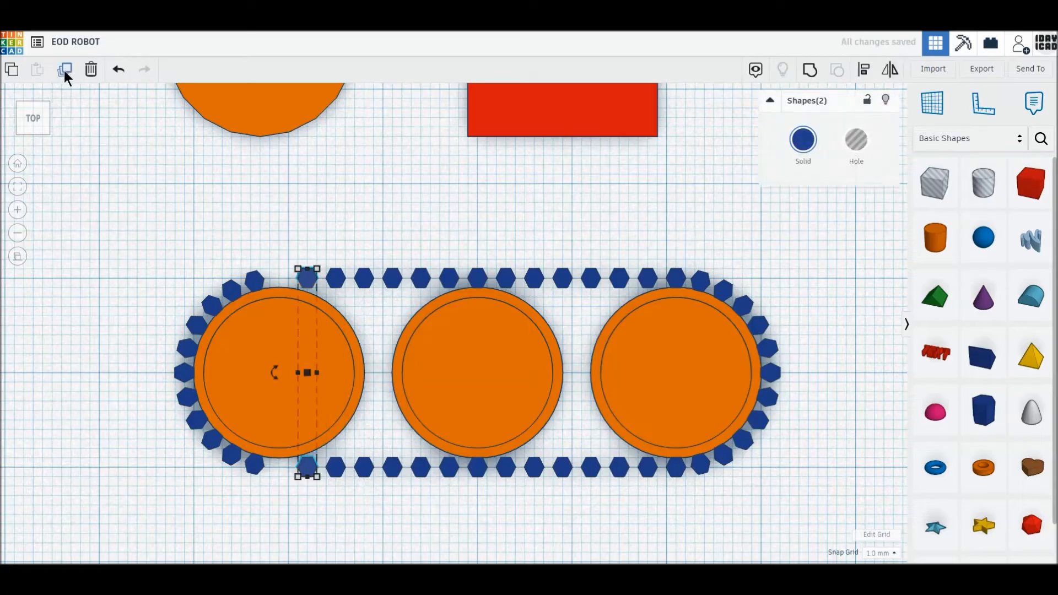
pyautogui.click(65, 70)
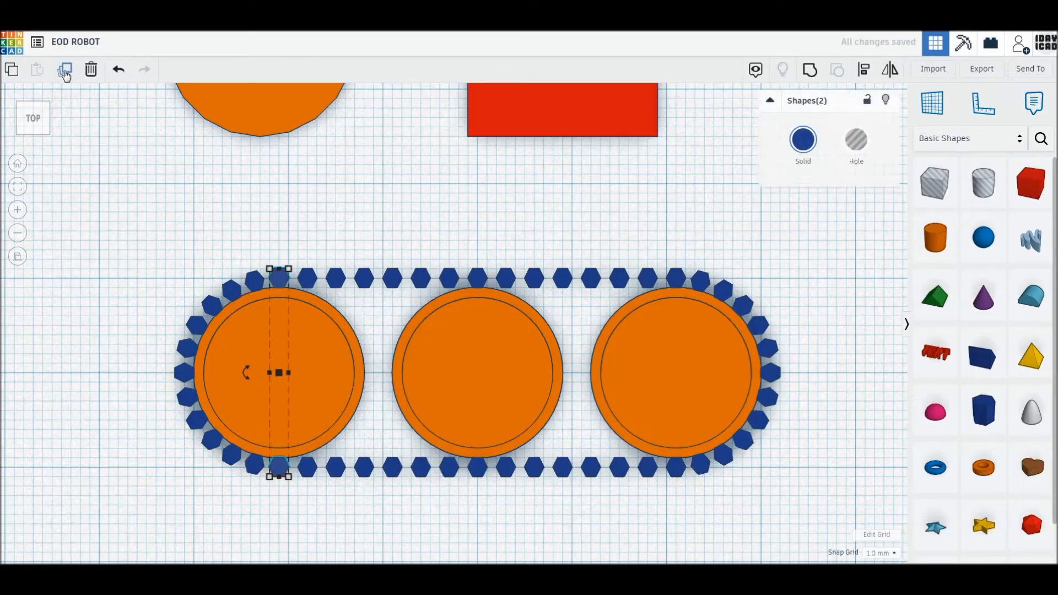
pyautogui.click(32, 134)
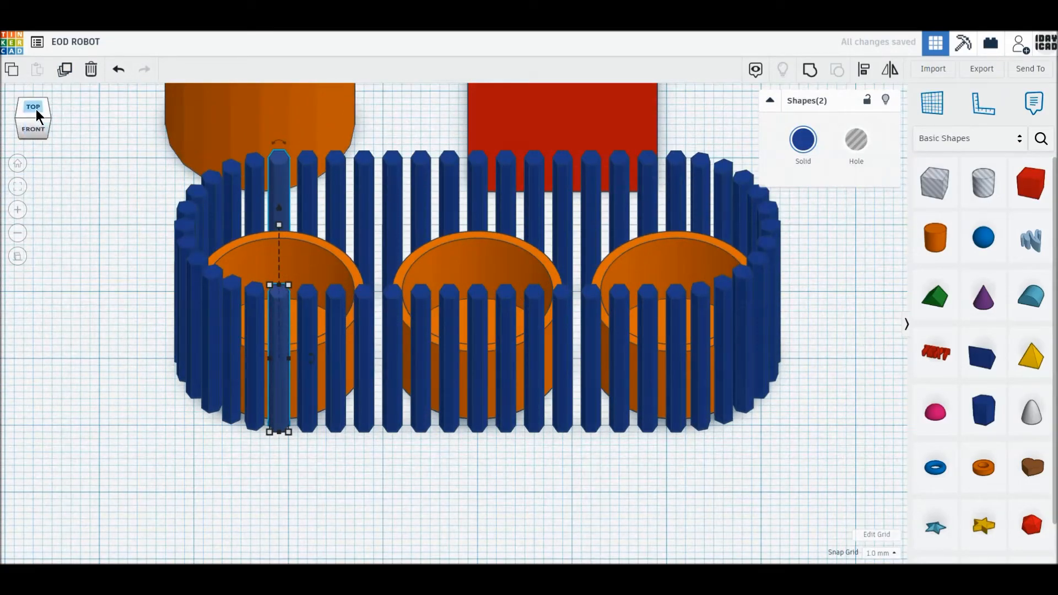
# Move the large orange cylinder forward so it sits behind the first wheel and set its sides to 64.
pyautogui.click(36, 110)
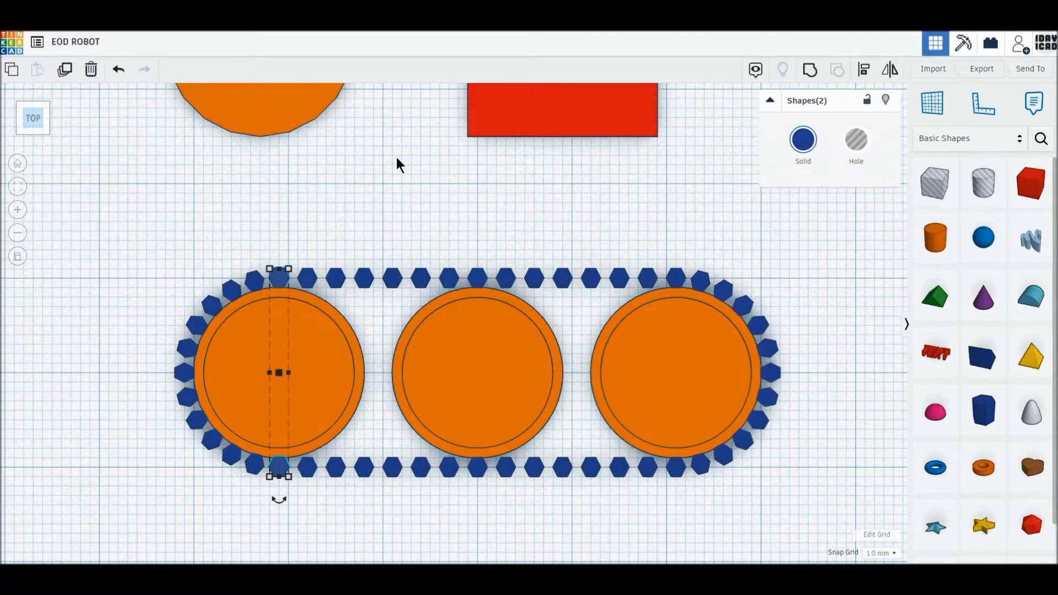
pyautogui.moveTo(304, 229); pyautogui.dragTo(300, 317, button='middle')
pyautogui.click(293, 310)
pyautogui.moveTo(274, 251); pyautogui.dragTo(286, 279)
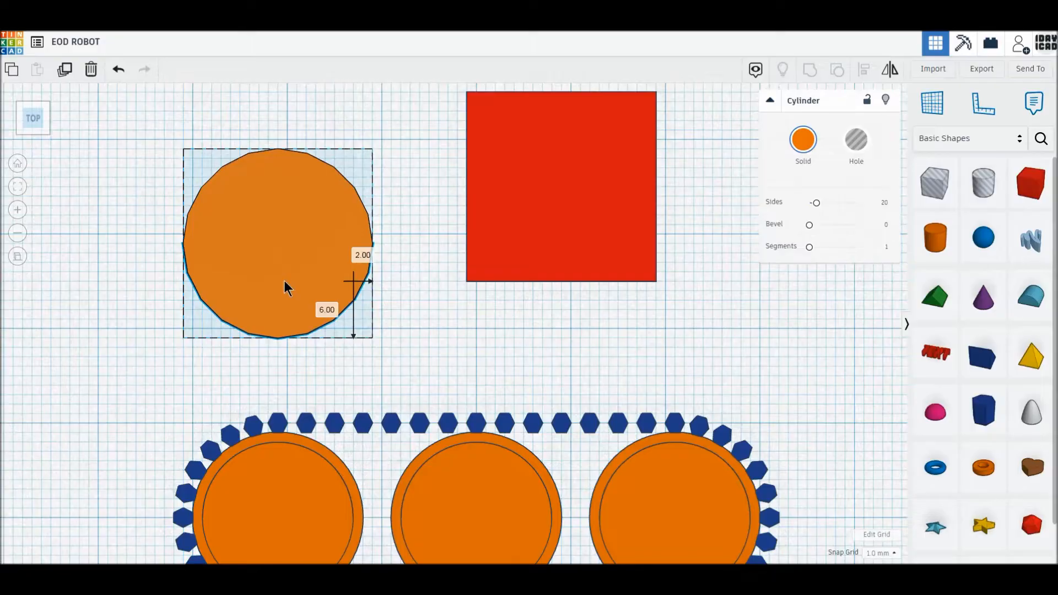
pyautogui.moveTo(816, 204); pyautogui.dragTo(911, 212)
pyautogui.moveTo(303, 211); pyautogui.dragTo(309, 206)
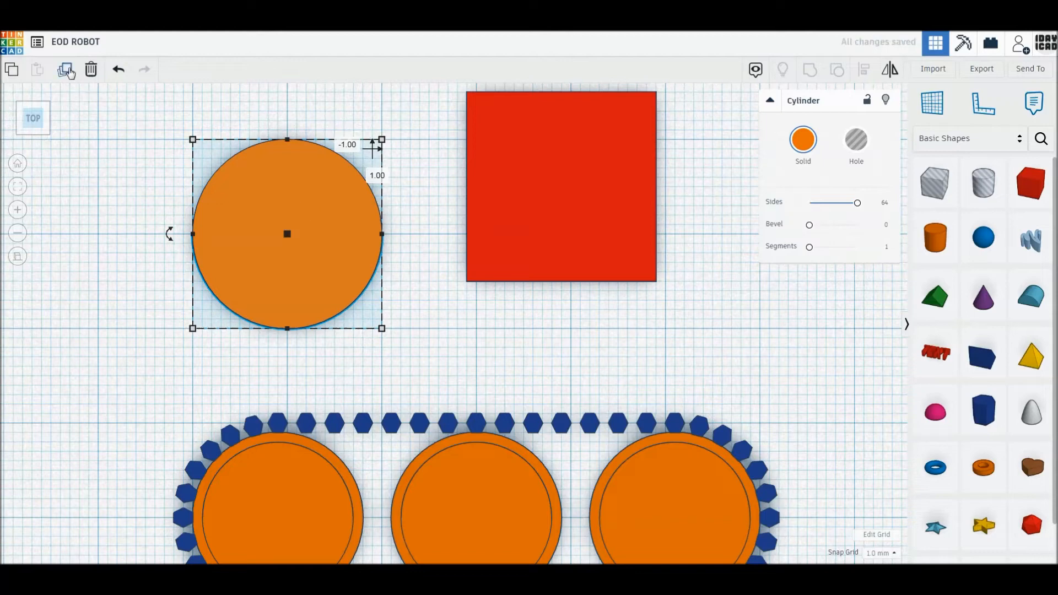
# Duplicate the large cylinder, shrink the copy concentrically to 18 by 18 mm and make it a hole.
pyautogui.click(68, 72)
pyautogui.moveTo(192, 139); pyautogui.dragTo(201, 149)
pyautogui.moveTo(381, 329); pyautogui.dragTo(374, 321)
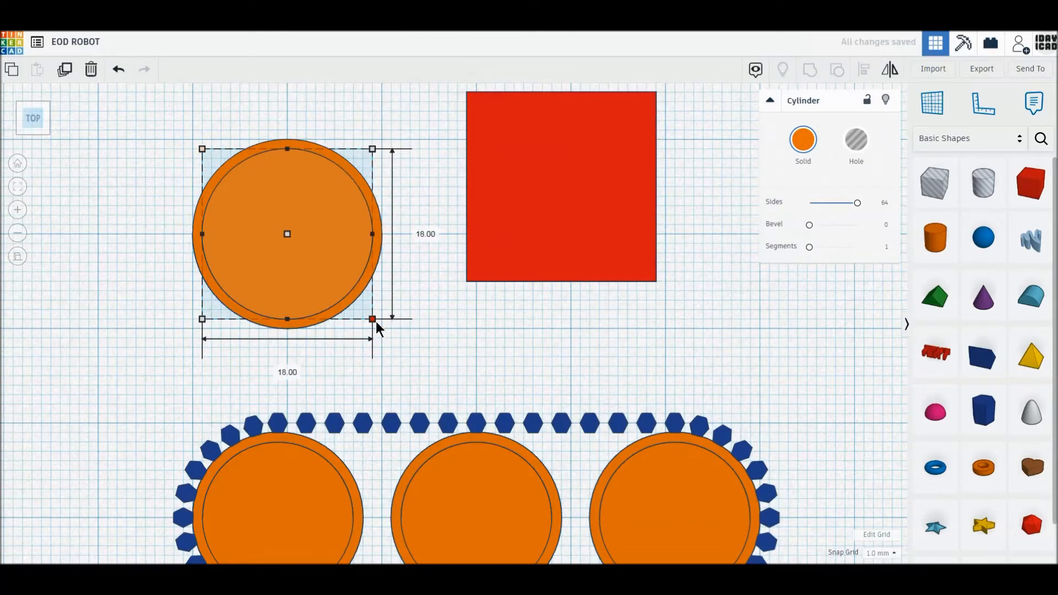
pyautogui.click(857, 139)
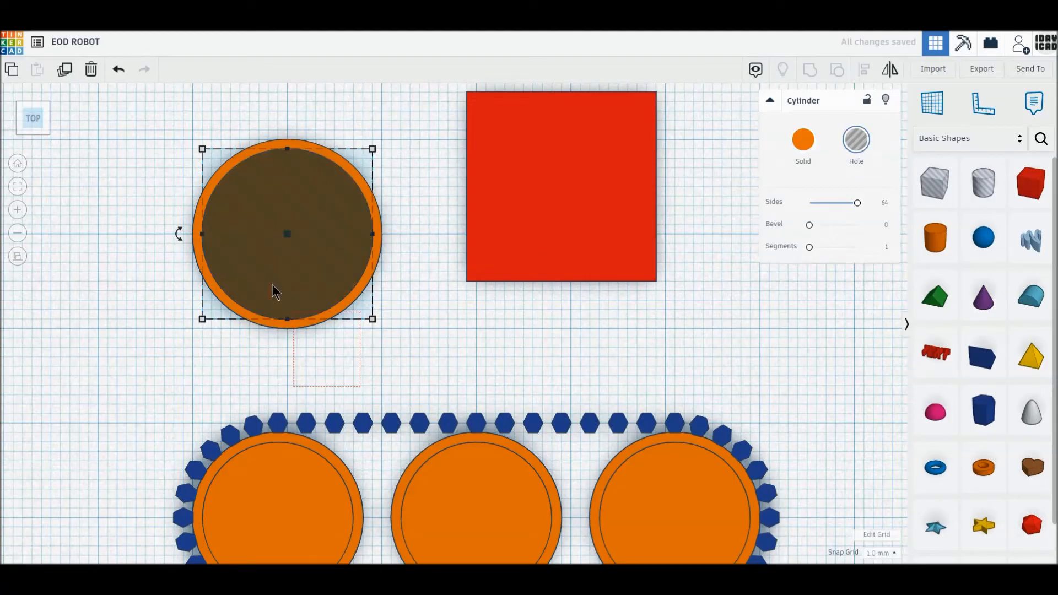
# Shift both cylinders about 1 mm left and move the red box so its left edge meets their centre.
pyautogui.keyDown('shift'); pyautogui.click(306, 301); pyautogui.keyUp('shift')
pyautogui.moveTo(310, 277); pyautogui.dragTo(305, 277)
pyautogui.moveTo(503, 254); pyautogui.dragTo(359, 284)
# Duplicate the cylinder and its hole 42 mm to the right and stretch the red box to 42 mm between the two centres.
pyautogui.moveTo(256, 343); pyautogui.dragTo(223, 300)
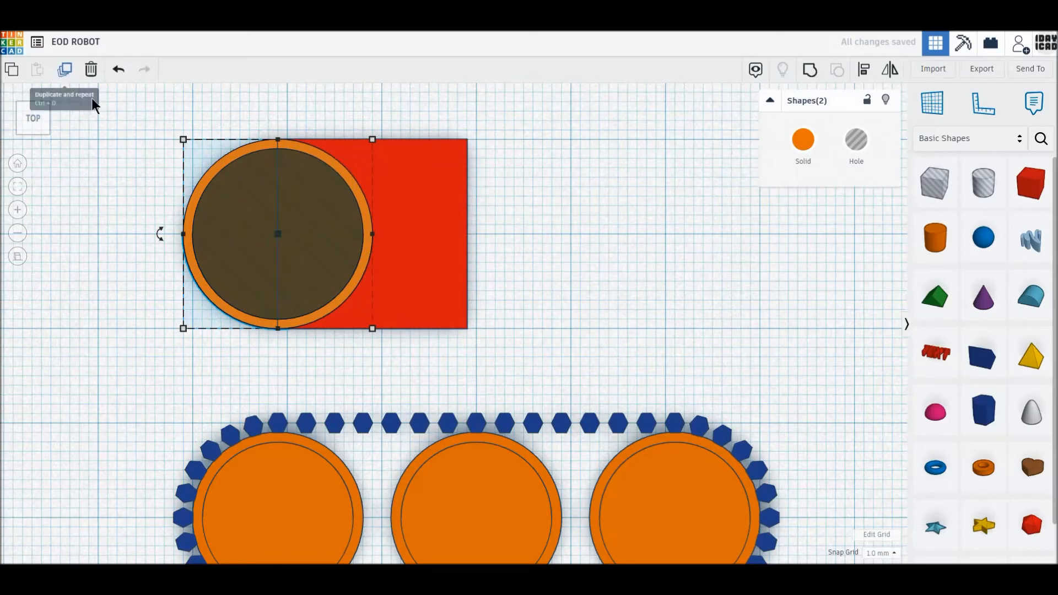
pyautogui.click(65, 69)
pyautogui.moveTo(217, 208); pyautogui.dragTo(605, 218)
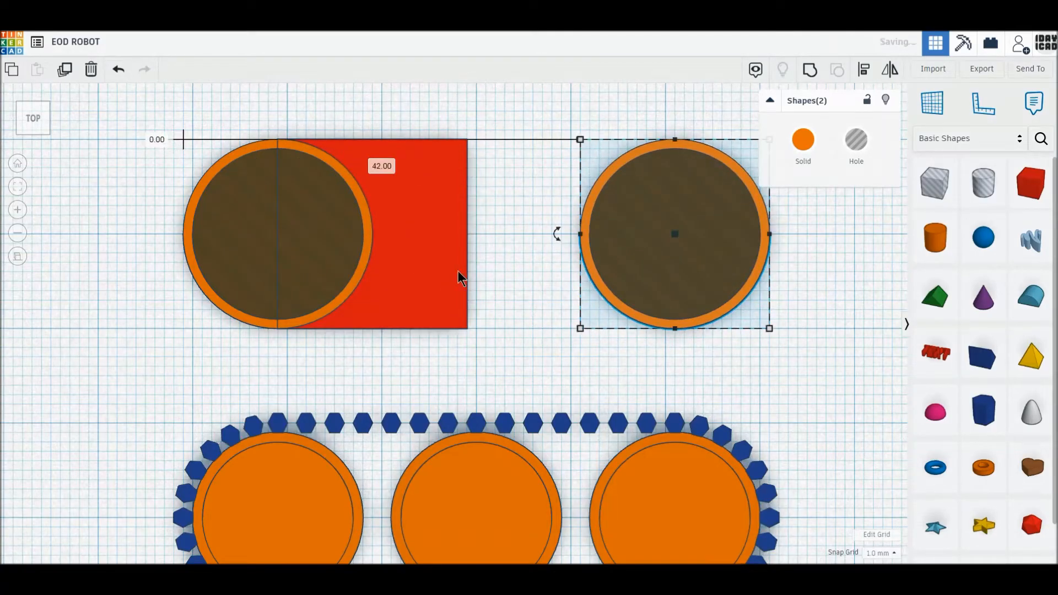
pyautogui.click(439, 281)
pyautogui.moveTo(469, 237); pyautogui.dragTo(673, 240)
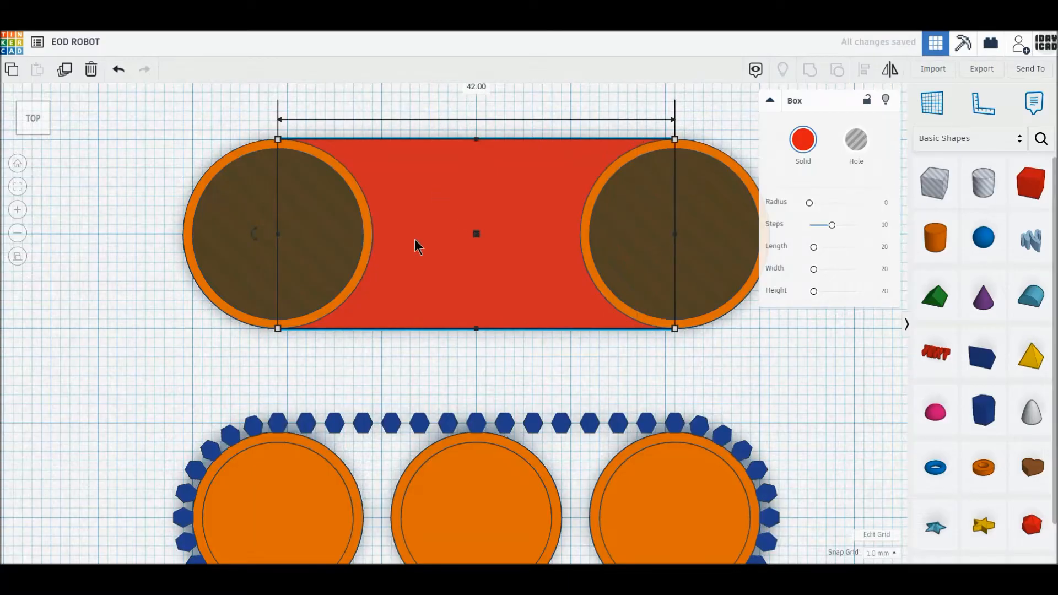
# Make a duplicate of the red box narrowed centrally to 18 mm into a hole and group all six shapes into a hollow band.
pyautogui.moveTo(421, 208); pyautogui.dragTo(381, 270, button='middle')
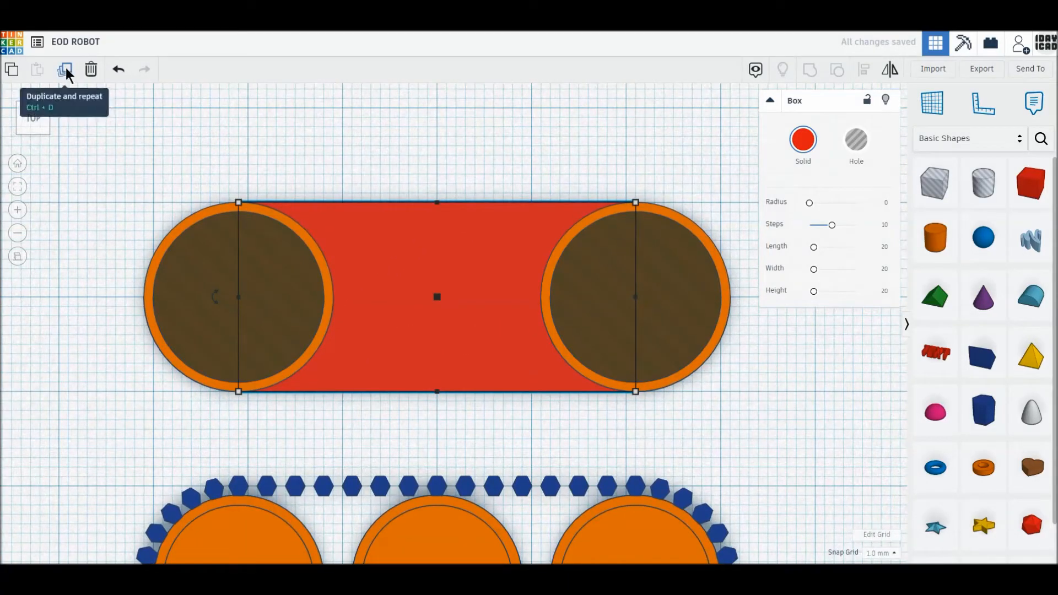
pyautogui.click(65, 71)
pyautogui.moveTo(439, 204); pyautogui.dragTo(441, 216)
pyautogui.moveTo(438, 391); pyautogui.dragTo(436, 382)
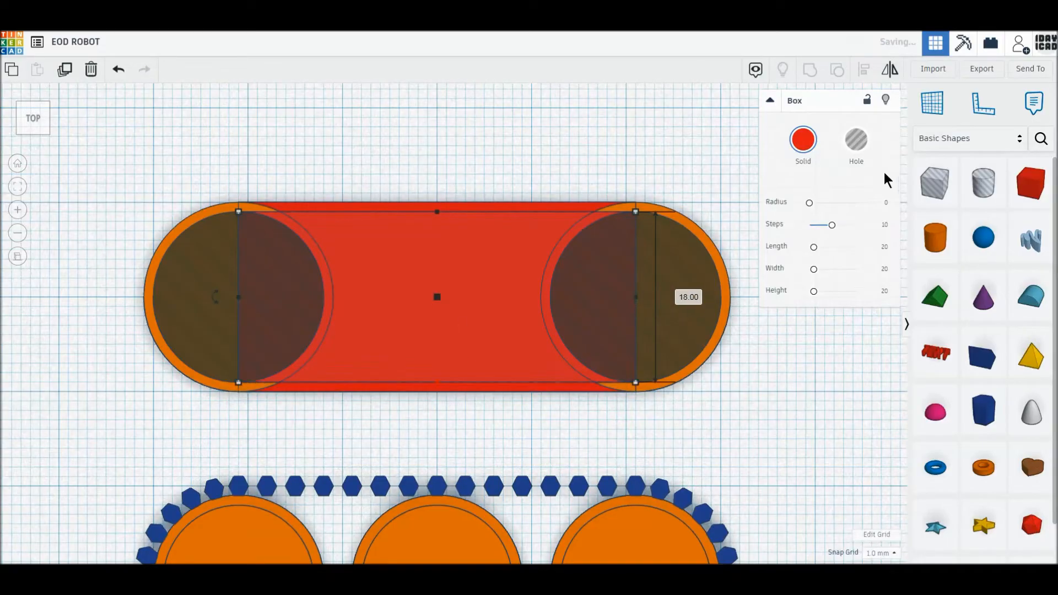
pyautogui.click(866, 145)
pyautogui.moveTo(167, 180); pyautogui.dragTo(716, 307)
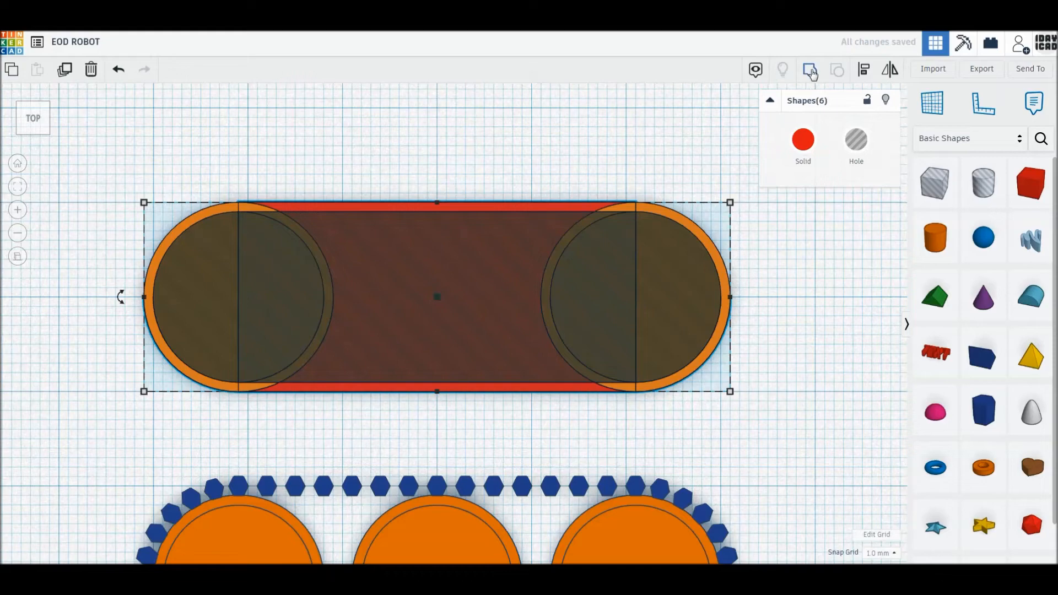
pyautogui.click(810, 71)
# Set the red band's height to 8 mm and raise it 1 mm above the workplane.
pyautogui.click(38, 139)
pyautogui.moveTo(437, 171)
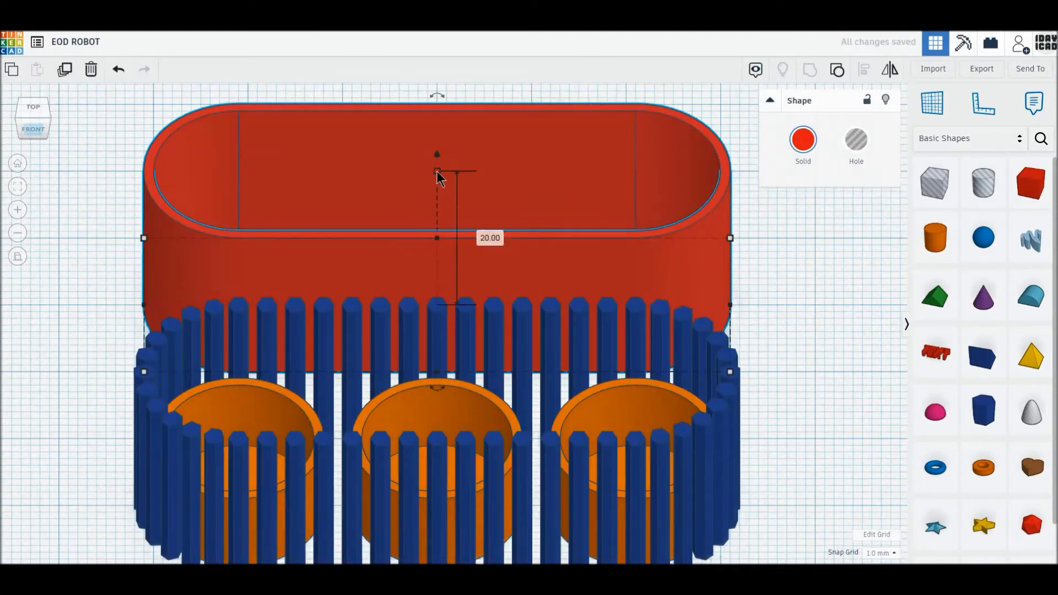
pyautogui.write('8')
pyautogui.press('Return')
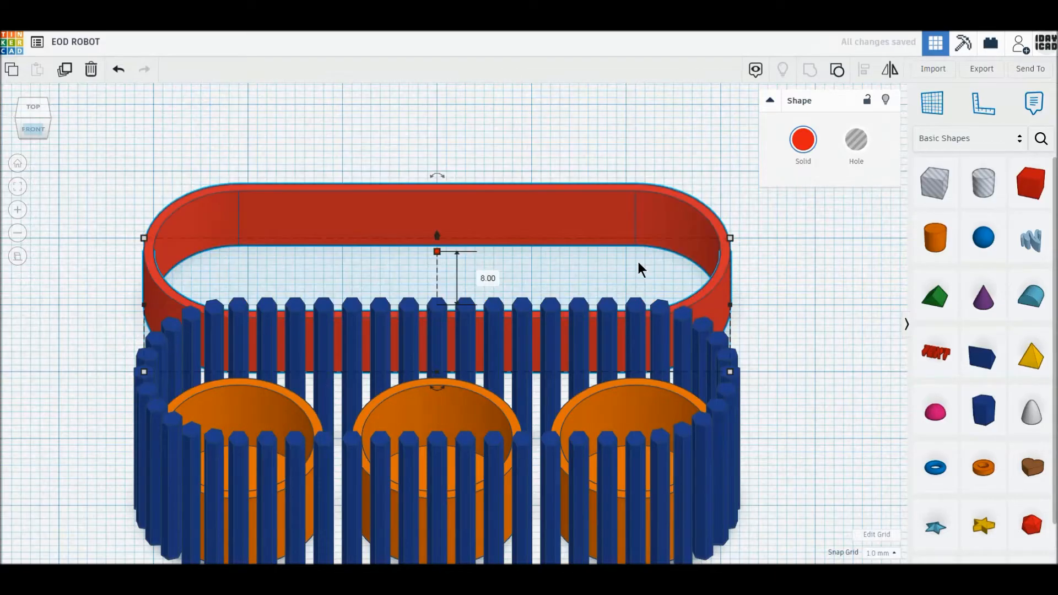
pyautogui.moveTo(439, 234); pyautogui.dragTo(441, 230)
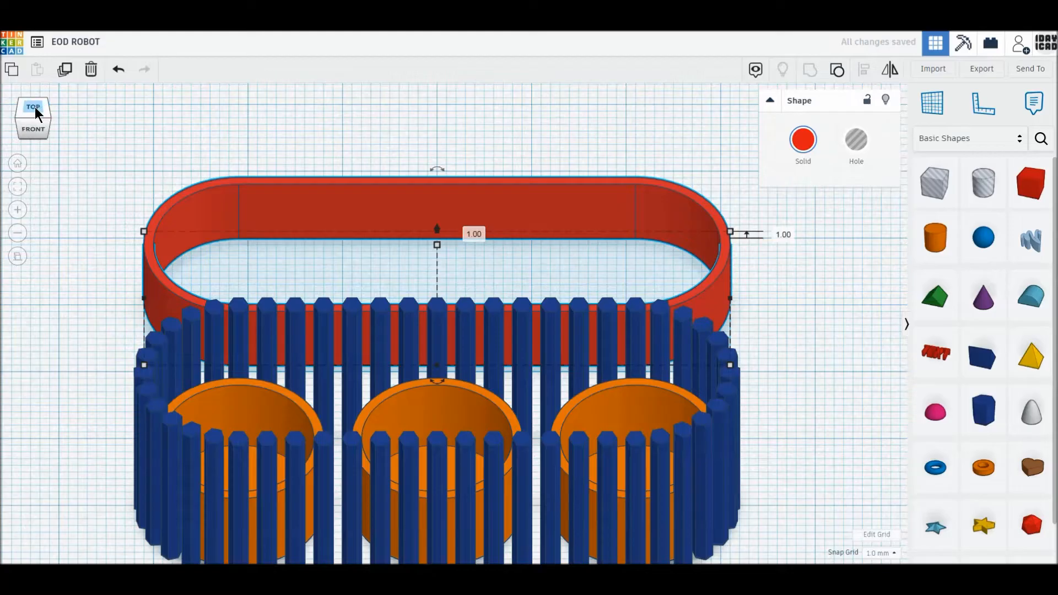
# Reduce all tread hexagons to 8 mm high, starting 1 mm above the workplane, and colour them grey.
pyautogui.click(33, 132)
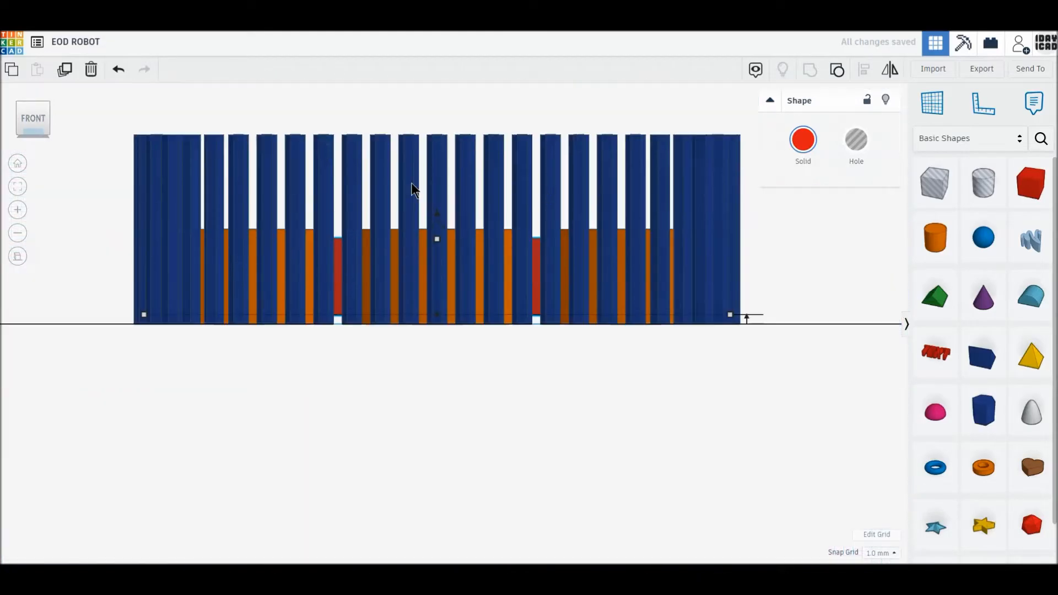
pyautogui.moveTo(778, 286); pyautogui.dragTo(130, 173)
pyautogui.moveTo(431, 195); pyautogui.dragTo(435, 321)
pyautogui.click(804, 153)
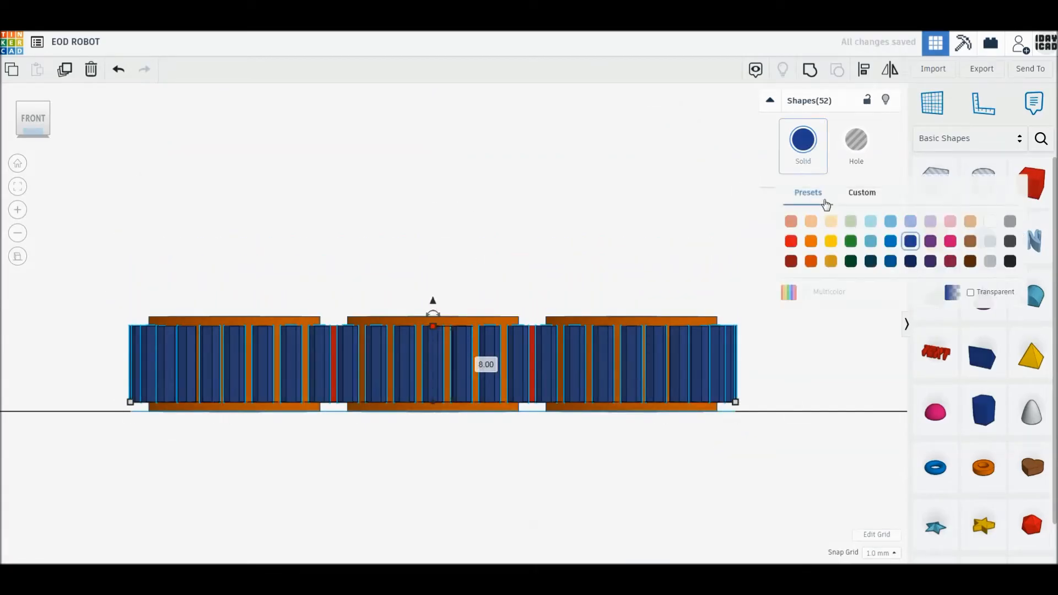
pyautogui.click(1009, 221)
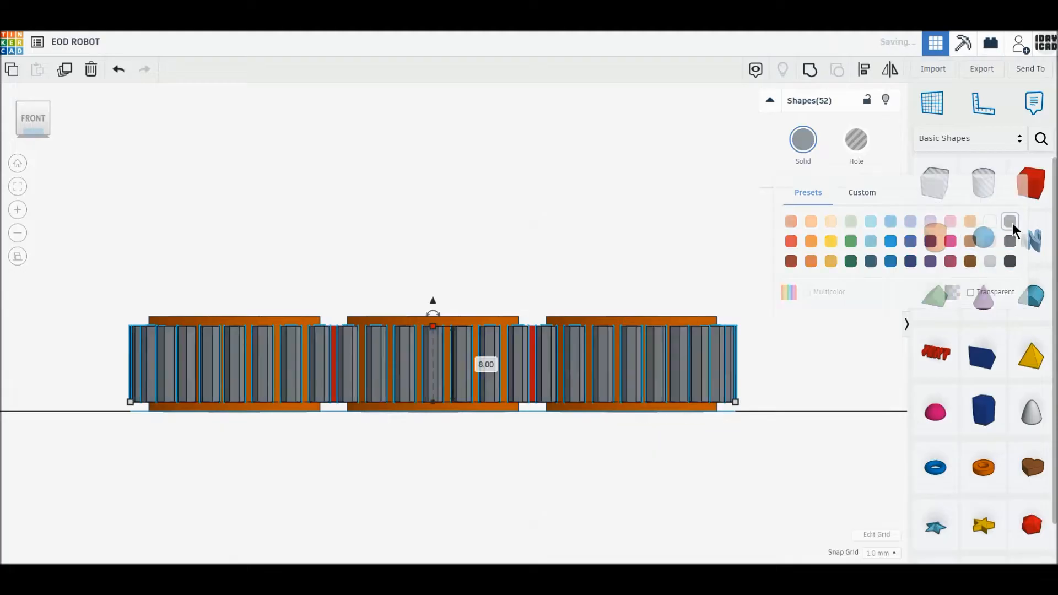
# Move the red band 30 mm forward so it encircles the three wheels and colour it grey.
pyautogui.click(31, 101)
pyautogui.moveTo(398, 358); pyautogui.dragTo(390, 180, button='middle')
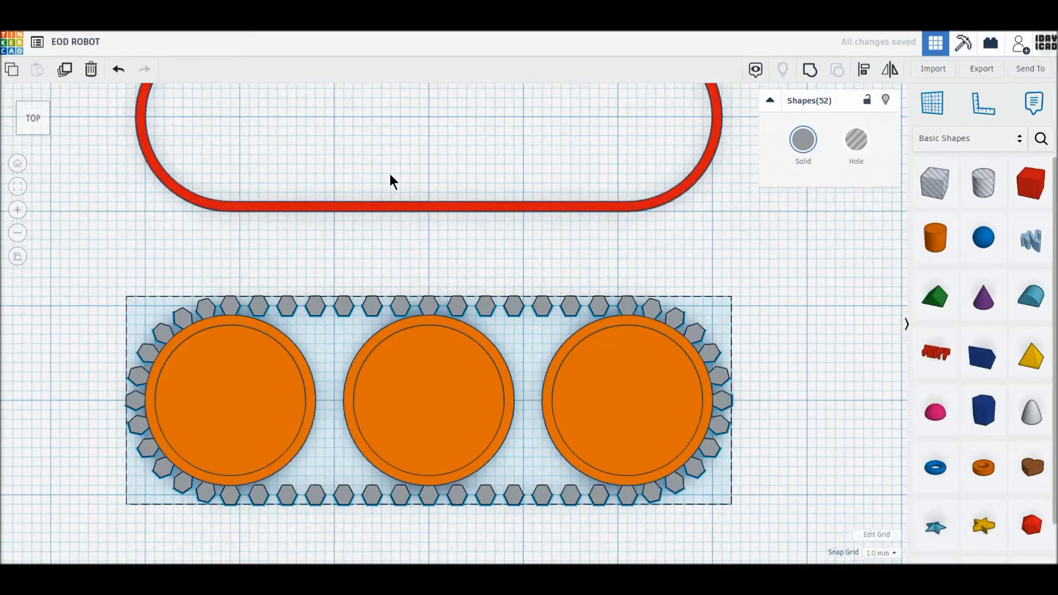
pyautogui.moveTo(397, 206); pyautogui.dragTo(394, 481)
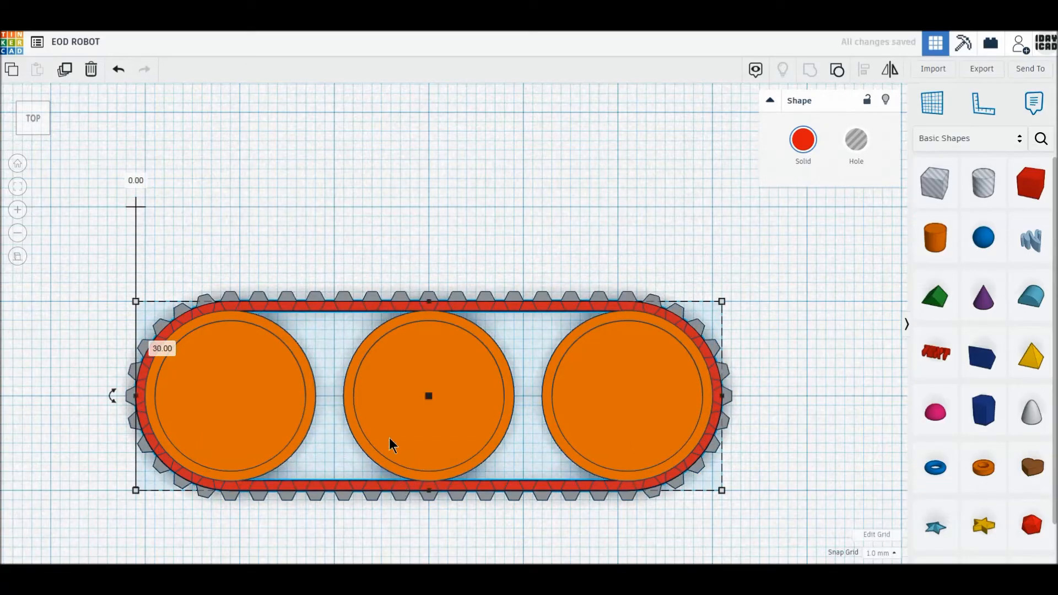
pyautogui.click(803, 139)
pyautogui.click(1010, 222)
# Colour the three orange wheels light grey.
pyautogui.moveTo(570, 473); pyautogui.dragTo(257, 370)
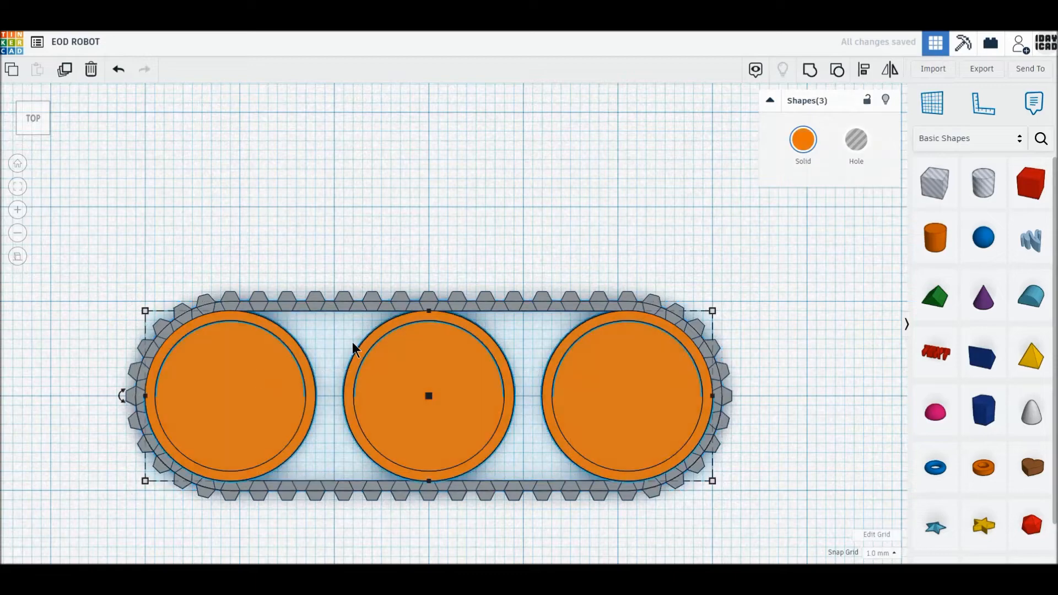
pyautogui.click(792, 141)
pyautogui.click(991, 241)
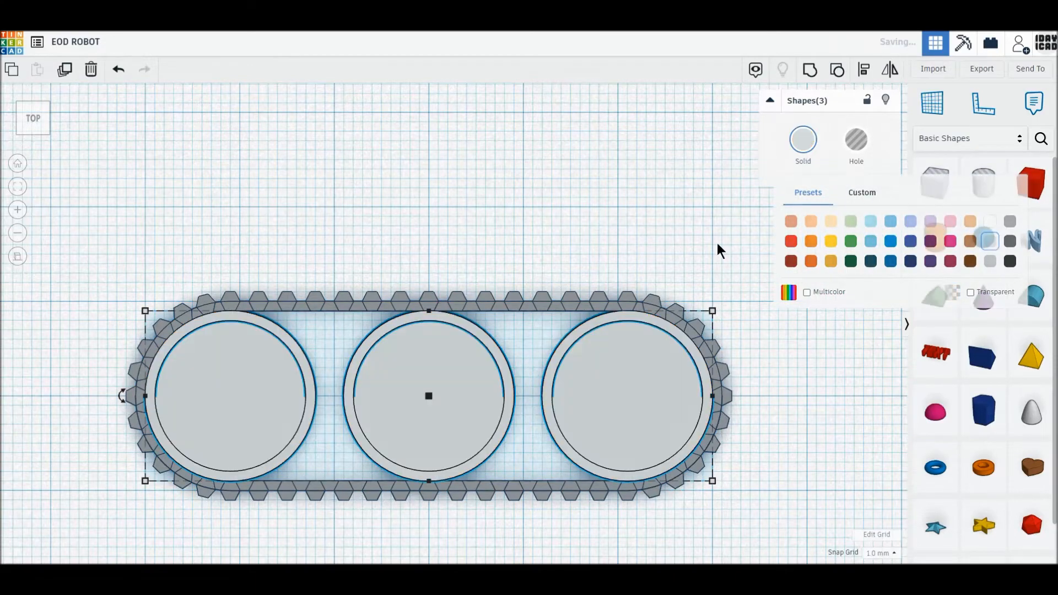
pyautogui.click(593, 229)
# Recolour the band around the wheels dark grey to set it apart from the hexagons.
pyautogui.moveTo(105, 241); pyautogui.dragTo(787, 499)
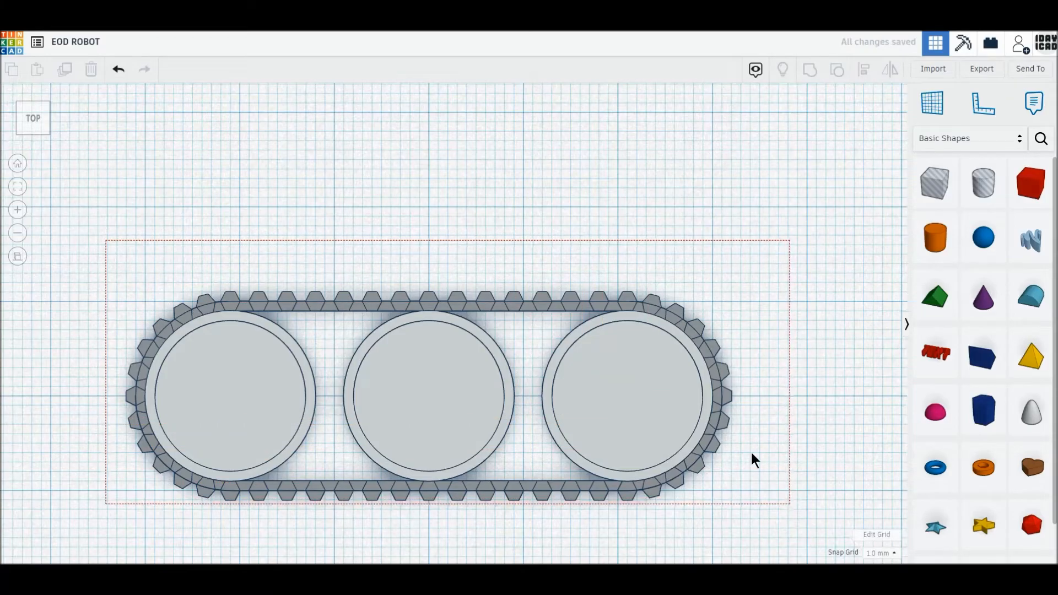
pyautogui.click(557, 305)
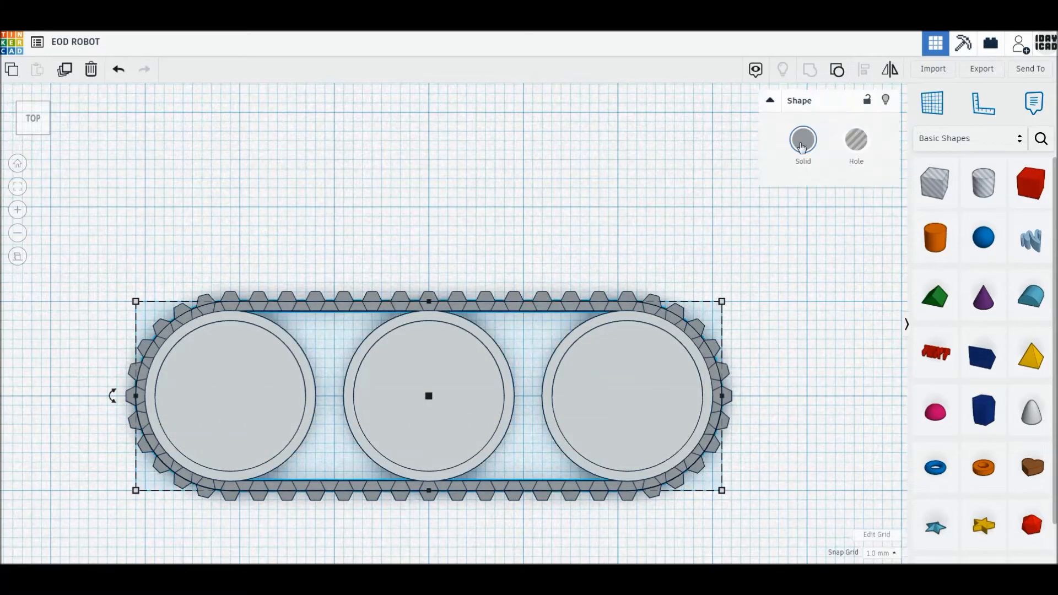
pyautogui.click(804, 139)
pyautogui.click(1011, 241)
pyautogui.click(801, 380)
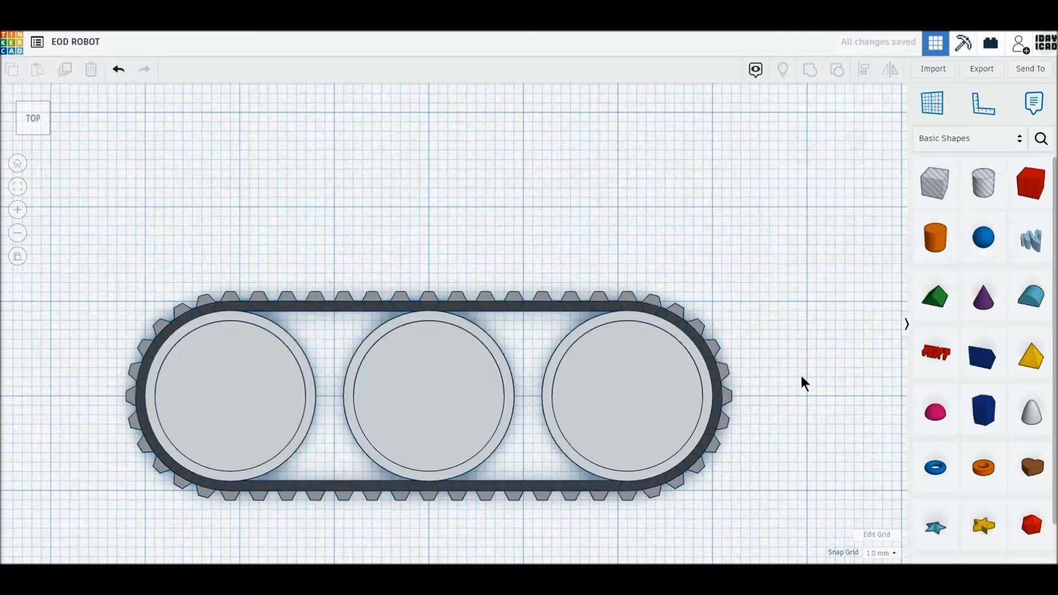
# Group the wheels, band and hexagons into one track and turn on Multicolor to keep their individual colours.
pyautogui.moveTo(101, 259); pyautogui.dragTo(759, 509)
pyautogui.click(32, 139)
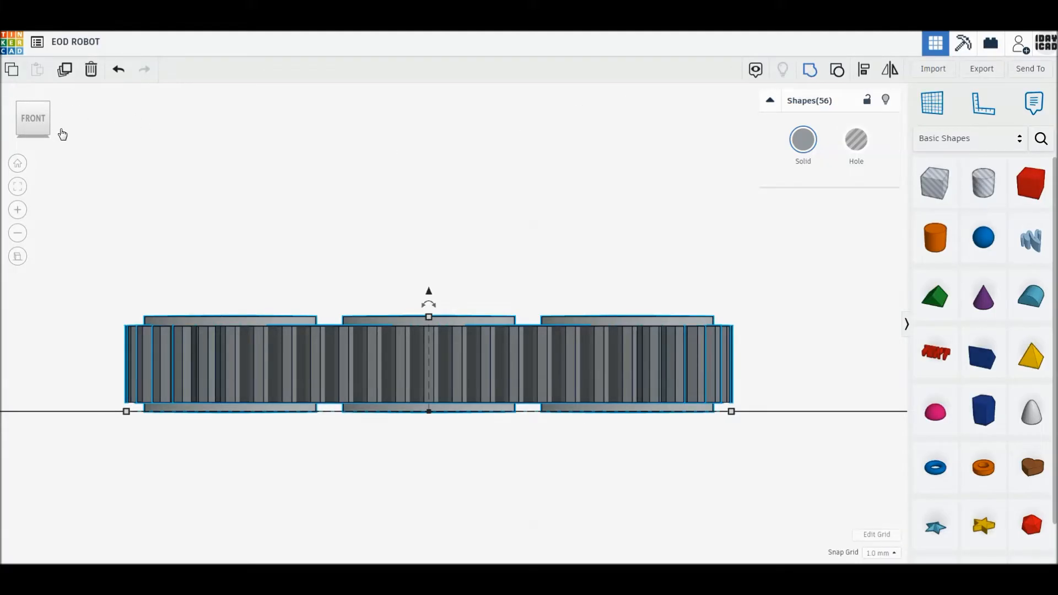
pyautogui.hotkey('ctrl', 'g')
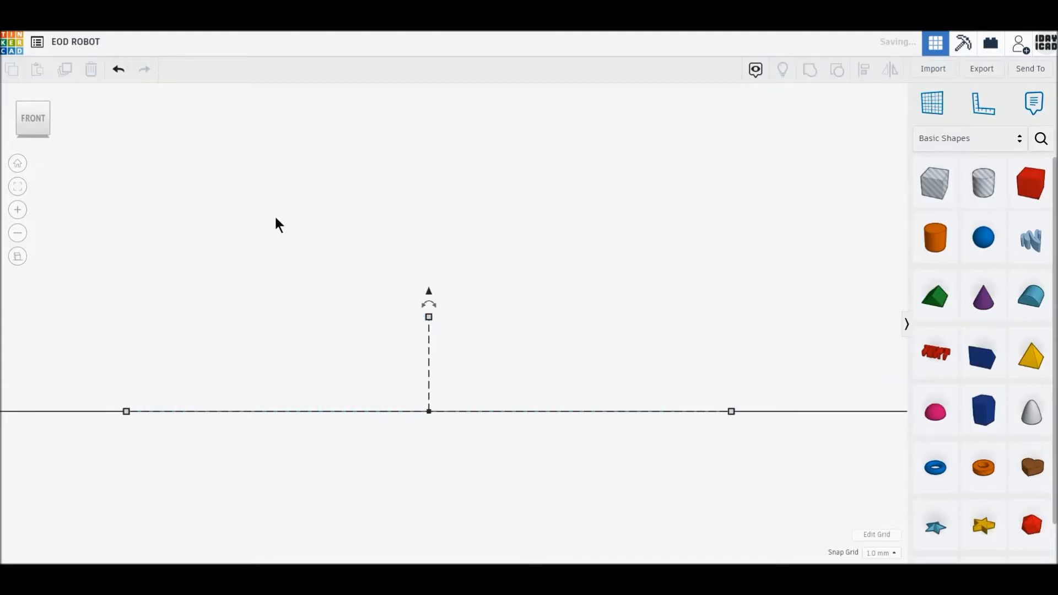
pyautogui.click(33, 104)
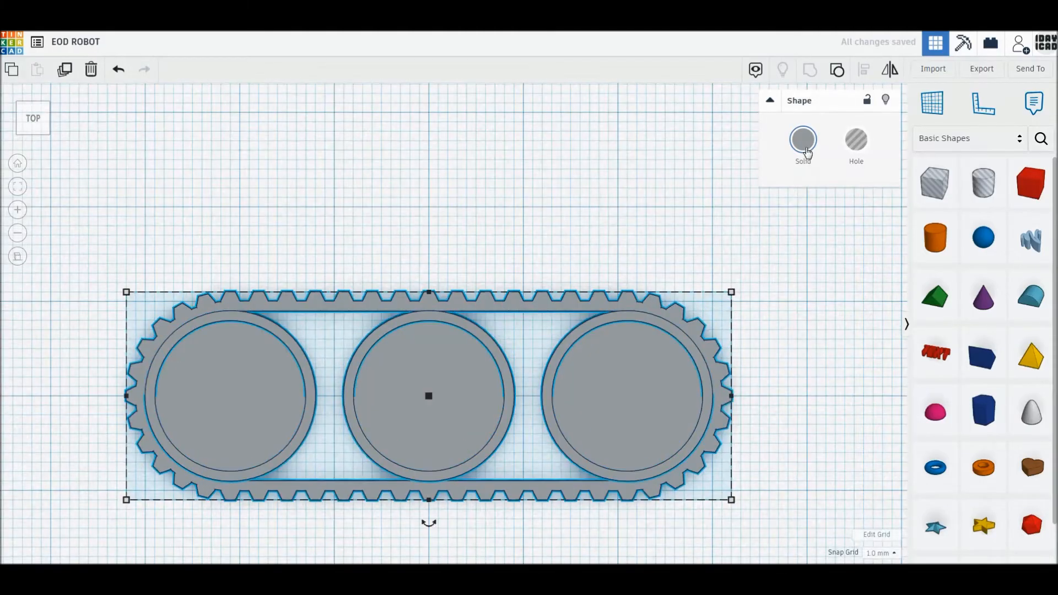
pyautogui.click(803, 140)
pyautogui.click(807, 292)
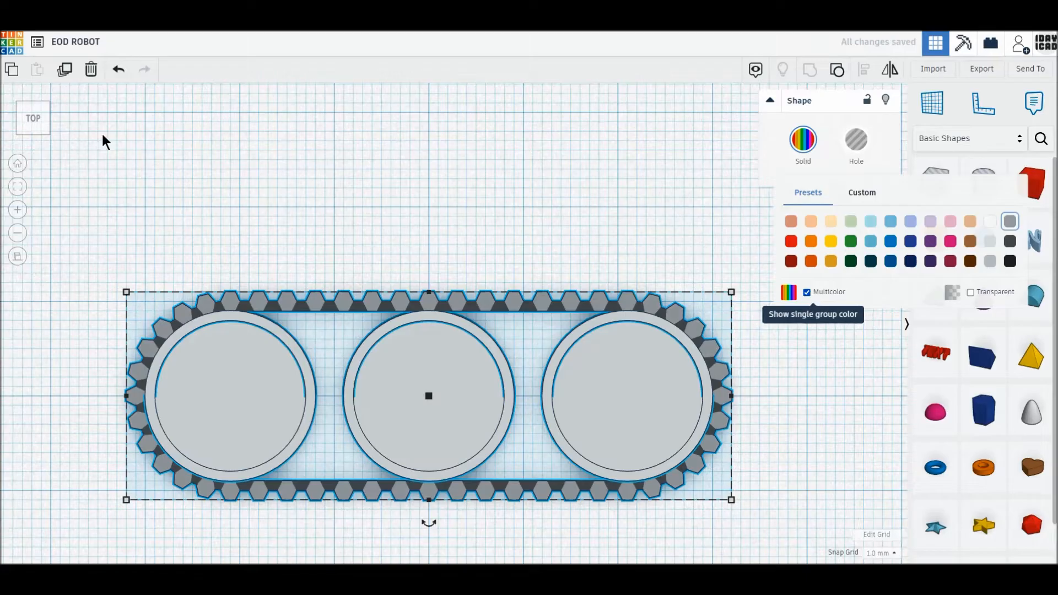
# Rotate the grouped track 90 degrees to stand upright and set its height above the workplane to 0.
pyautogui.click(49, 118)
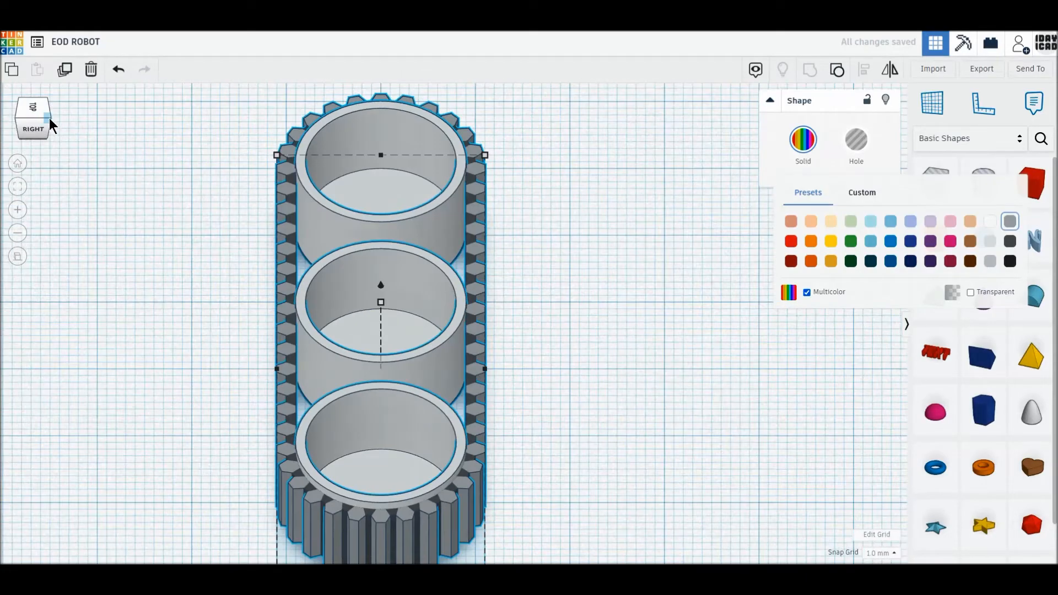
pyautogui.scroll(-3, 305, 269)
pyautogui.moveTo(385, 126); pyautogui.dragTo(346, 162)
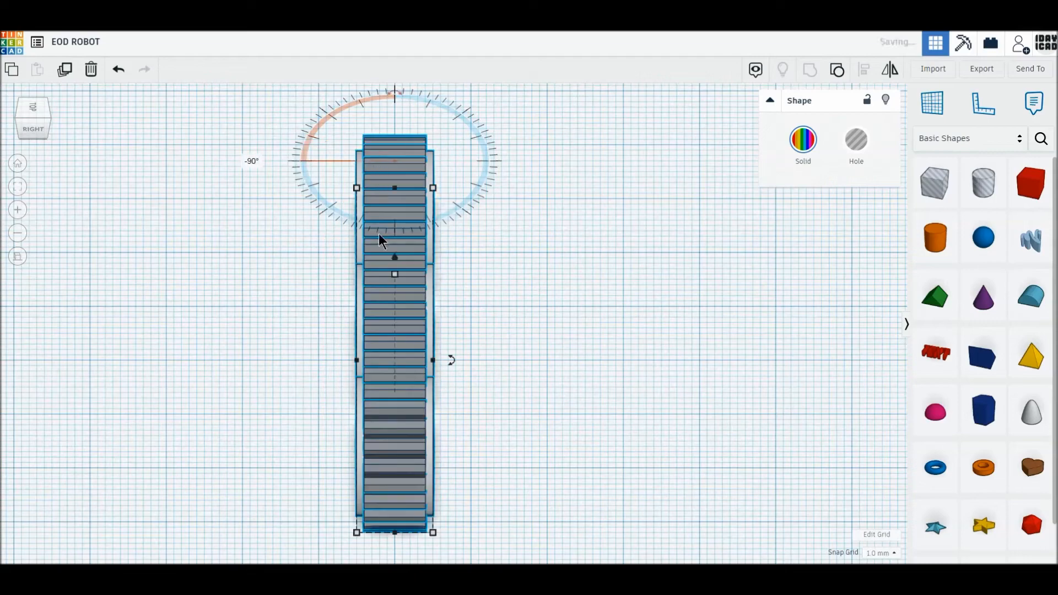
pyautogui.click(494, 206)
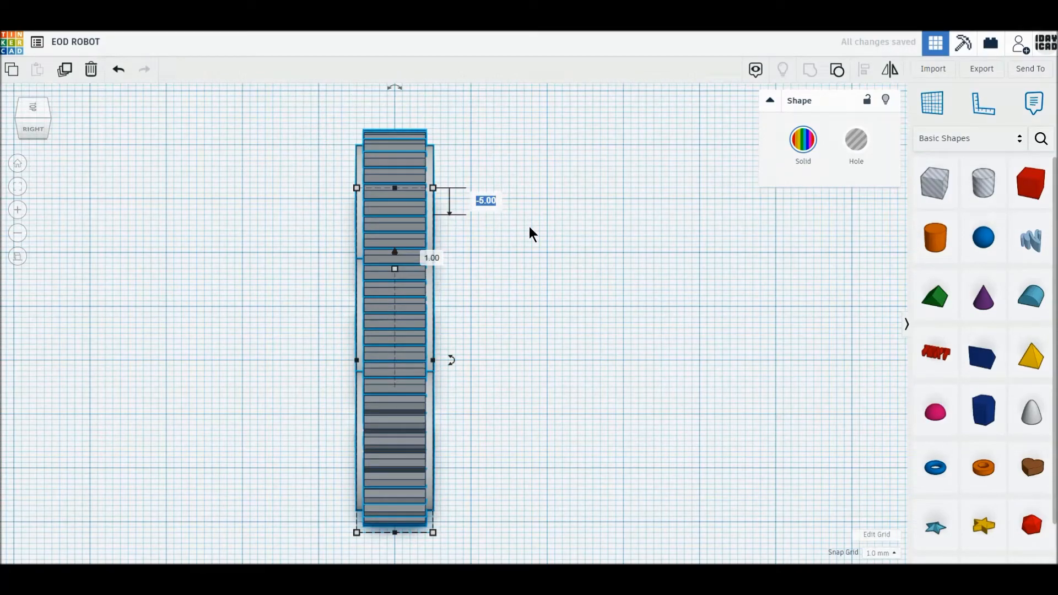
pyautogui.write('0')
pyautogui.press('Return')
# Move the upright track 5 mm to the left and place a duplicate 40 mm to its right.
pyautogui.click(33, 107)
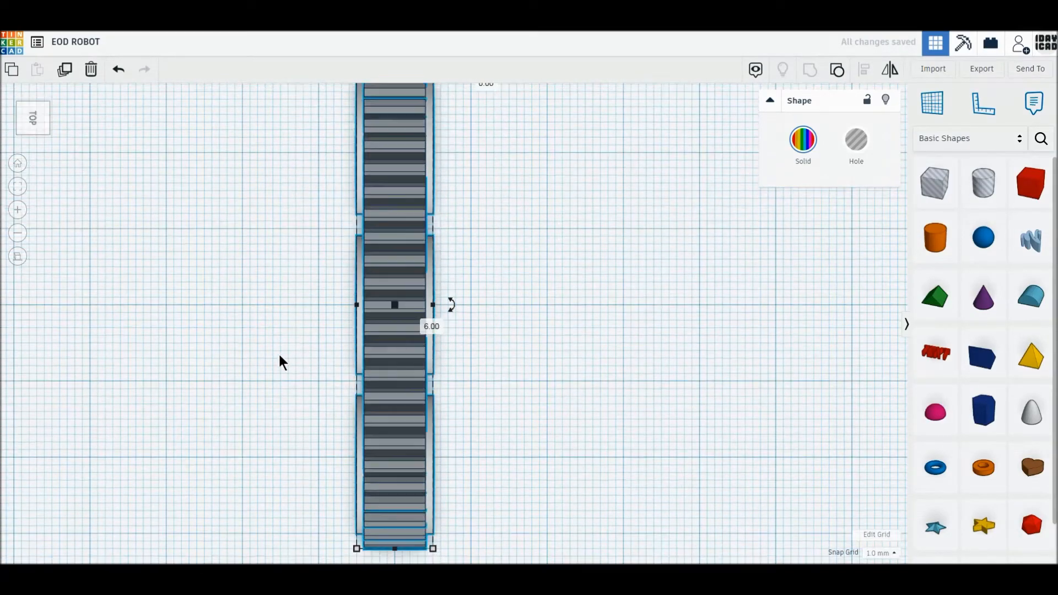
pyautogui.moveTo(394, 324); pyautogui.dragTo(368, 324)
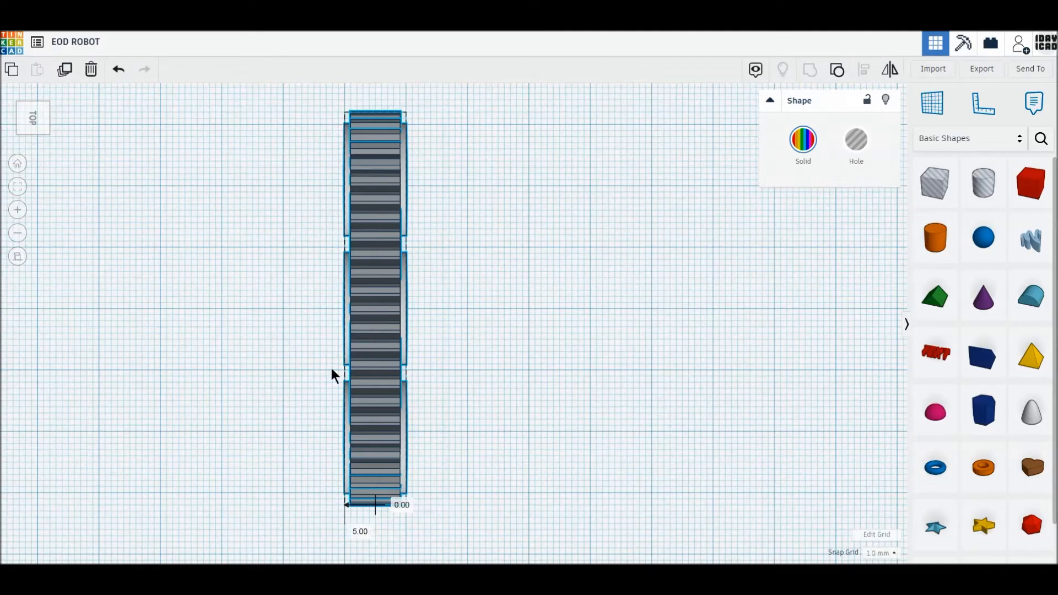
pyautogui.click(64, 70)
pyautogui.moveTo(461, 349); pyautogui.dragTo(617, 343)
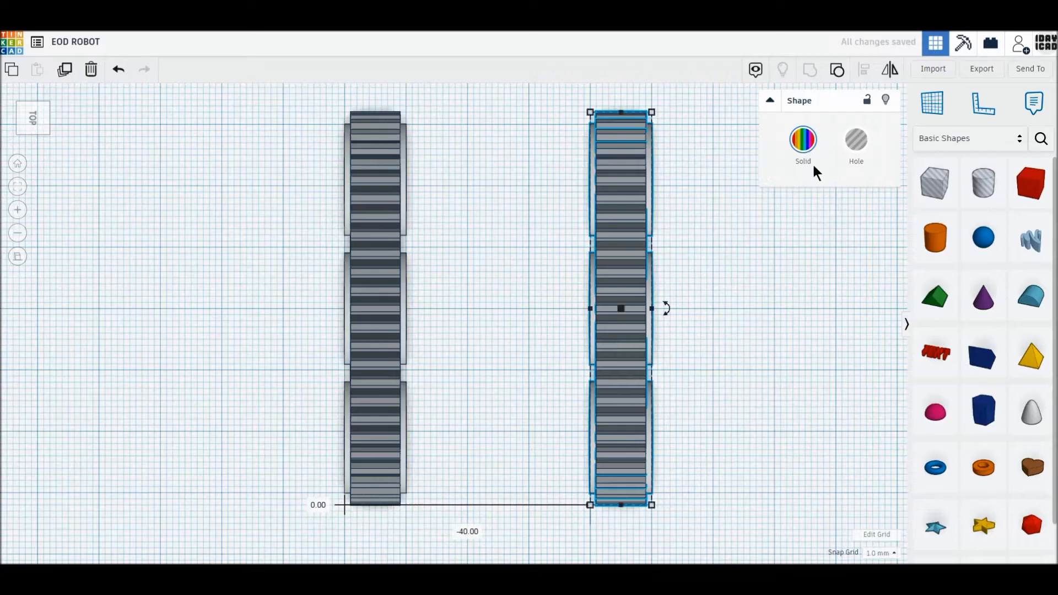
# Mirror the duplicated track across its width so its hollow wheel openings face outward.
pyautogui.click(893, 74)
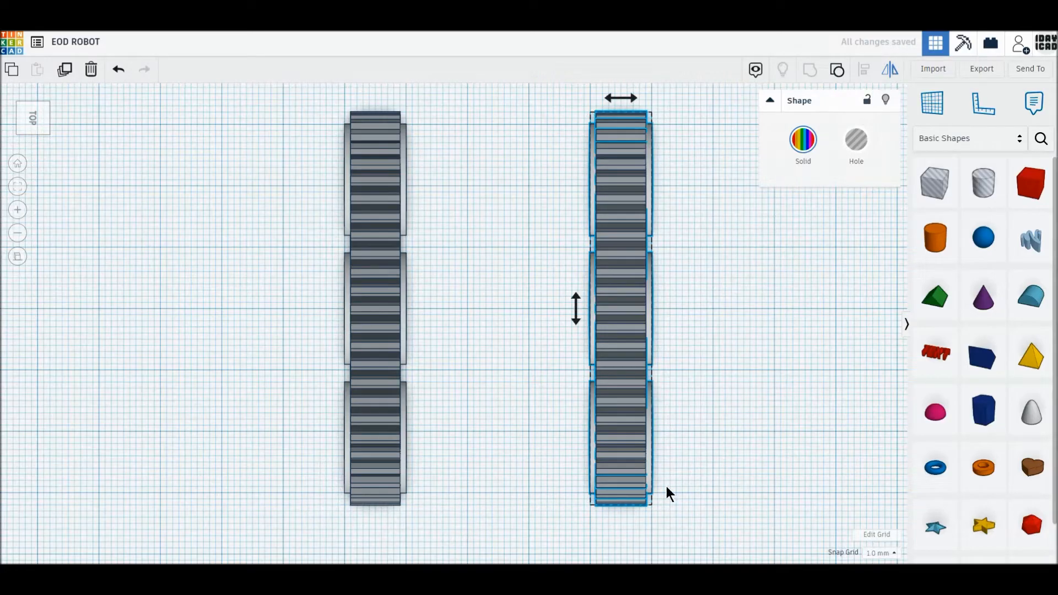
pyautogui.click(634, 97)
pyautogui.click(699, 196)
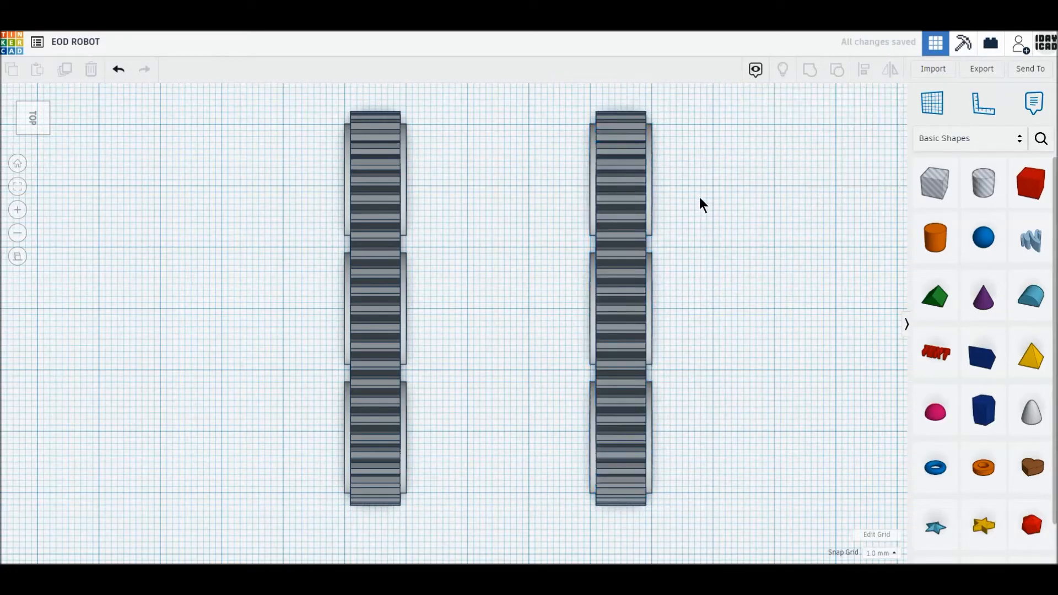
# Add a cylinder beside the tracks with 64 sides, a 2.5 bevel, 10 segments and a 12 mm diameter.
pyautogui.click(49, 112)
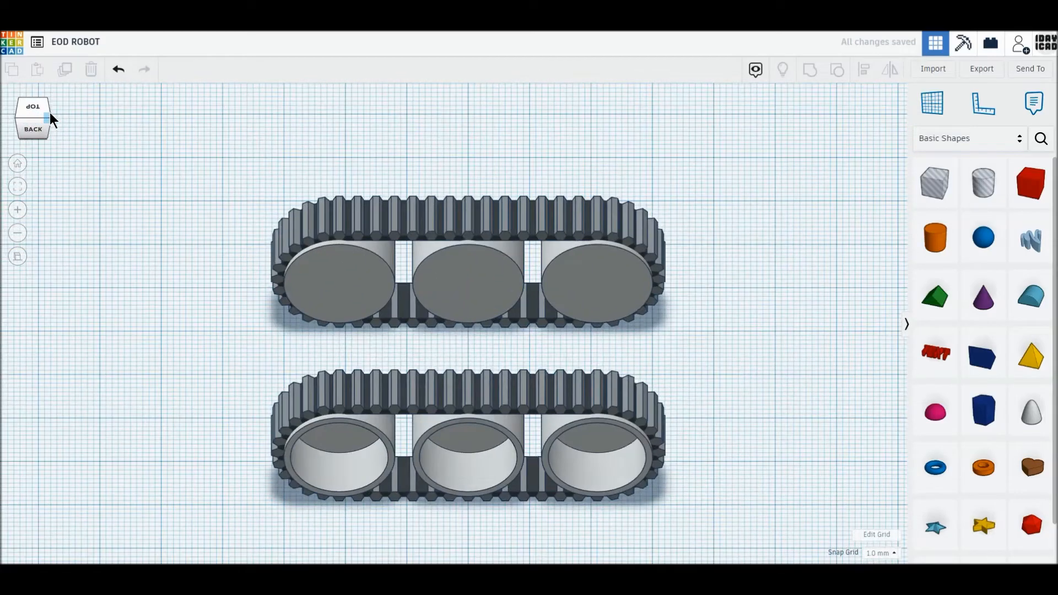
pyautogui.click(36, 106)
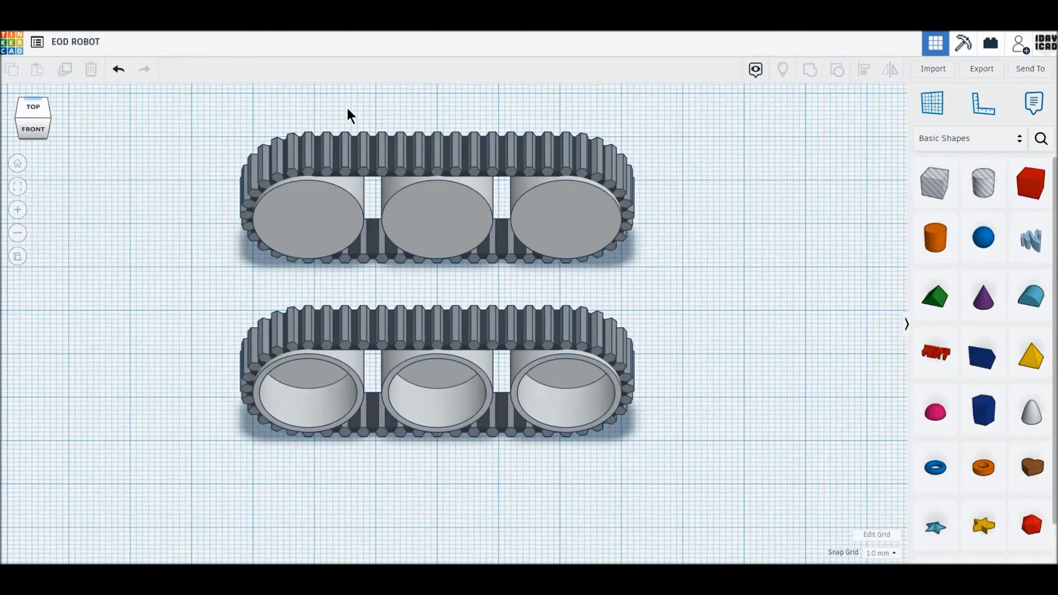
pyautogui.moveTo(931, 243); pyautogui.dragTo(745, 356)
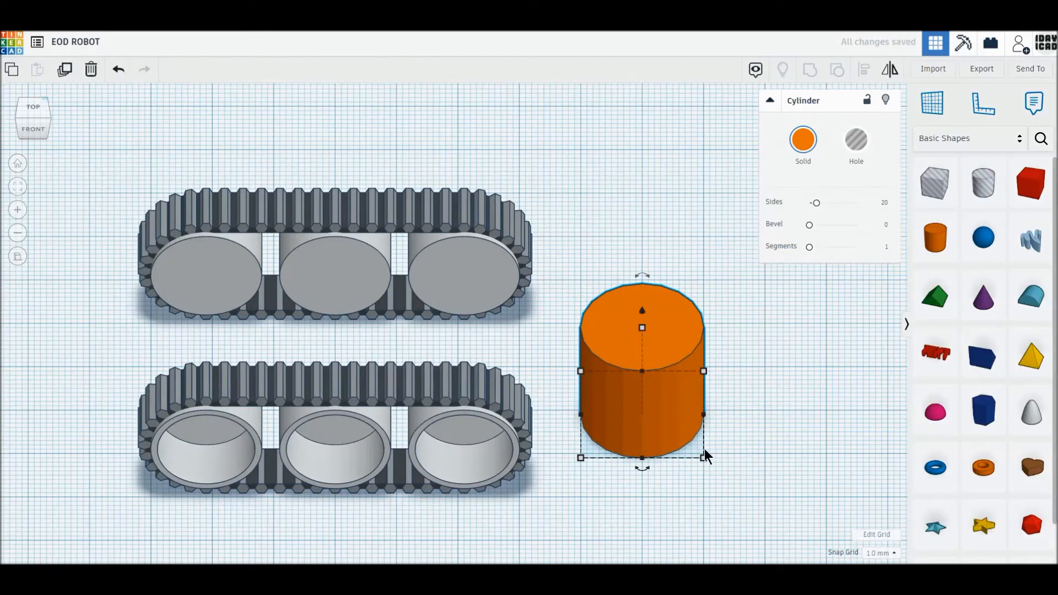
pyautogui.moveTo(704, 456); pyautogui.dragTo(669, 427)
pyautogui.moveTo(896, 207); pyautogui.dragTo(899, 206)
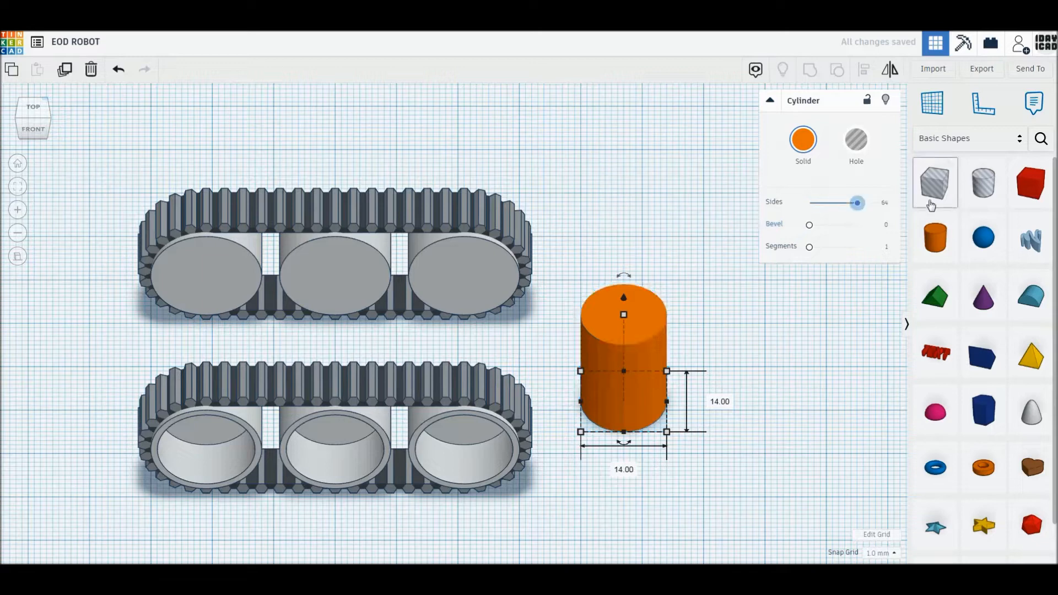
pyautogui.moveTo(809, 225); pyautogui.dragTo(902, 256)
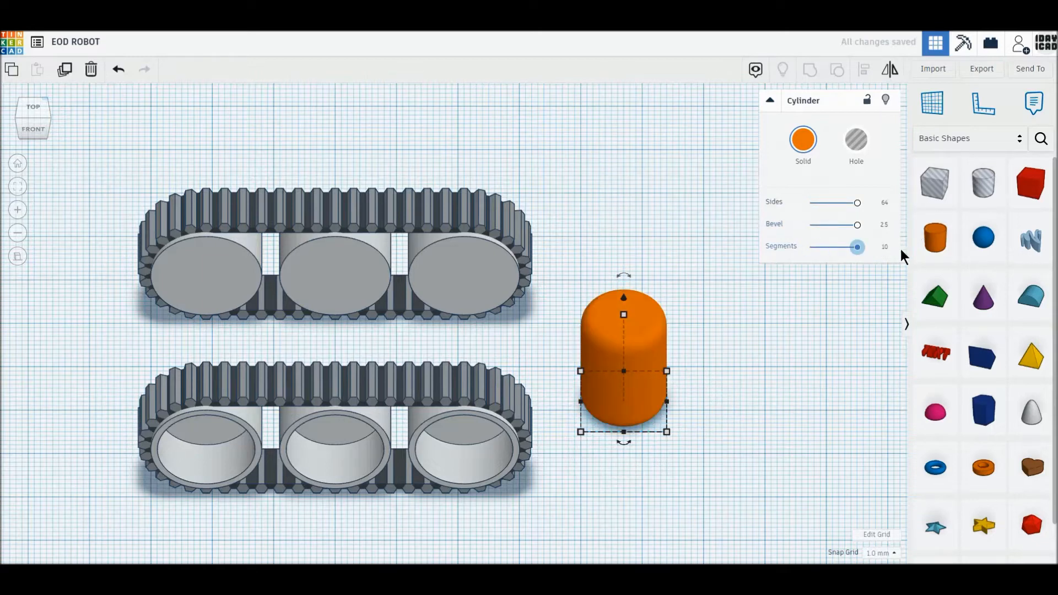
pyautogui.moveTo(667, 432); pyautogui.dragTo(655, 423)
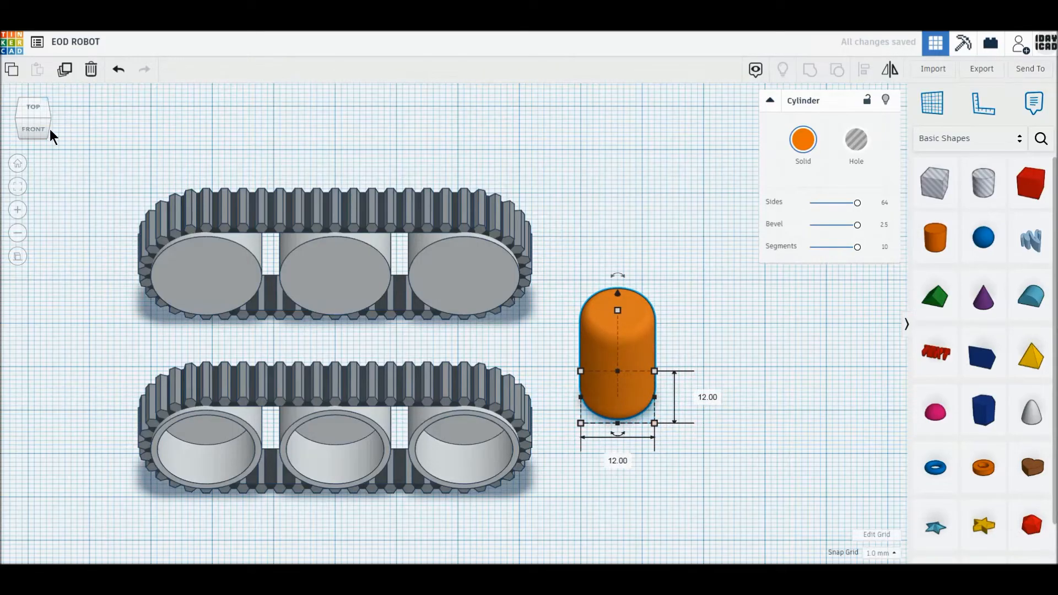
# Lay the cylinder horizontally as an axle across both tracks, centred on the leftmost wheels and 5 mm above the workplane.
pyautogui.click(47, 107)
pyautogui.moveTo(454, 397); pyautogui.dragTo(583, 490)
pyautogui.click(16, 126)
pyautogui.moveTo(604, 358); pyautogui.dragTo(237, 353)
pyautogui.moveTo(206, 422); pyautogui.dragTo(206, 417)
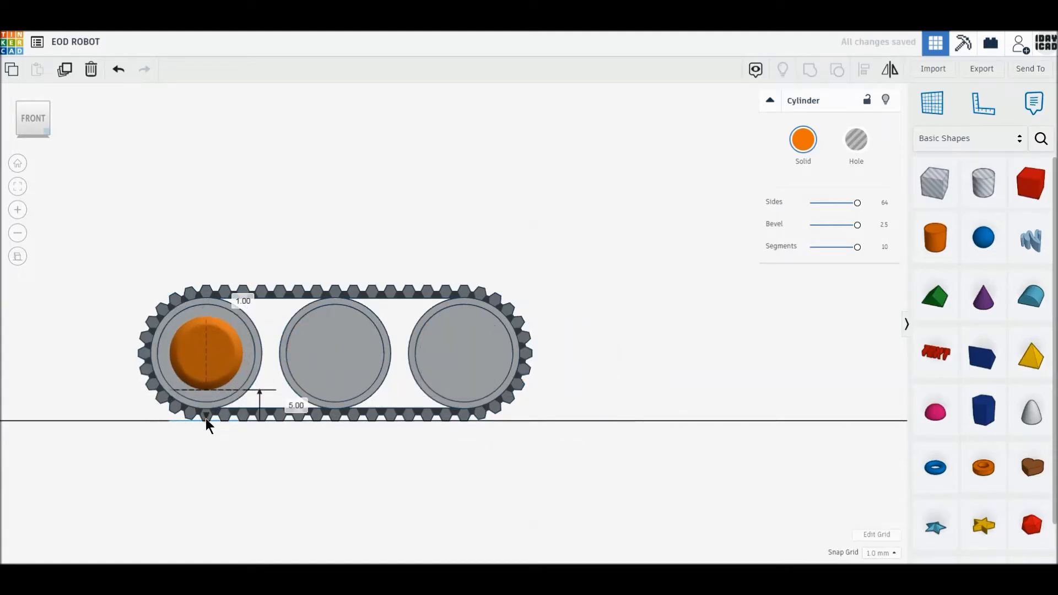
# Duplicate the axle at 21 mm spacing so the middle and rightmost wheels each get one.
pyautogui.click(65, 70)
pyautogui.moveTo(226, 353); pyautogui.dragTo(359, 362)
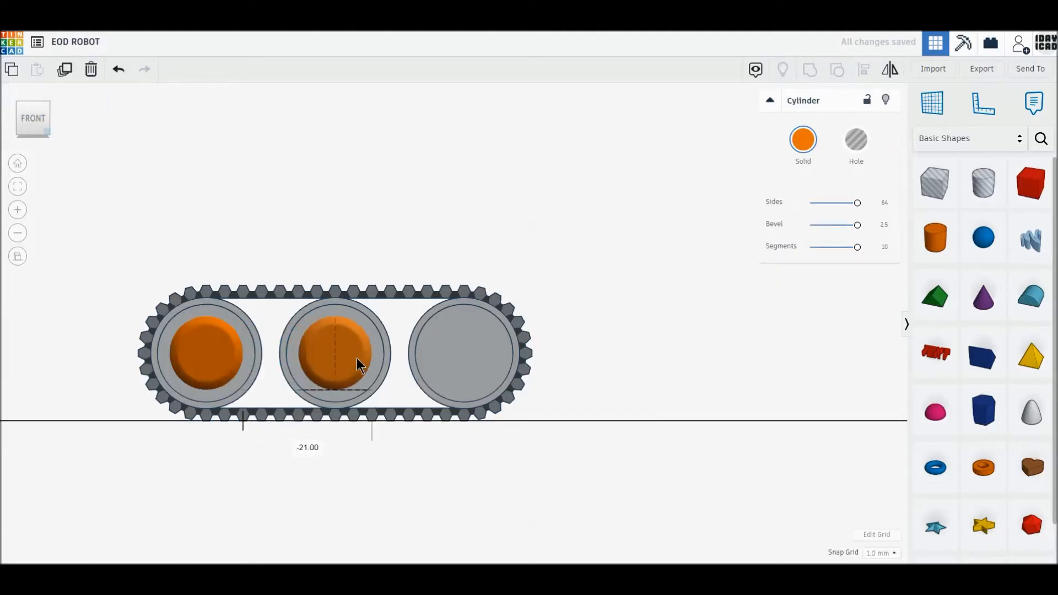
pyautogui.click(65, 70)
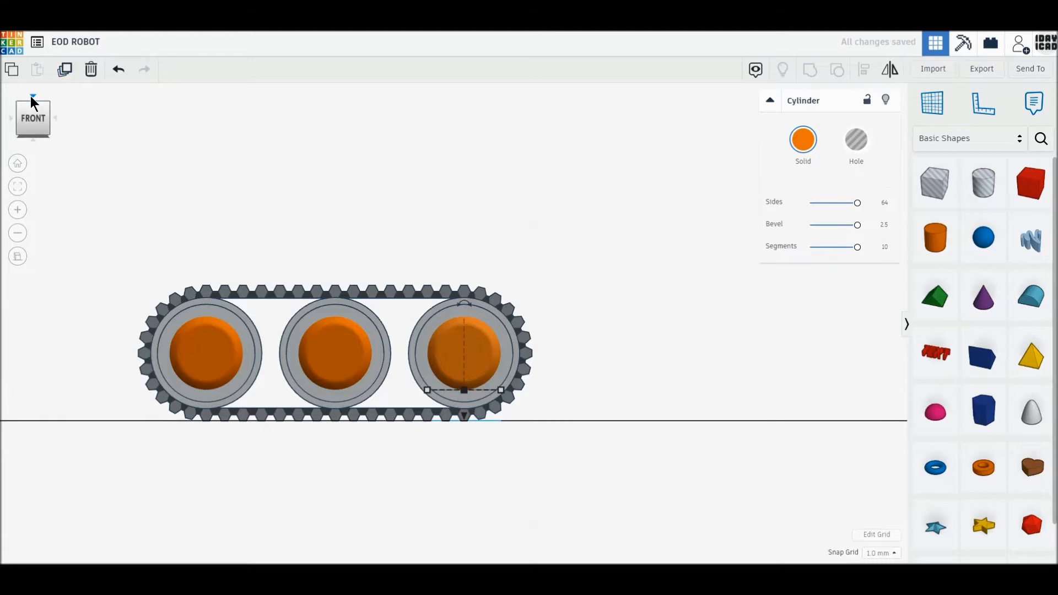
# Select all three axles and recolour them grey.
pyautogui.click(31, 96)
pyautogui.moveTo(169, 294); pyautogui.dragTo(121, 288)
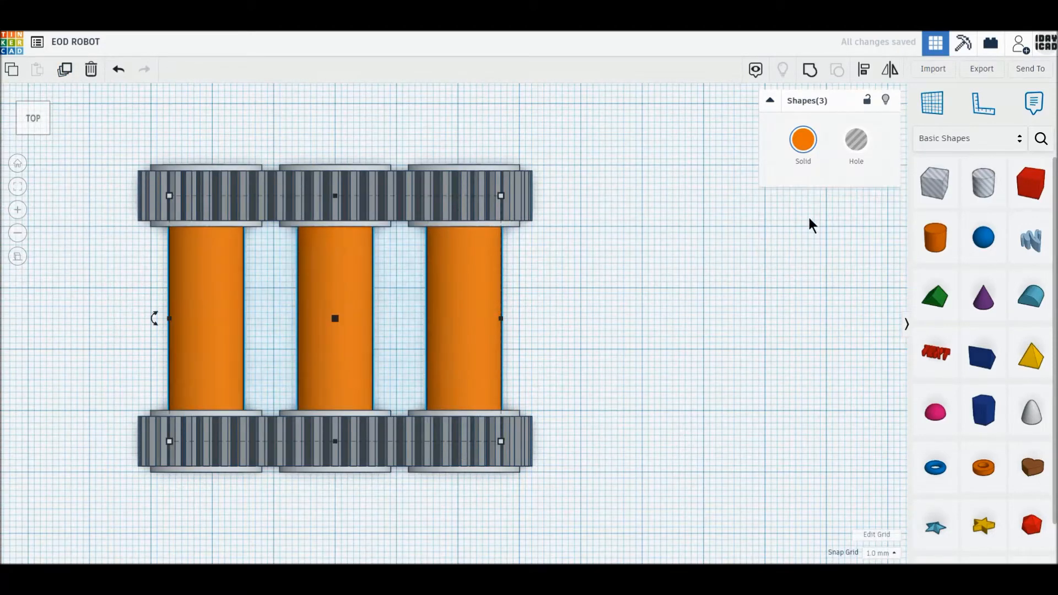
pyautogui.click(803, 158)
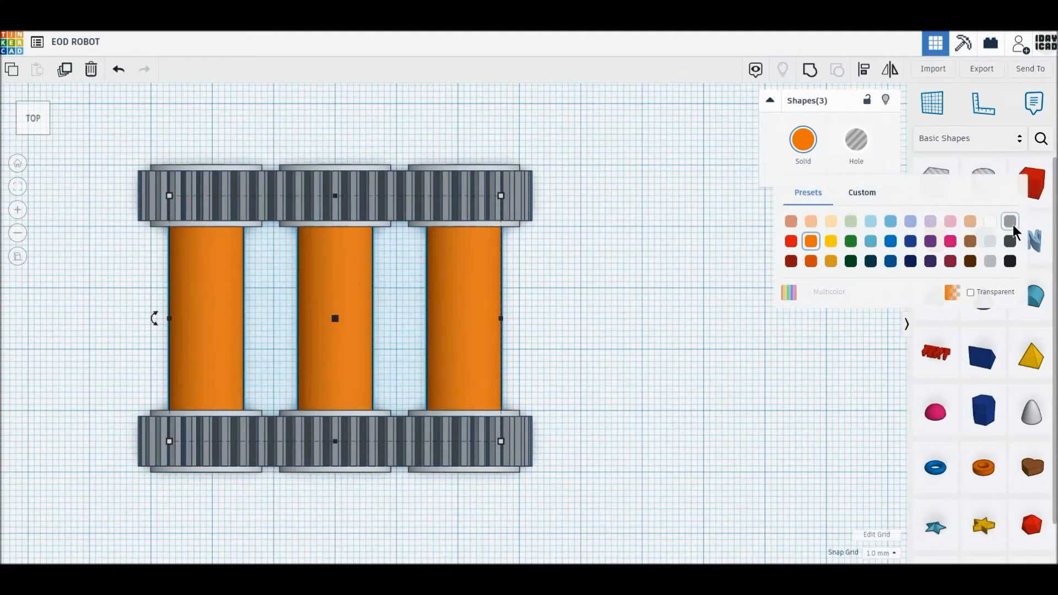
pyautogui.click(1013, 223)
pyautogui.click(802, 393)
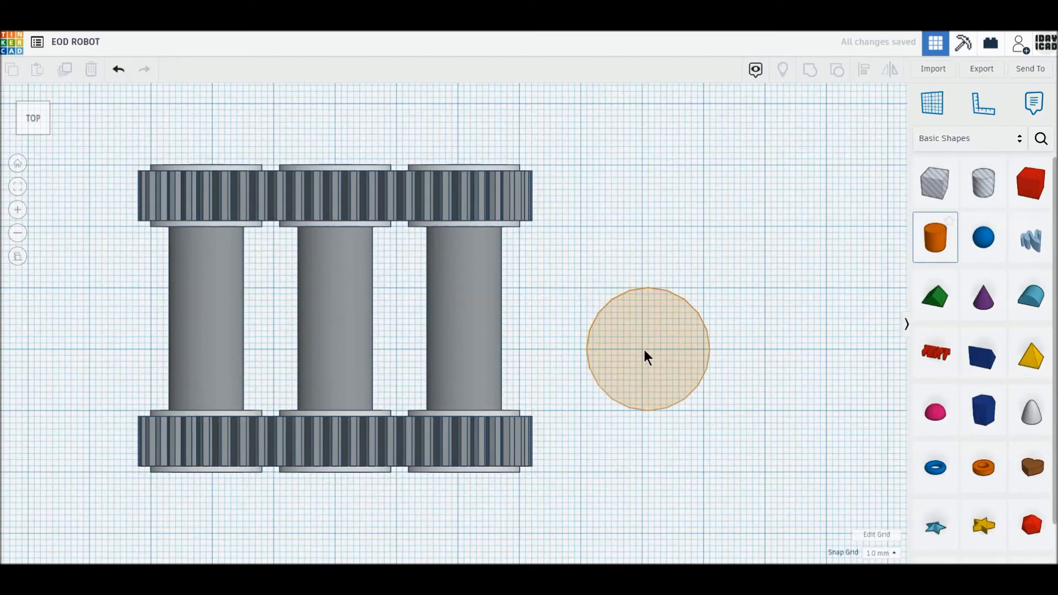
# Add another cylinder beside the tracks, 16 mm in diameter with 64 sides and no bevel.
pyautogui.click(649, 355)
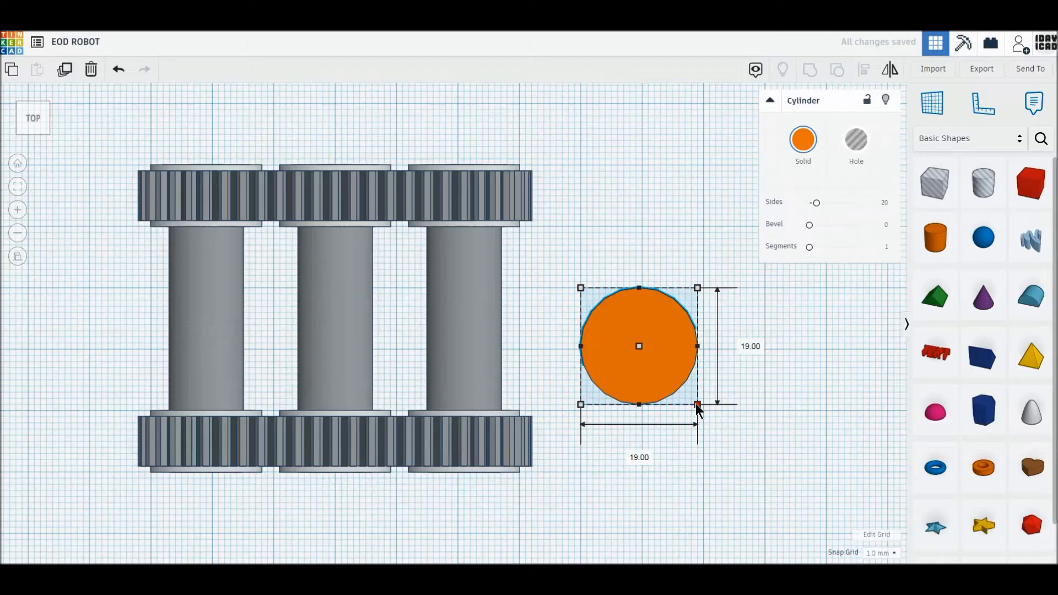
pyautogui.moveTo(694, 403); pyautogui.dragTo(693, 402)
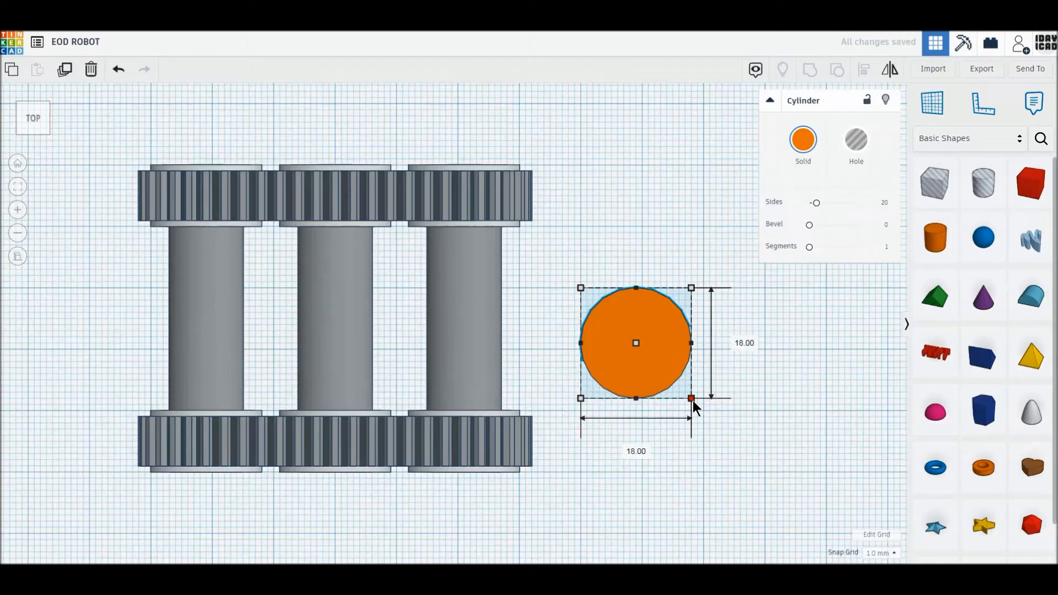
pyautogui.moveTo(690, 402); pyautogui.dragTo(681, 390)
pyautogui.moveTo(817, 204); pyautogui.dragTo(858, 225)
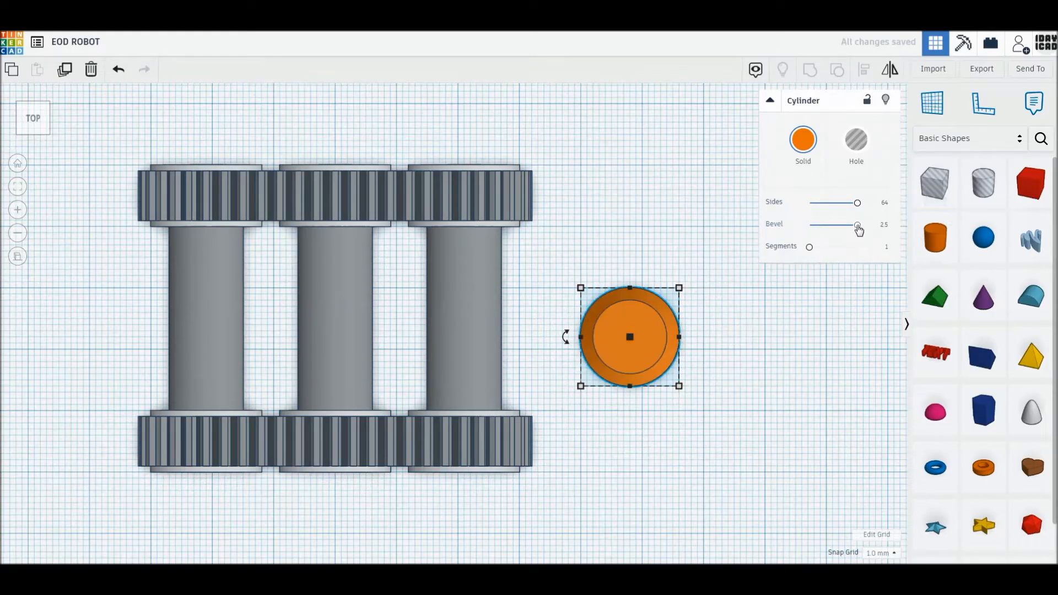
pyautogui.moveTo(858, 225); pyautogui.dragTo(756, 229)
pyautogui.click(731, 337)
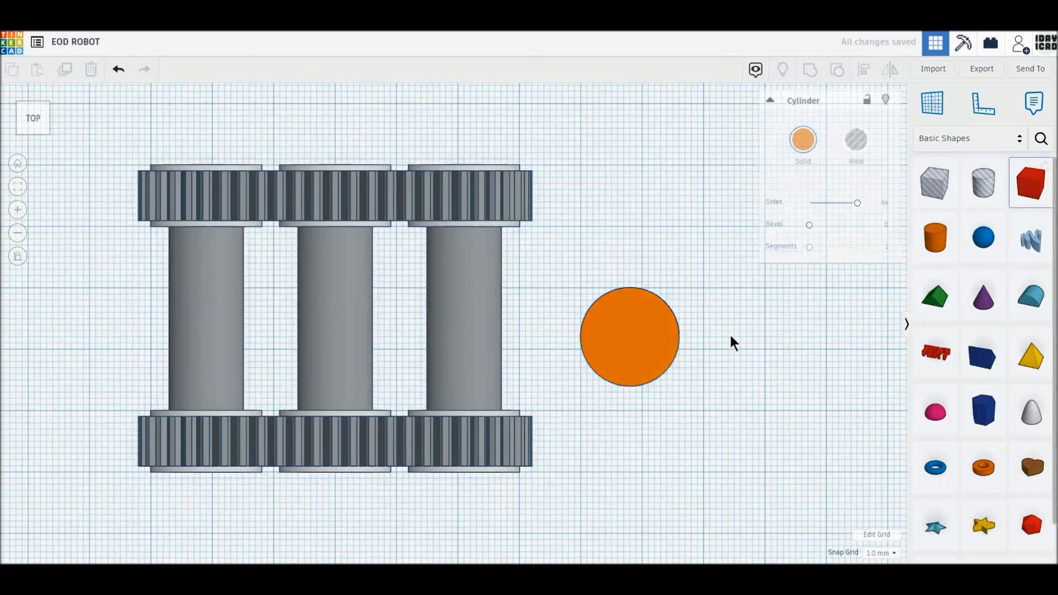
# Add a box with its left edge on the new cylinder's centre, and move both shapes in front of the near track.
pyautogui.click(686, 351)
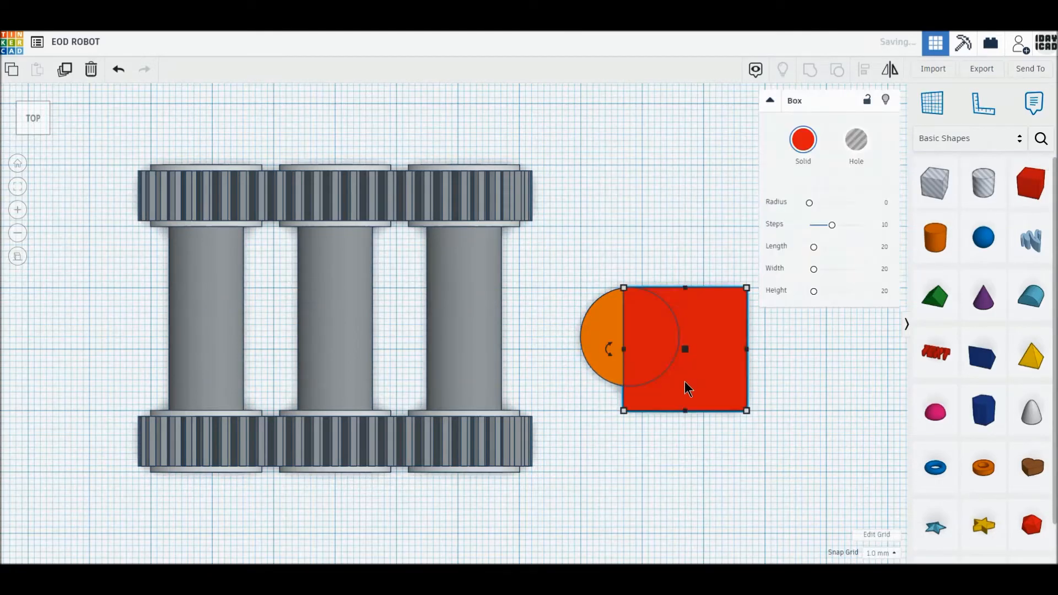
pyautogui.press('Right')
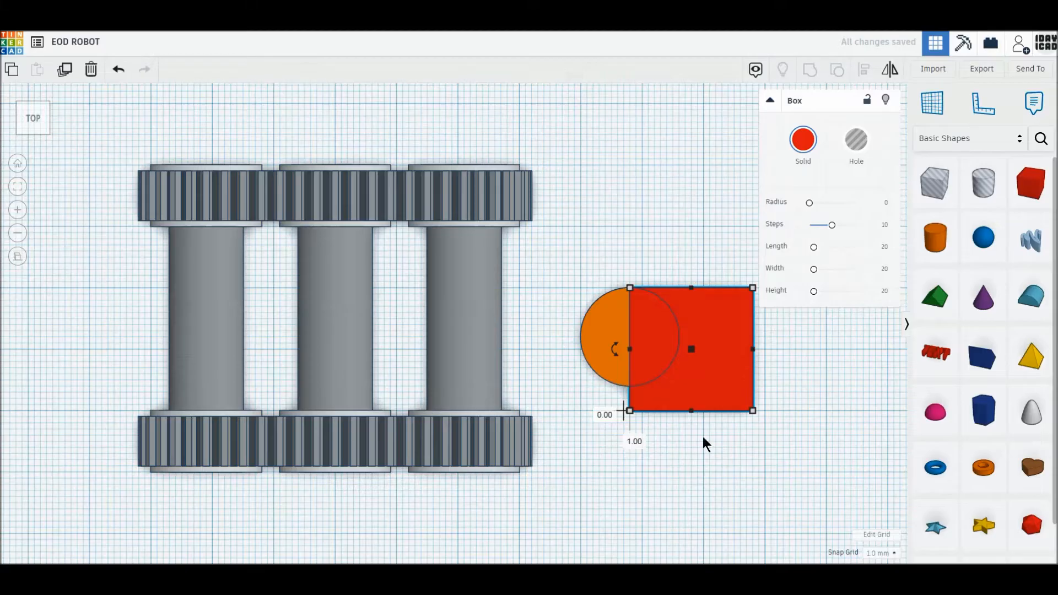
pyautogui.keyDown('shift'); pyautogui.click(606, 349); pyautogui.keyUp('shift')
pyautogui.moveTo(589, 346); pyautogui.dragTo(194, 517)
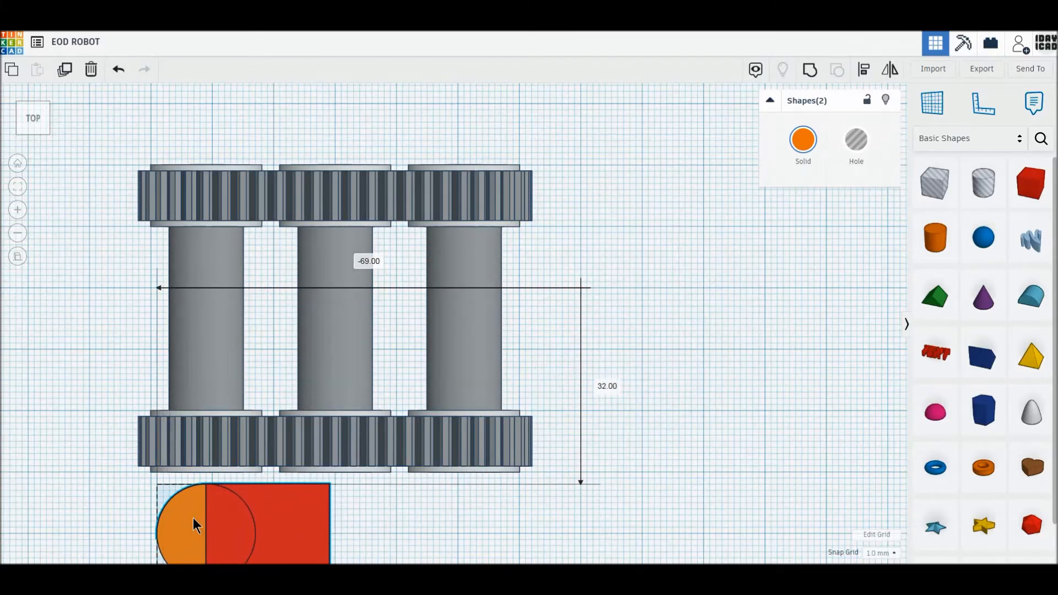
pyautogui.moveTo(452, 417); pyautogui.dragTo(454, 276, button='middle')
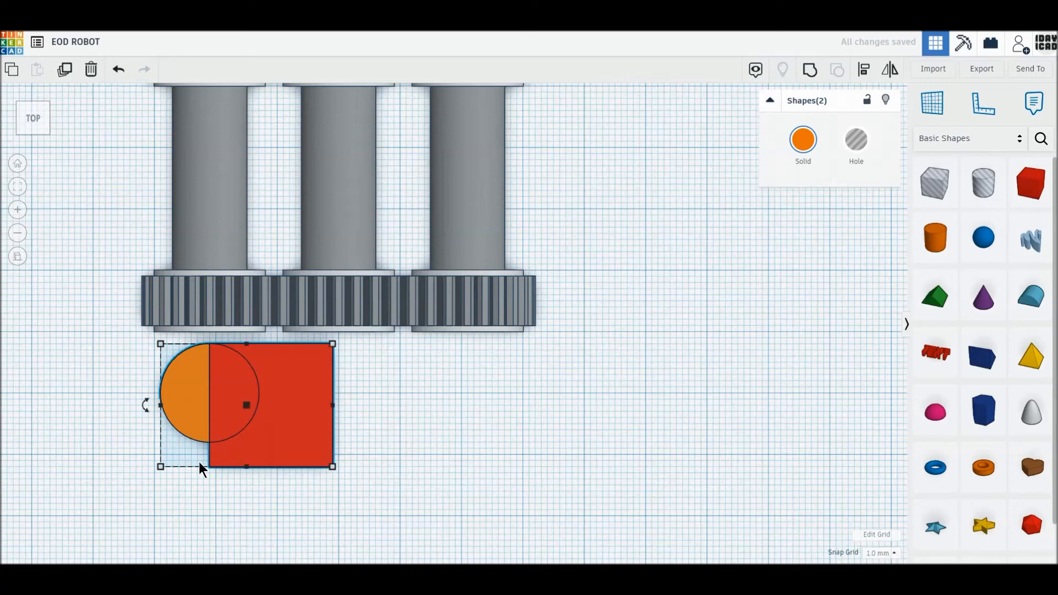
# Resize the box to 42 by 16 mm and place a duplicate of the cylinder at its other end.
pyautogui.click(332, 465)
pyautogui.moveTo(332, 466); pyautogui.dragTo(468, 445)
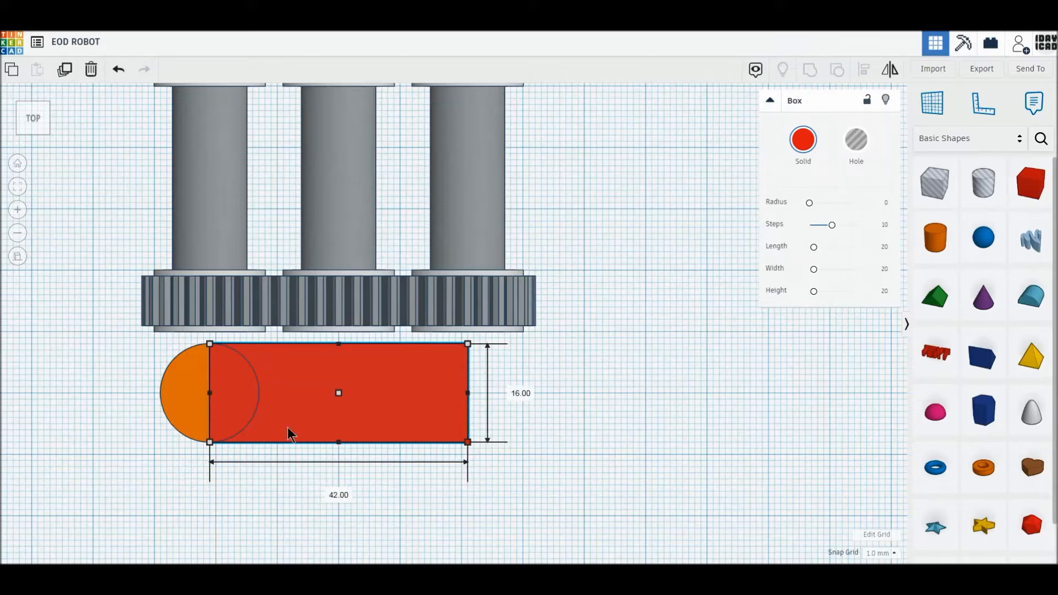
pyautogui.click(168, 389)
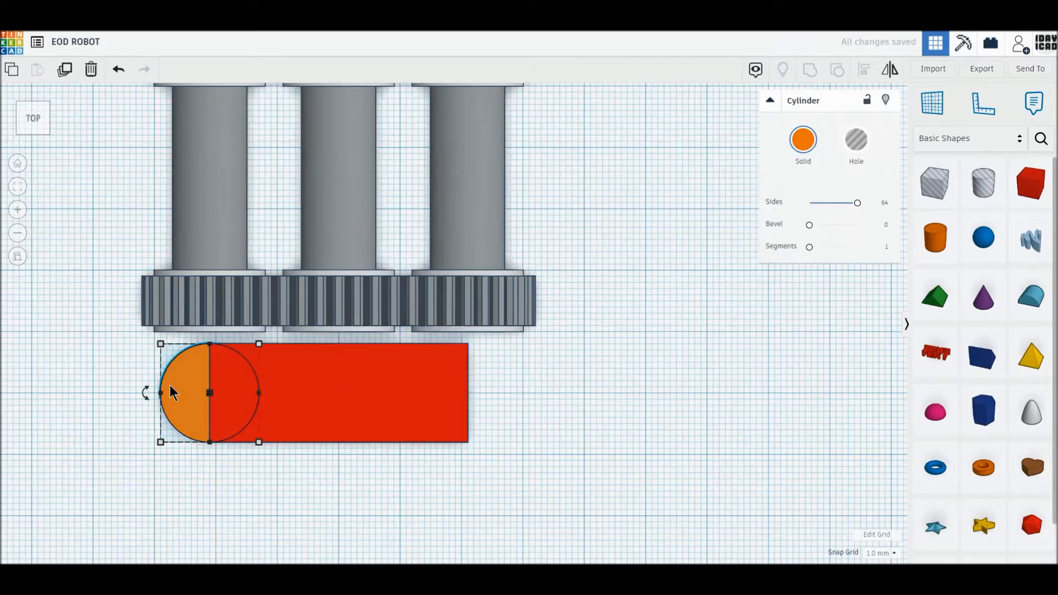
pyautogui.click(65, 69)
pyautogui.moveTo(189, 375); pyautogui.dragTo(448, 375)
# Rotate the box and both cylinders together by -90 degrees and raise them slightly to align with the wheels.
pyautogui.moveTo(554, 458); pyautogui.dragTo(160, 388)
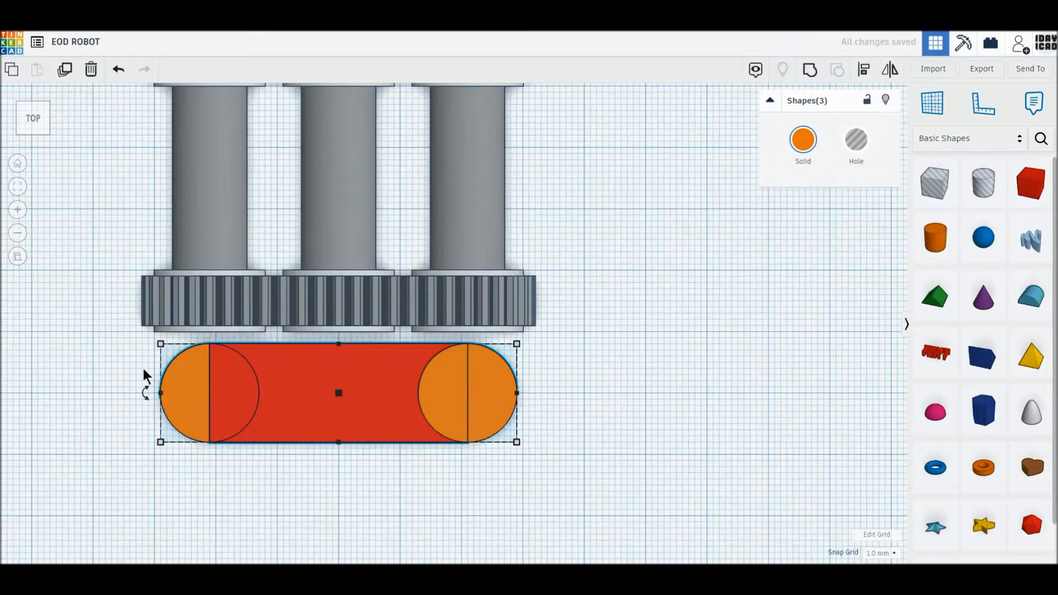
pyautogui.click(45, 116)
pyautogui.moveTo(346, 115); pyautogui.dragTo(306, 145)
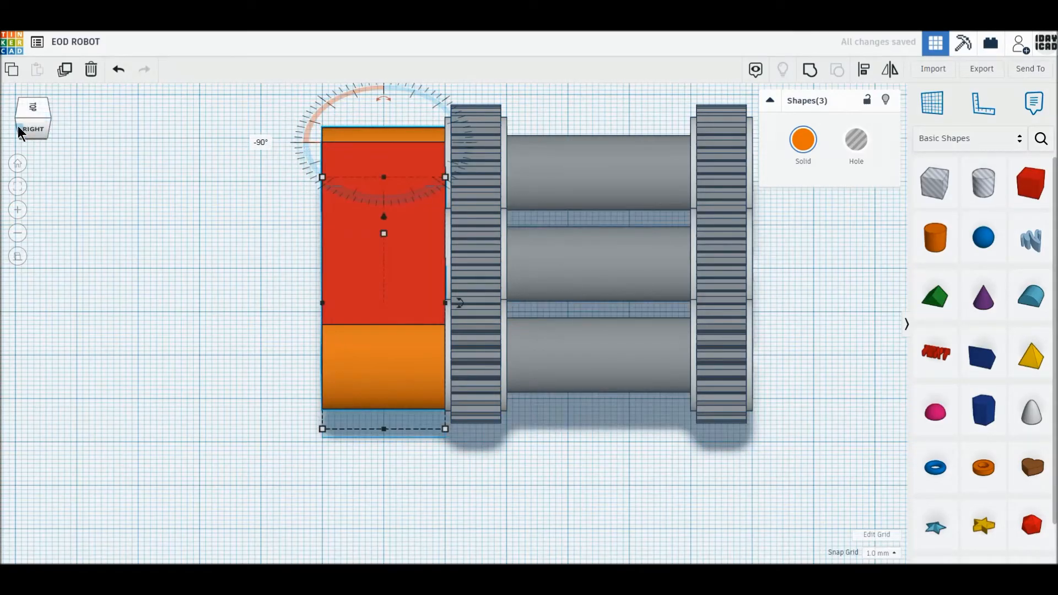
pyautogui.click(18, 126)
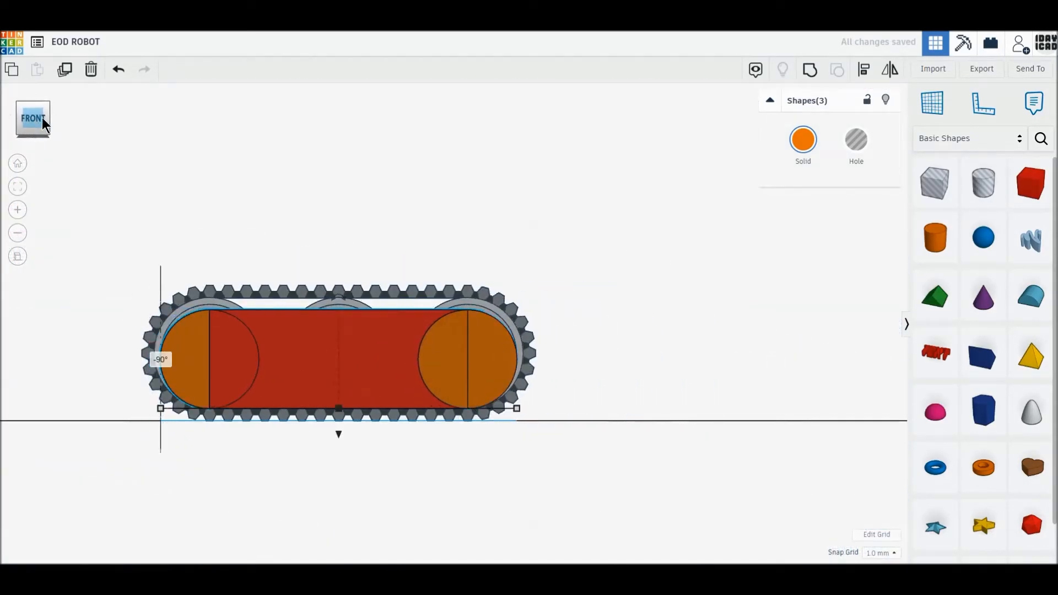
pyautogui.moveTo(338, 435); pyautogui.dragTo(337, 431)
# Move the rounded body between the two tracks and stretch it to 30 mm to fill the gap.
pyautogui.click(32, 98)
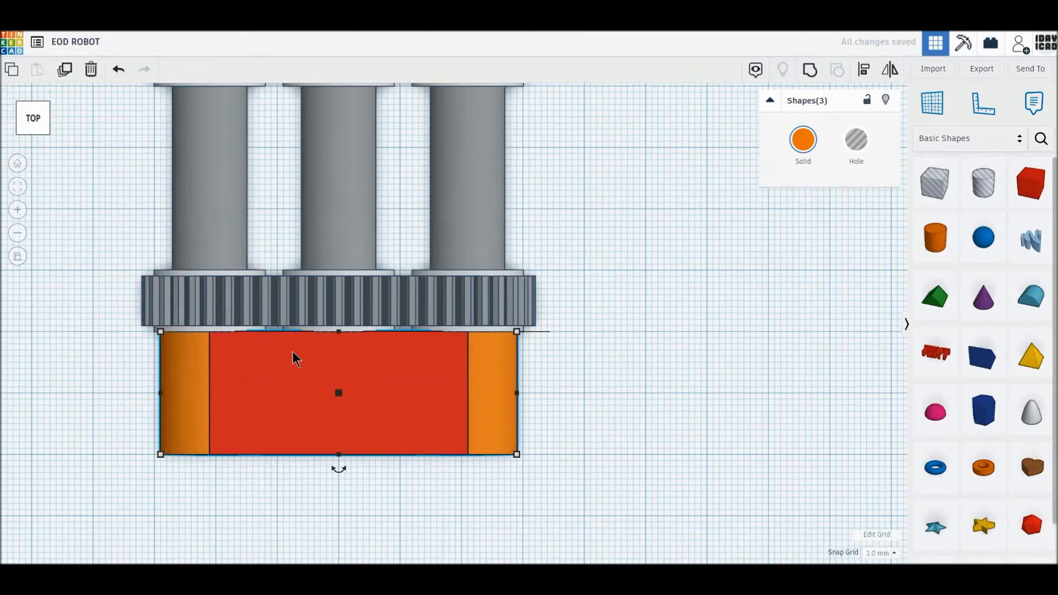
pyautogui.moveTo(369, 435); pyautogui.dragTo(369, 296)
pyautogui.moveTo(345, 223); pyautogui.dragTo(346, 161)
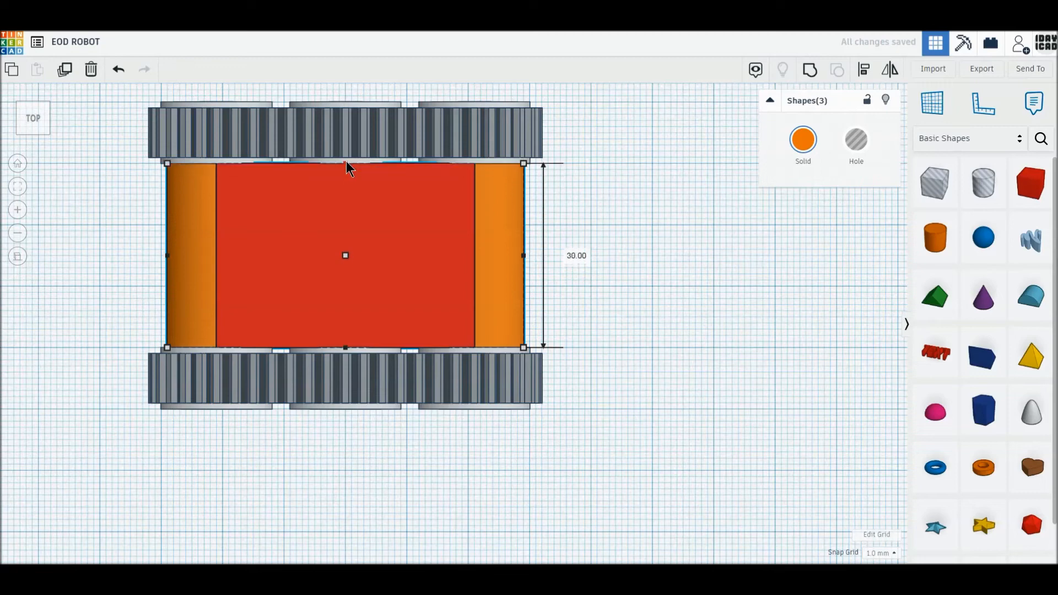
# Group the box and both cylinders into one body and colour it grey.
pyautogui.click(808, 73)
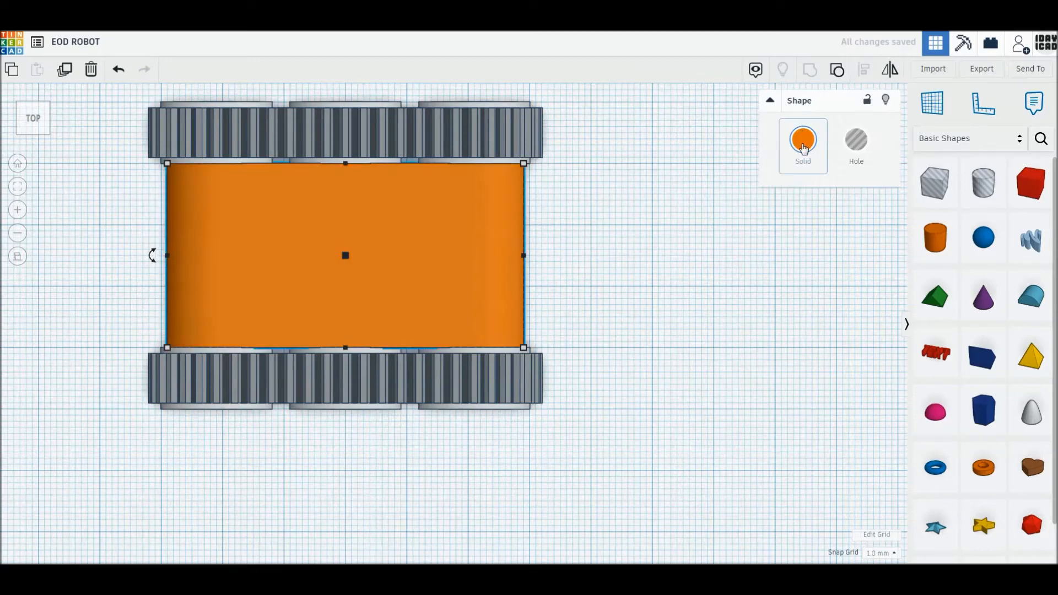
pyautogui.click(805, 149)
pyautogui.click(1012, 226)
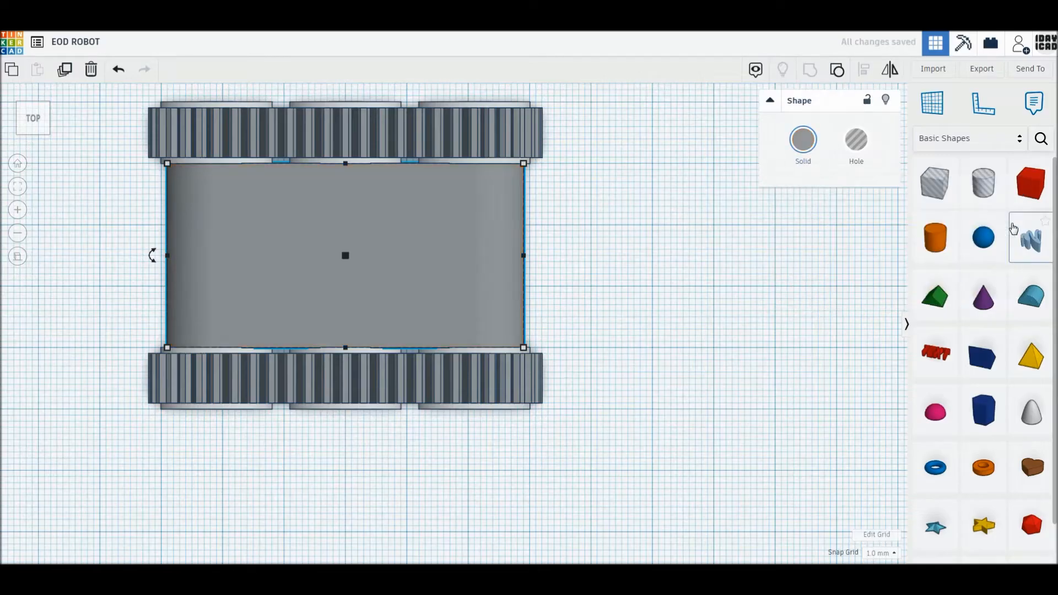
pyautogui.click(681, 310)
# Recolour the body between the tracks a lighter grey.
pyautogui.click(47, 133)
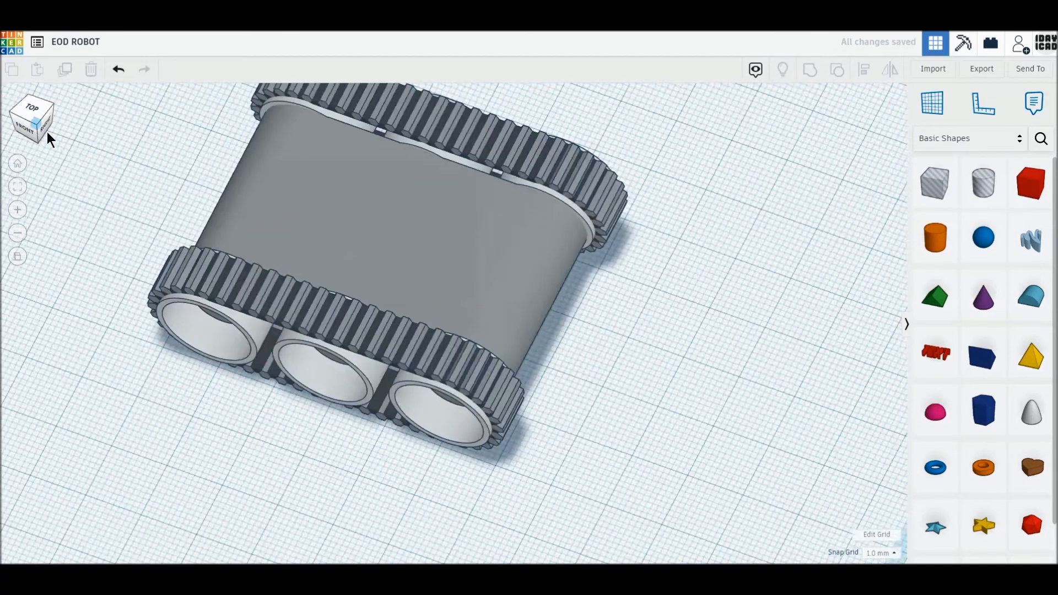
pyautogui.click(421, 272)
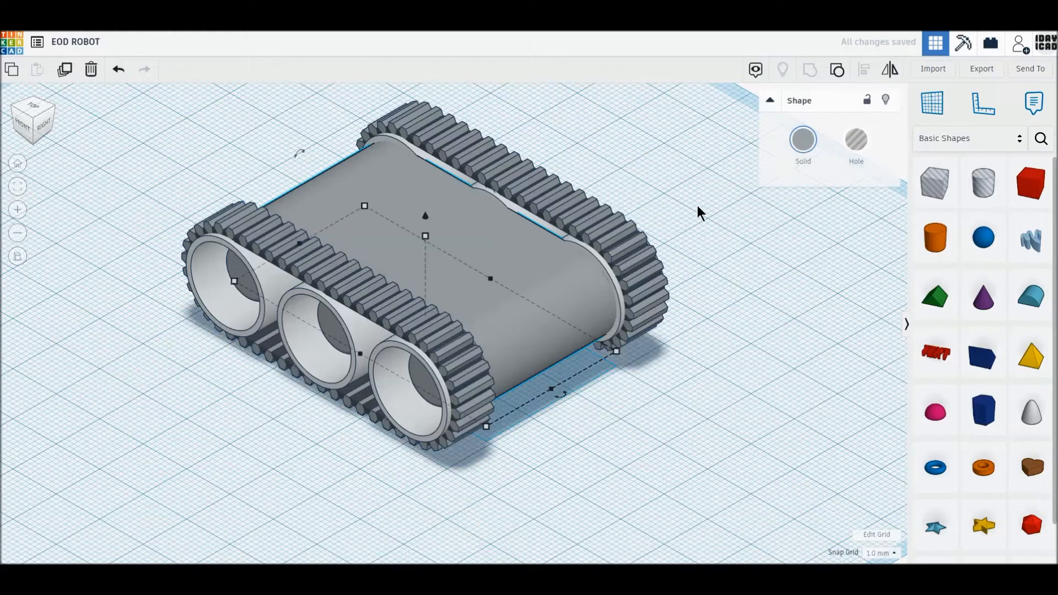
pyautogui.click(803, 144)
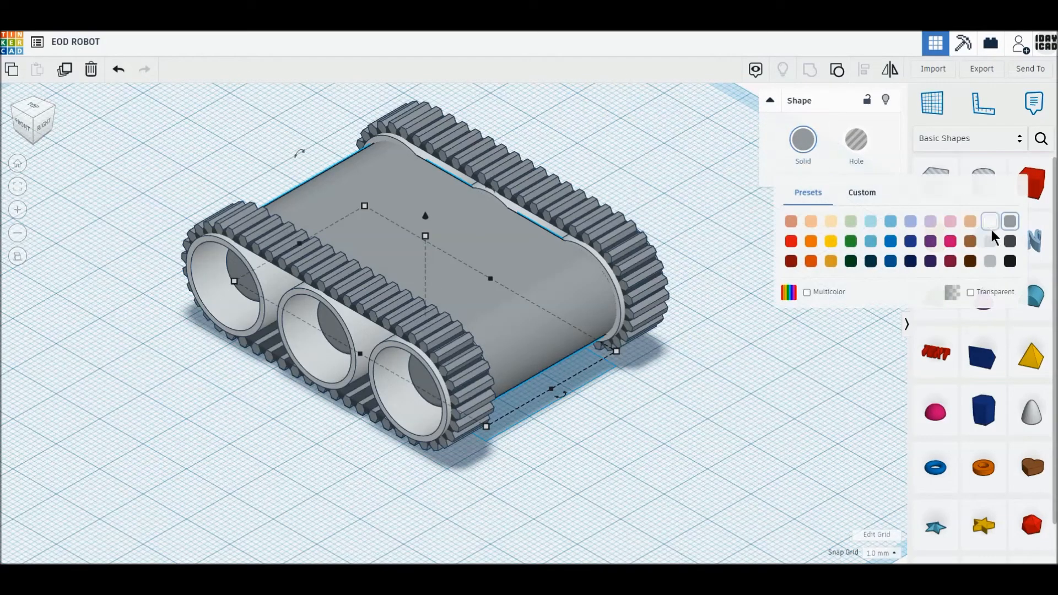
pyautogui.click(988, 260)
pyautogui.click(779, 366)
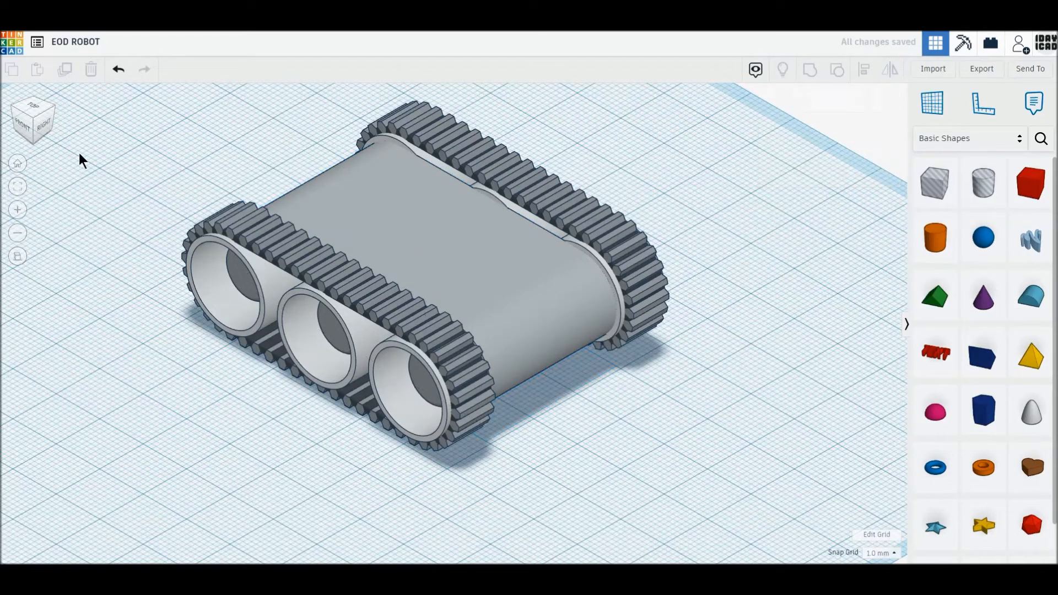
# Place a cylinder on the workplane beside the chassis and set its base to 10 by 10 mm.
pyautogui.click(23, 124)
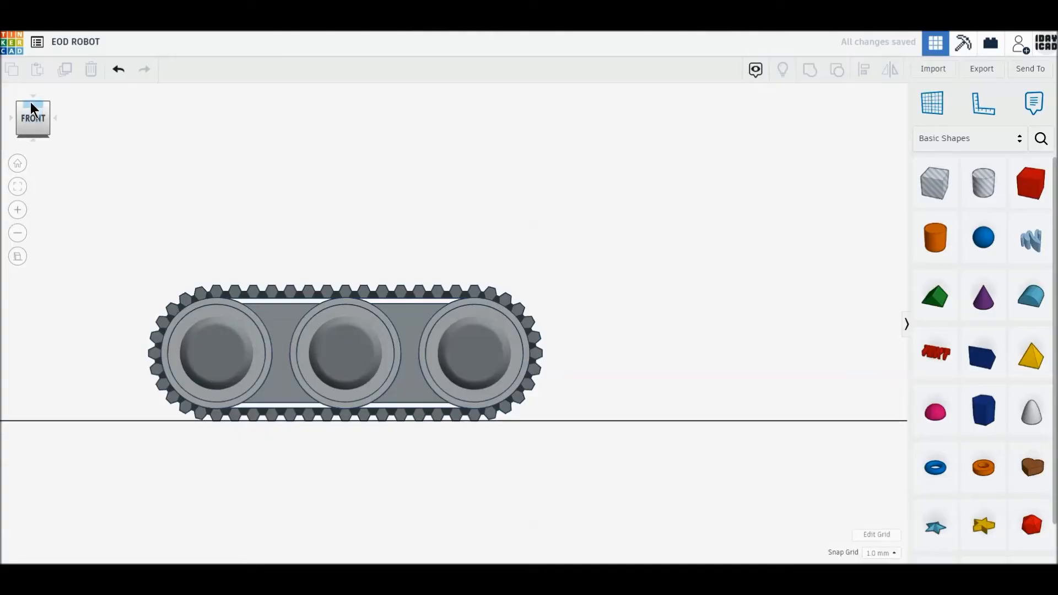
pyautogui.click(30, 101)
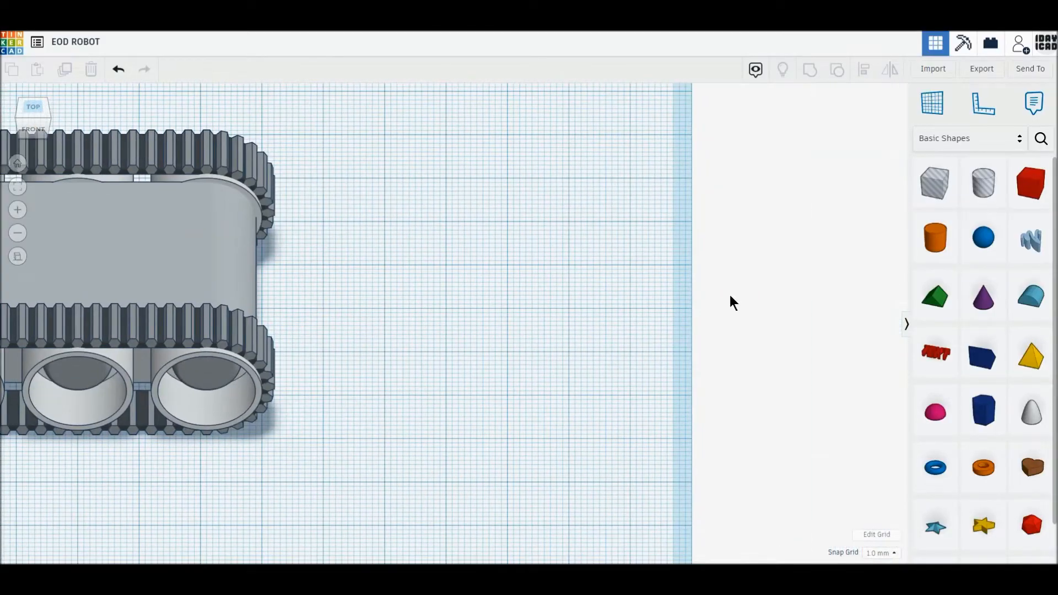
pyautogui.moveTo(936, 237); pyautogui.dragTo(501, 366)
pyautogui.click(487, 404)
pyautogui.write('10')
pyautogui.press('Return')
pyautogui.click(531, 334)
pyautogui.write('10')
pyautogui.press('Return')
# Give the cylinder 64 sides, a bevel of 2.5 and 1 segment, and set its height to 10 mm.
pyautogui.moveTo(817, 203); pyautogui.dragTo(878, 208)
pyautogui.moveTo(810, 225); pyautogui.dragTo(863, 224)
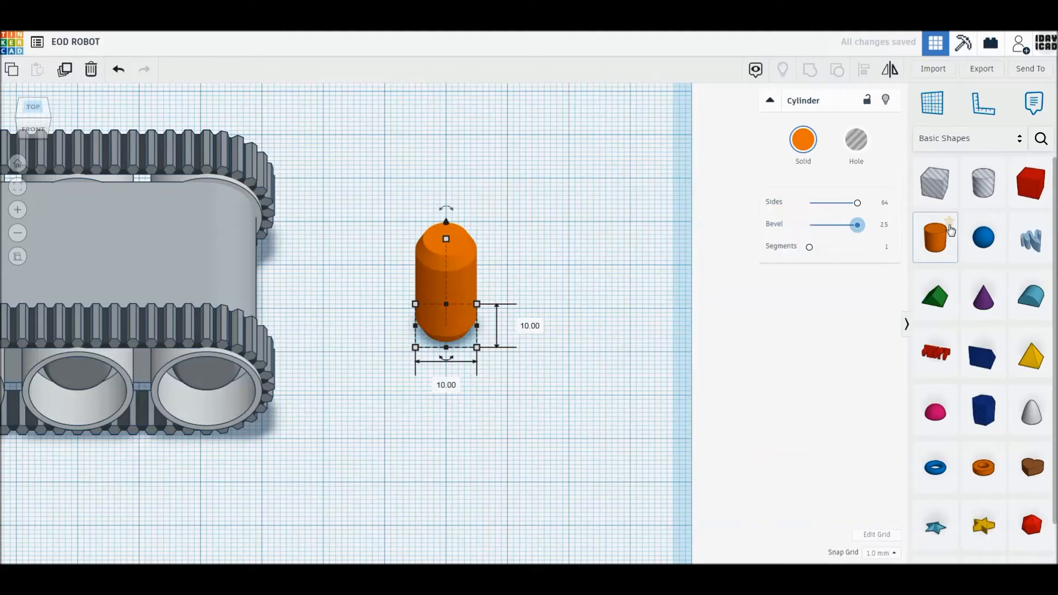
pyautogui.moveTo(810, 247); pyautogui.dragTo(776, 244)
pyautogui.click(505, 287)
pyautogui.write('10')
pyautogui.press('Return')
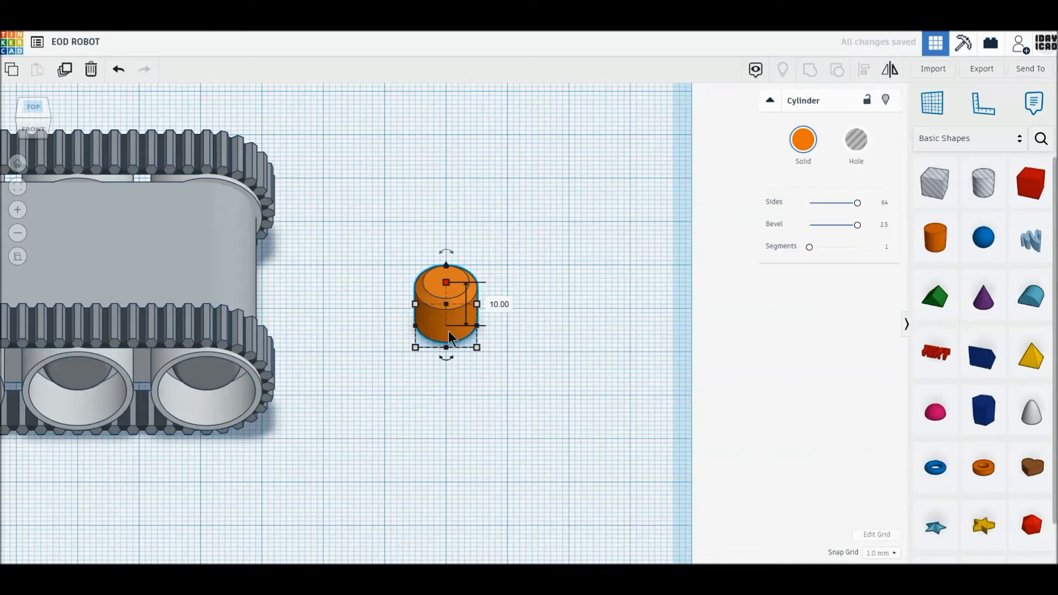
# Duplicate the 10 mm base cylinder, shrink the copy to 6 by 6 mm and stretch it to 30 mm tall.
pyautogui.moveTo(445, 332); pyautogui.dragTo(405, 337)
pyautogui.click(64, 76)
pyautogui.moveTo(385, 308); pyautogui.dragTo(406, 325)
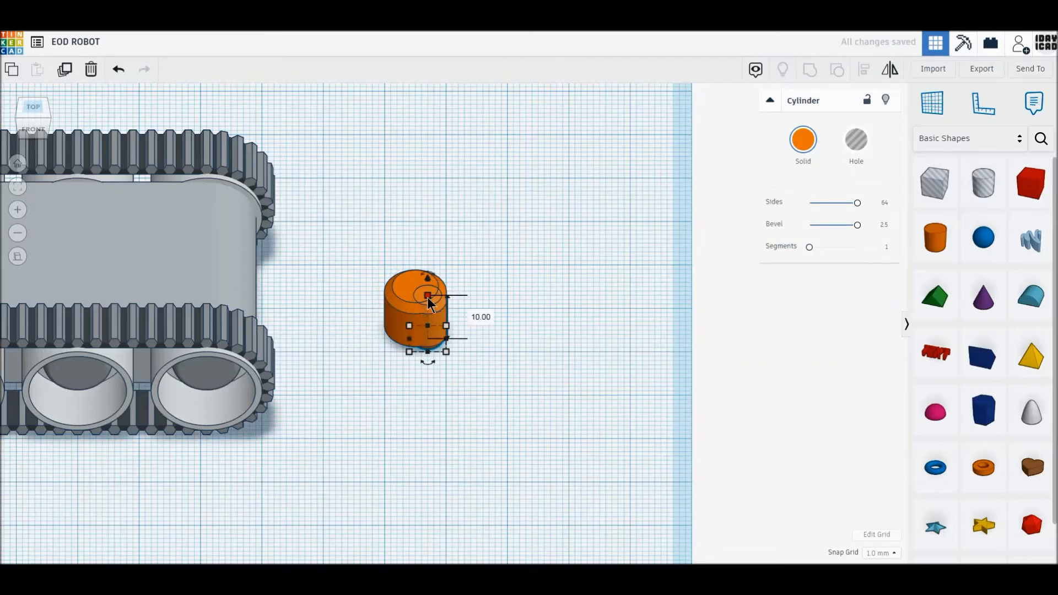
pyautogui.moveTo(428, 297); pyautogui.dragTo(428, 208)
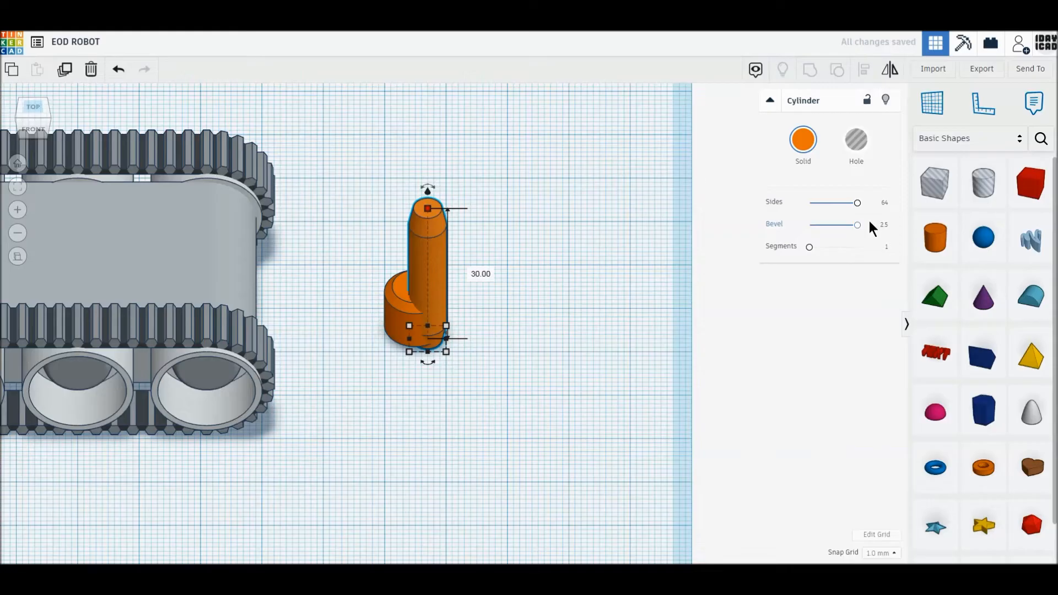
# Set the tall cylinder's bevel to 0 and centre it on the wider base cylinder.
pyautogui.moveTo(858, 225); pyautogui.dragTo(741, 224)
pyautogui.moveTo(434, 300); pyautogui.dragTo(422, 299)
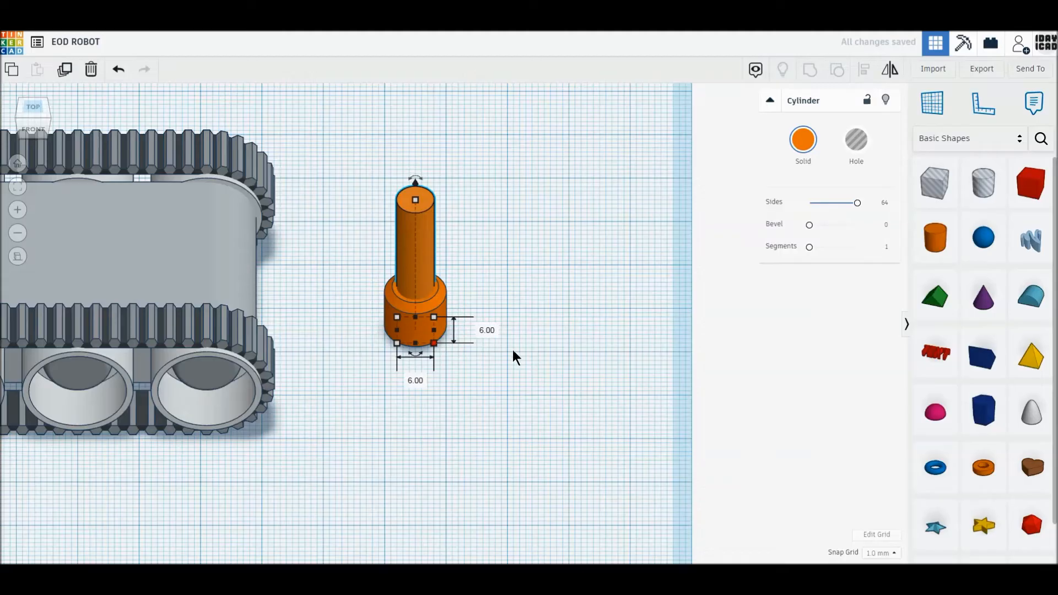
pyautogui.click(432, 300)
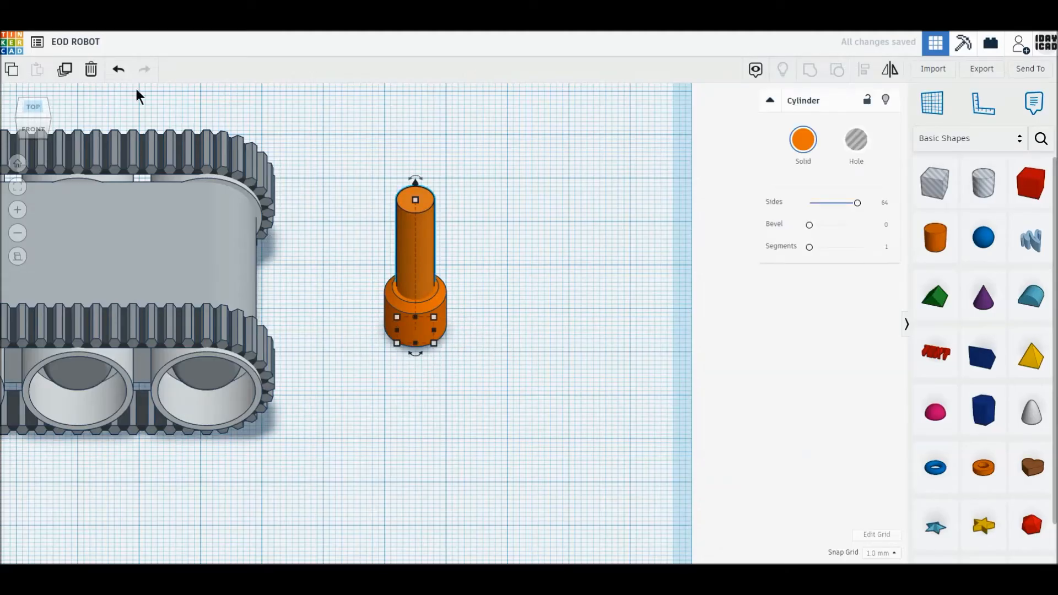
# Duplicate the tall cylinder slightly higher, rotate the copy by 90 degrees to lie across the post, and set its bevel to 2.5.
pyautogui.moveTo(416, 183); pyautogui.dragTo(418, 161)
pyautogui.click(46, 110)
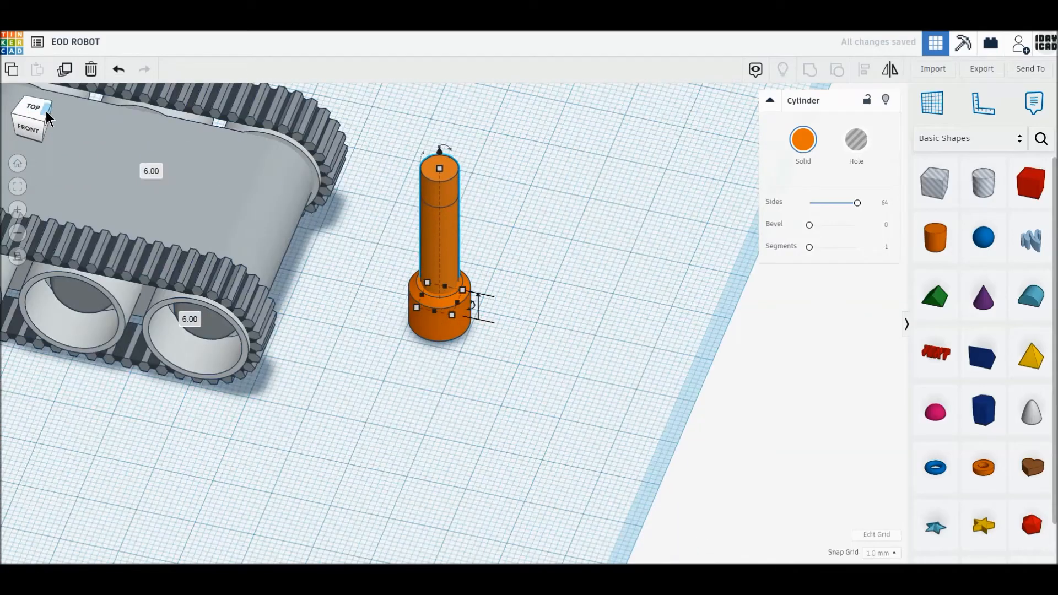
pyautogui.moveTo(532, 179); pyautogui.dragTo(590, 255)
pyautogui.moveTo(810, 225); pyautogui.dragTo(857, 225)
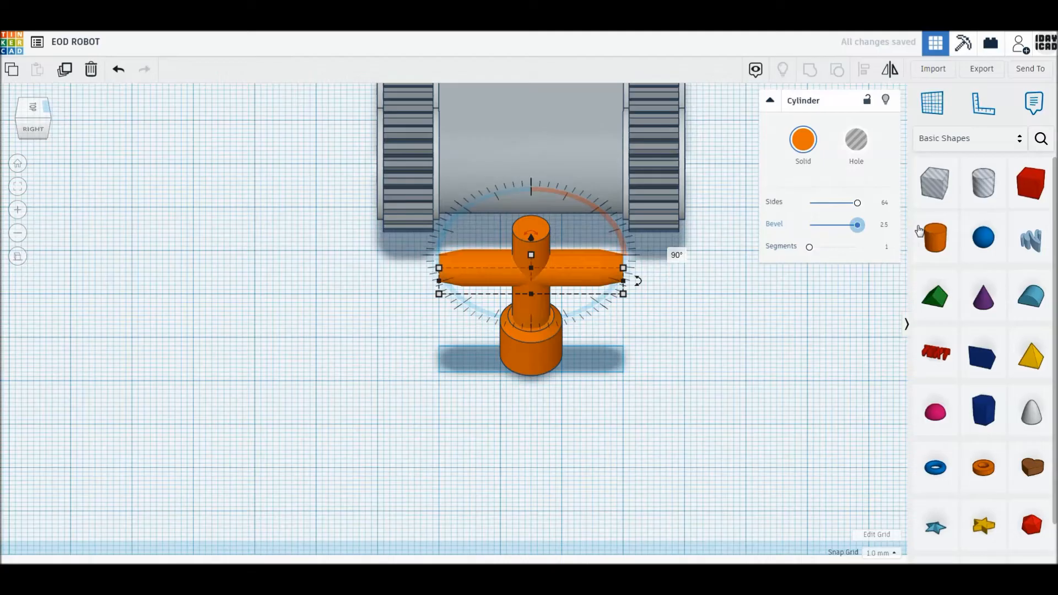
# Resize the crosswise cylinder to 8 mm in length, width and height to make a joint.
pyautogui.moveTo(440, 280)
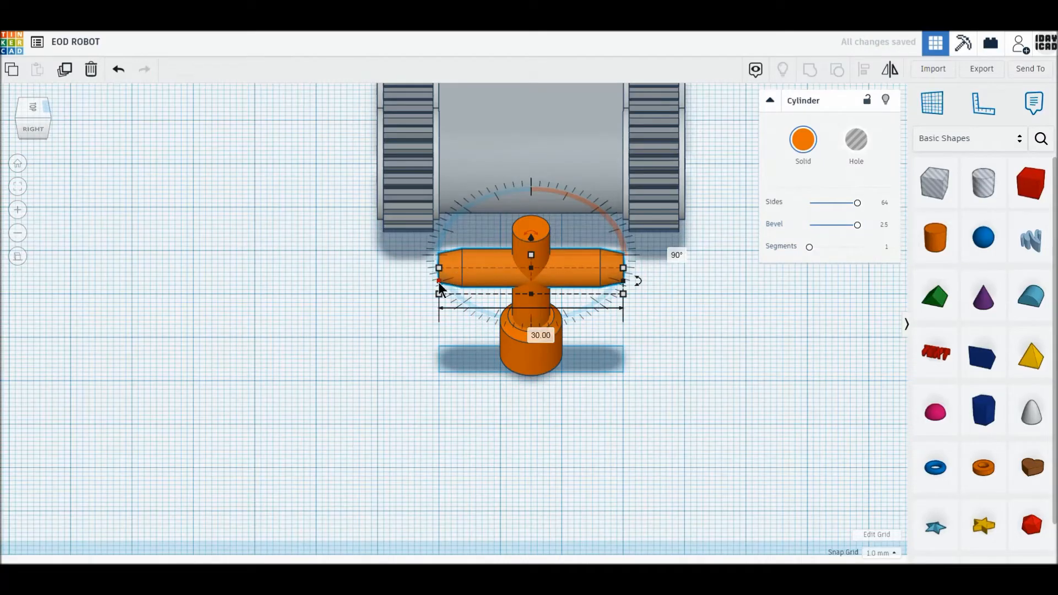
pyautogui.click(530, 330)
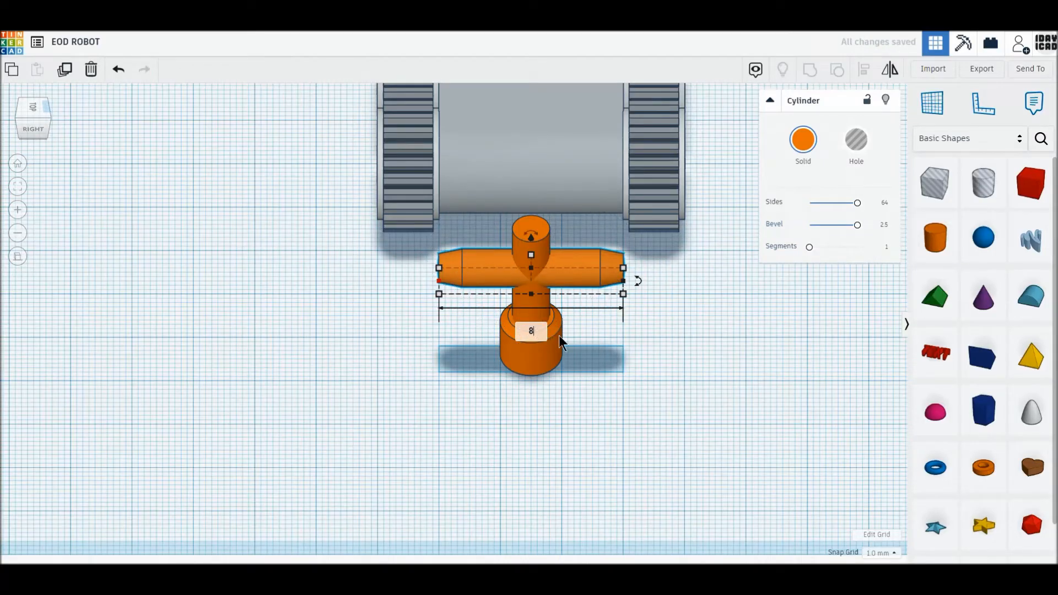
pyautogui.write('8')
pyautogui.press('Return')
pyautogui.moveTo(624, 291)
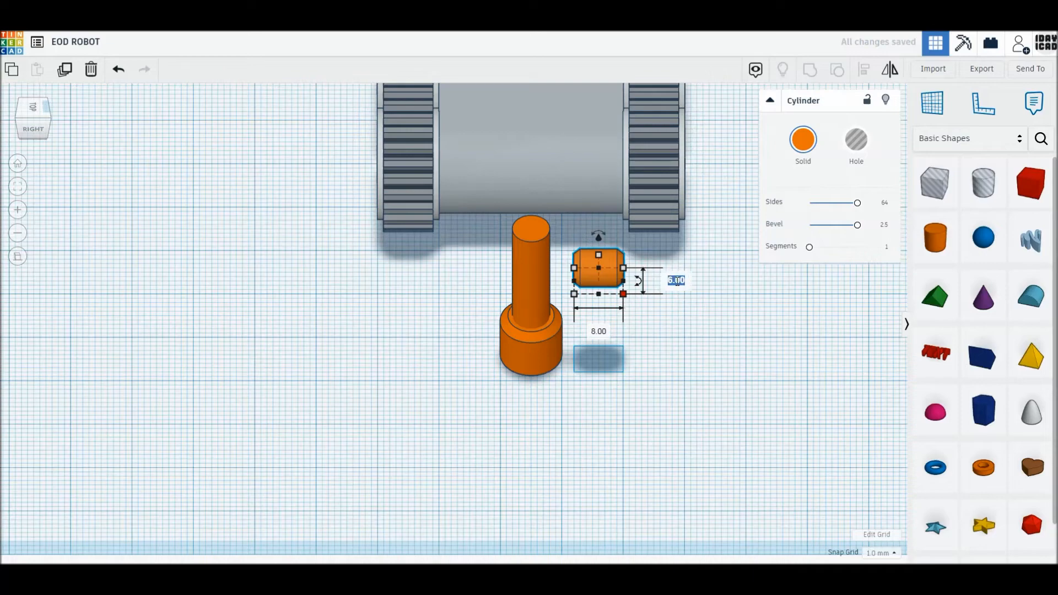
pyautogui.click(678, 281)
pyautogui.write('8')
pyautogui.press('Return')
pyautogui.moveTo(600, 258)
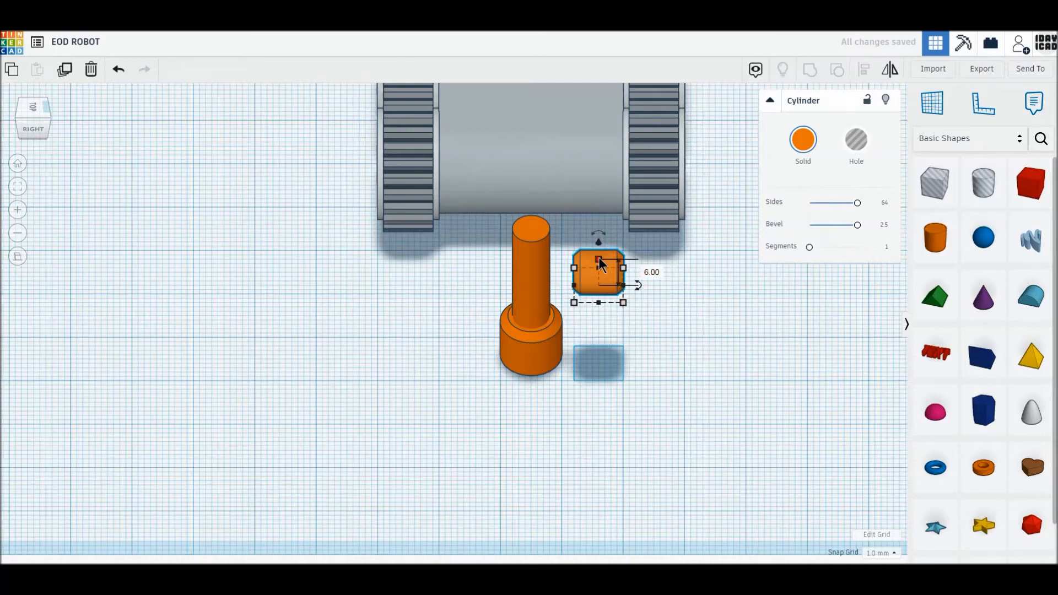
pyautogui.click(649, 273)
pyautogui.write('8')
pyautogui.press('Return')
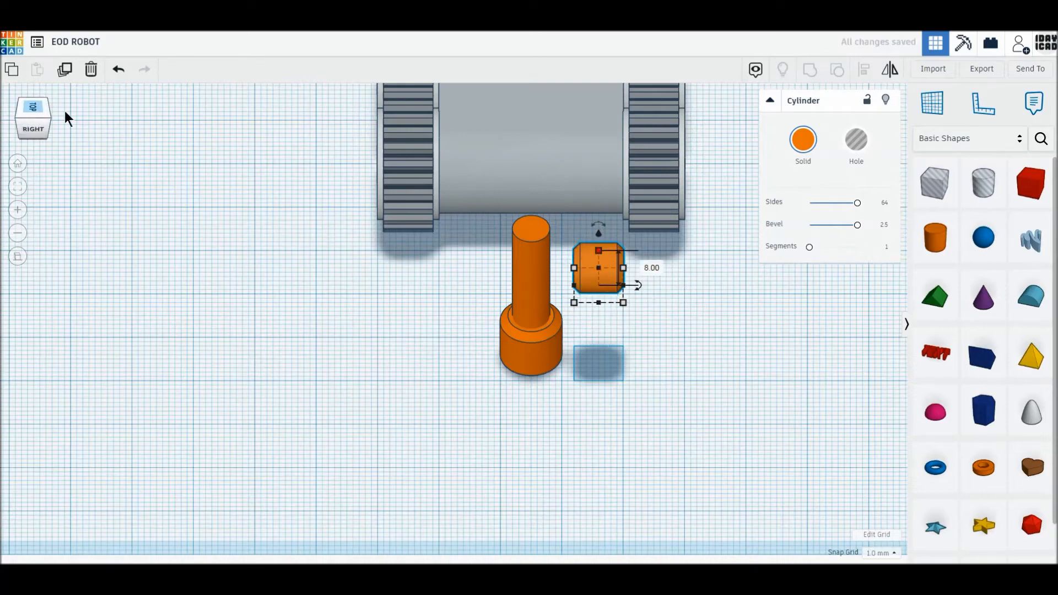
# Centre the 8 mm joint cylinder over the post and raise it to 26 mm above the workplane.
pyautogui.click(35, 106)
pyautogui.click(555, 318)
pyautogui.moveTo(605, 310); pyautogui.dragTo(540, 304)
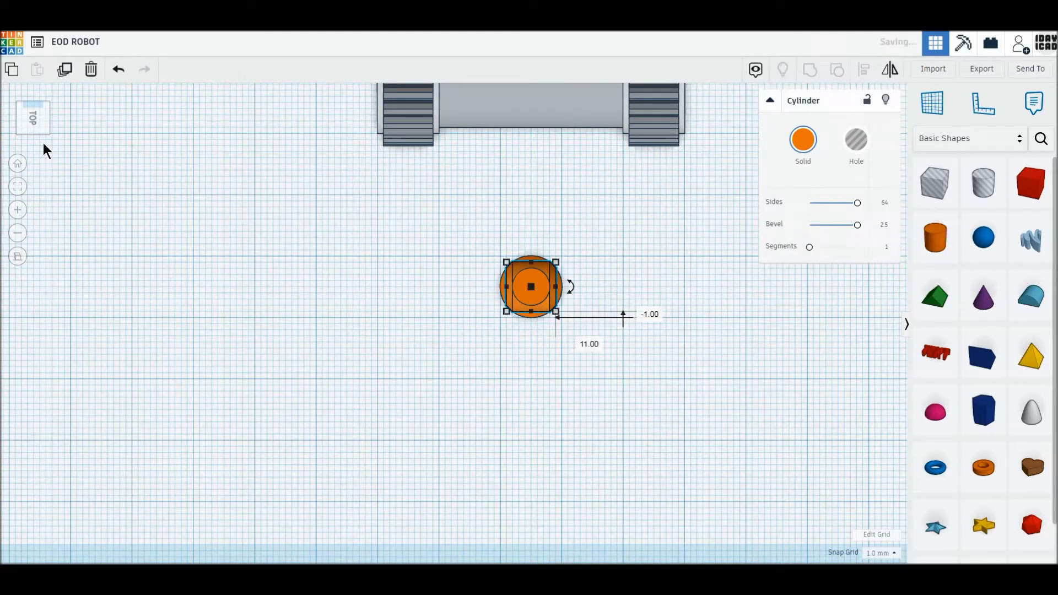
pyautogui.click(17, 121)
pyautogui.moveTo(417, 209); pyautogui.dragTo(416, 167)
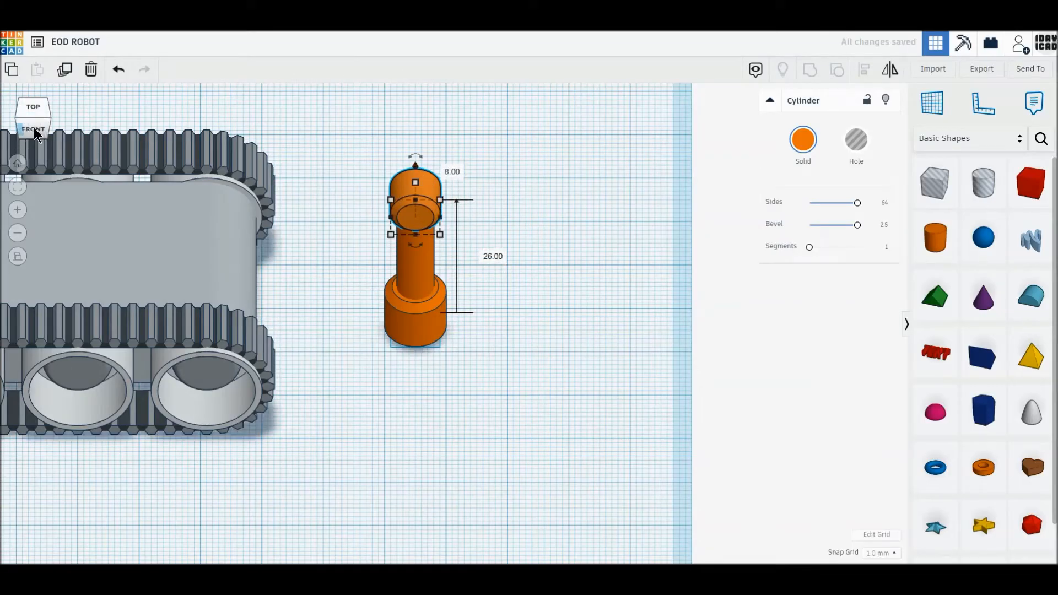
# Duplicate the post and its joint, lay the copy horizontally from the top joint, and repeat it 30 mm further out as a second segment.
pyautogui.click(34, 131)
pyautogui.moveTo(485, 313); pyautogui.dragTo(378, 231)
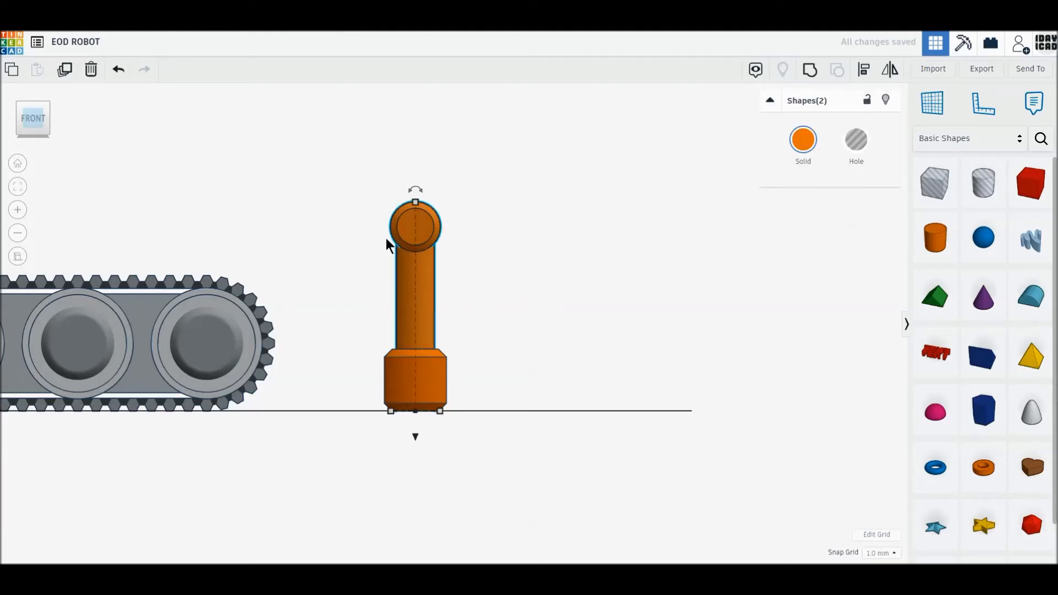
pyautogui.click(65, 70)
pyautogui.moveTo(418, 194)
pyautogui.moveTo(418, 194); pyautogui.dragTo(499, 296)
pyautogui.moveTo(382, 299); pyautogui.dragTo(454, 308)
pyautogui.moveTo(519, 357); pyautogui.dragTo(516, 279)
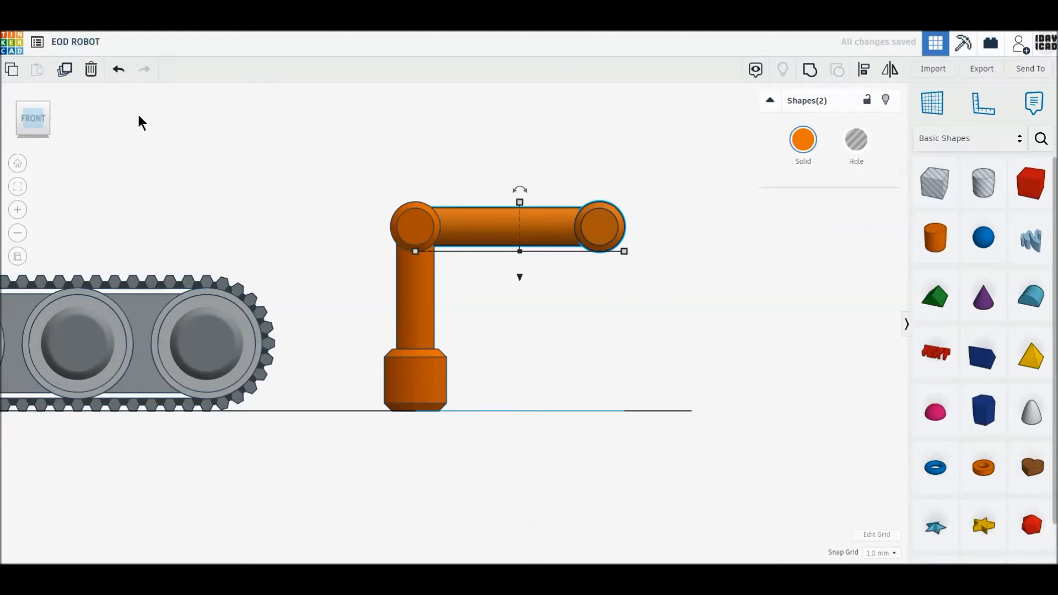
pyautogui.moveTo(472, 238); pyautogui.dragTo(658, 237)
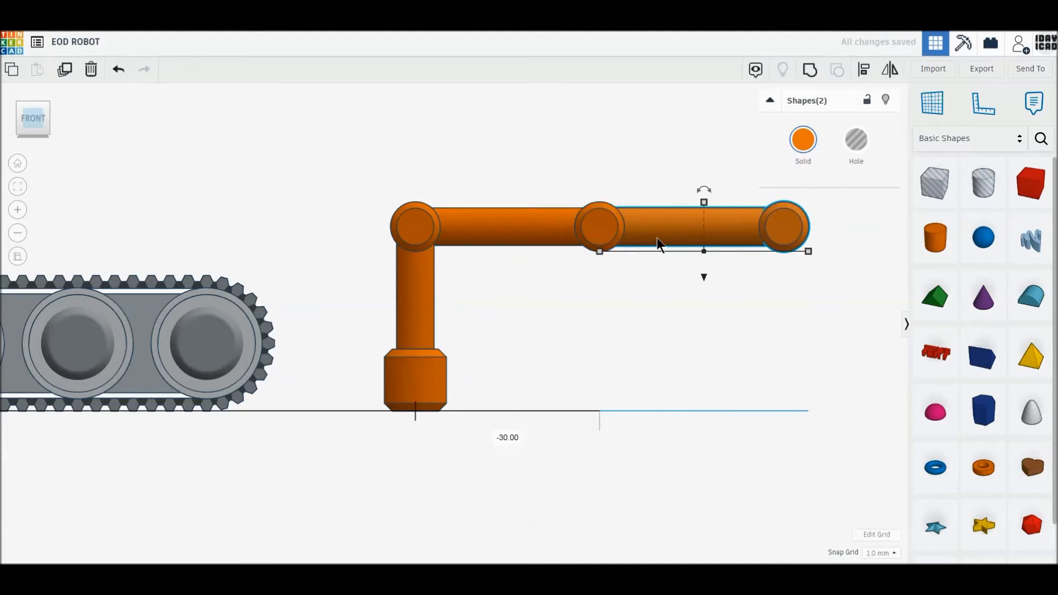
pyautogui.click(643, 265)
pyautogui.moveTo(815, 283); pyautogui.dragTo(536, 178)
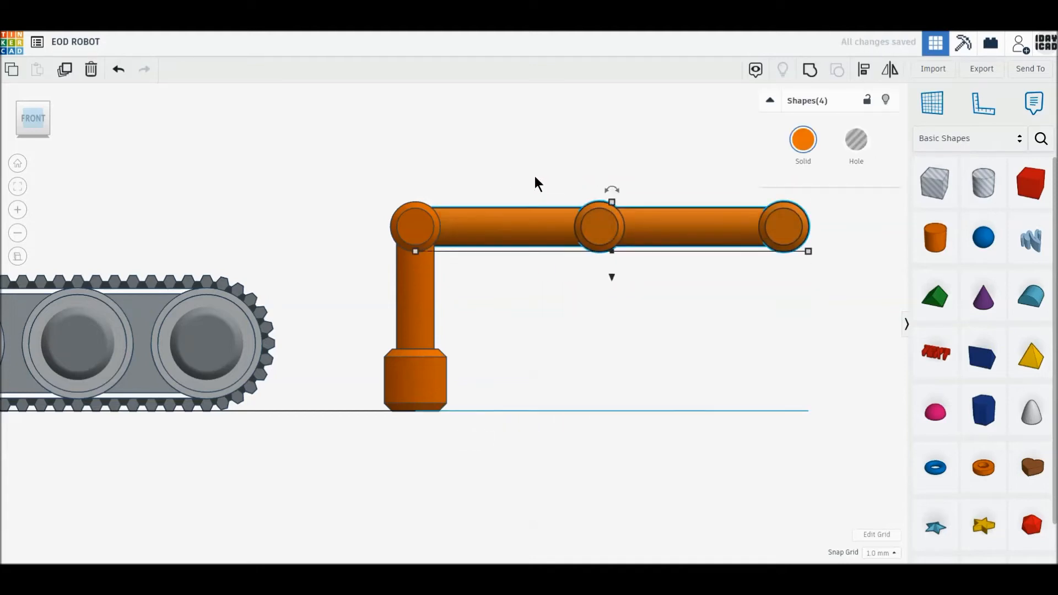
pyautogui.moveTo(483, 175); pyautogui.dragTo(429, 213, button='middle')
pyautogui.moveTo(558, 229); pyautogui.dragTo(522, 243)
pyautogui.hotkey('ctrl', 'z')
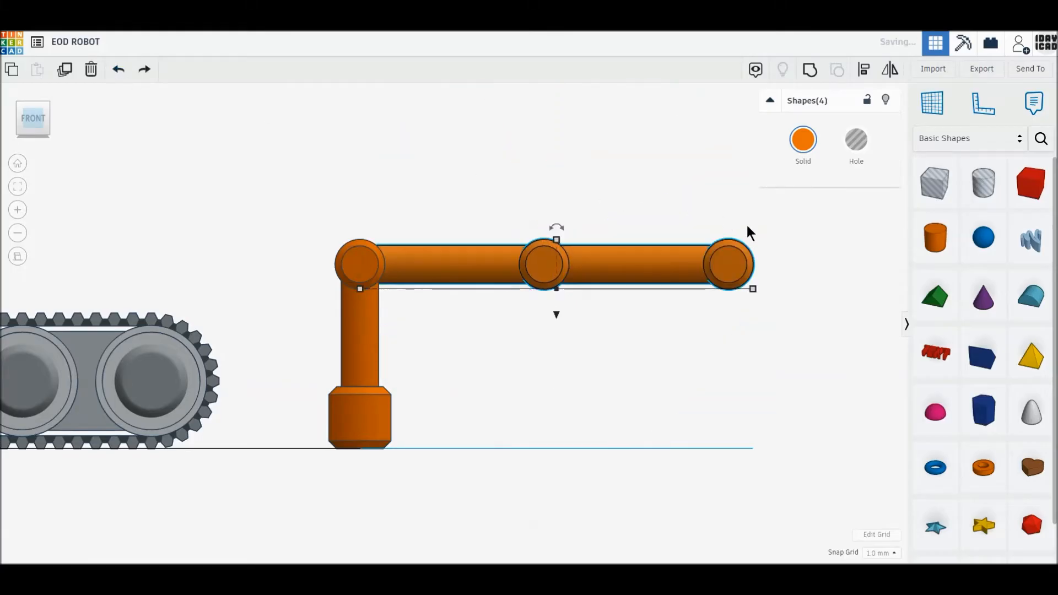
# Tilt both arm segments and their three joints upward together, then realign the lowest joint with the post, raised to 25 mm.
pyautogui.moveTo(769, 250); pyautogui.dragTo(342, 187)
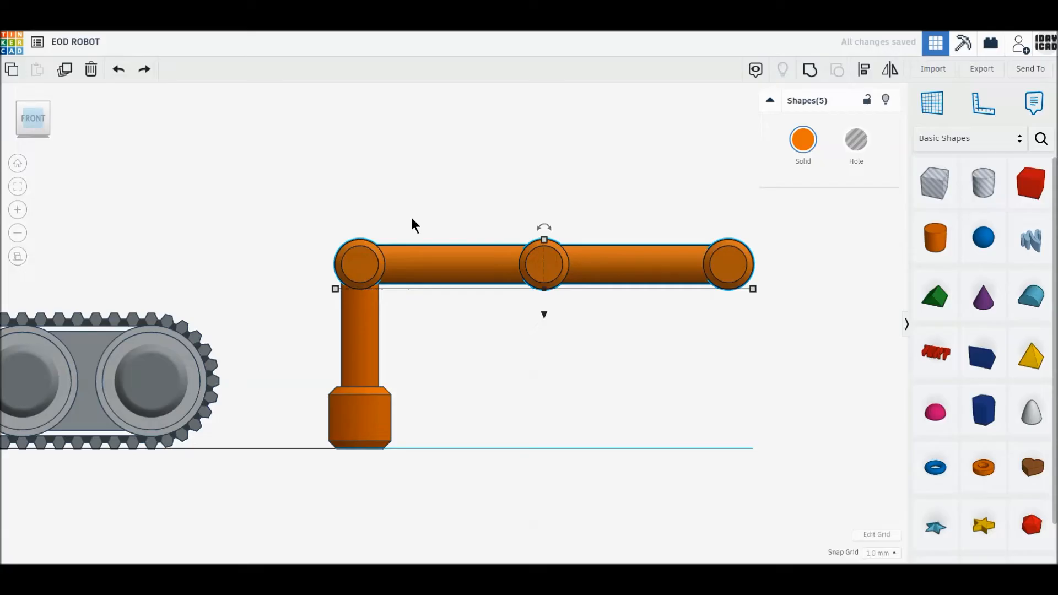
pyautogui.moveTo(544, 227); pyautogui.dragTo(531, 236)
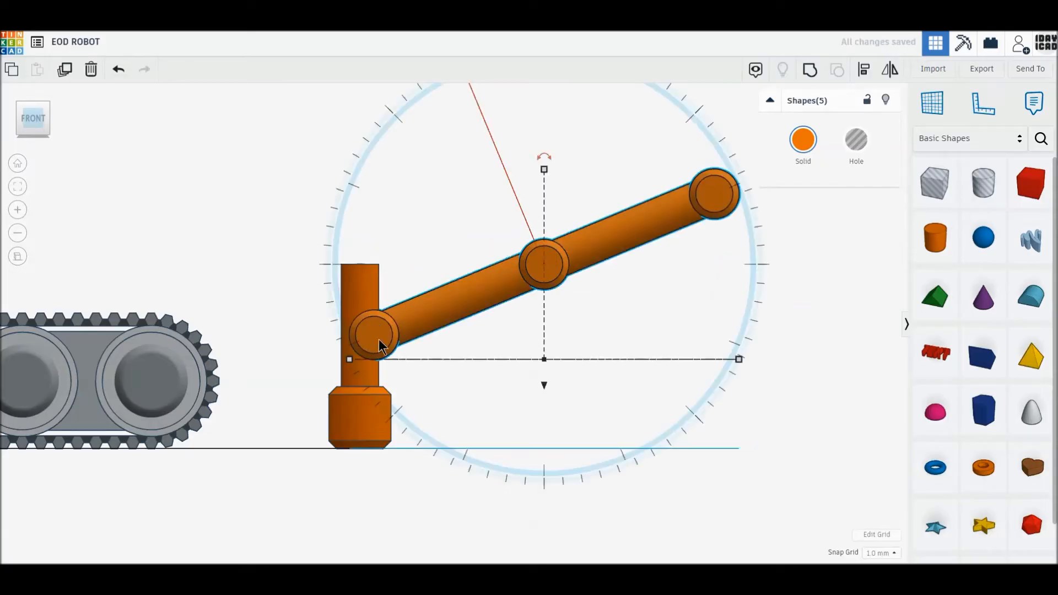
pyautogui.moveTo(366, 336); pyautogui.dragTo(359, 337)
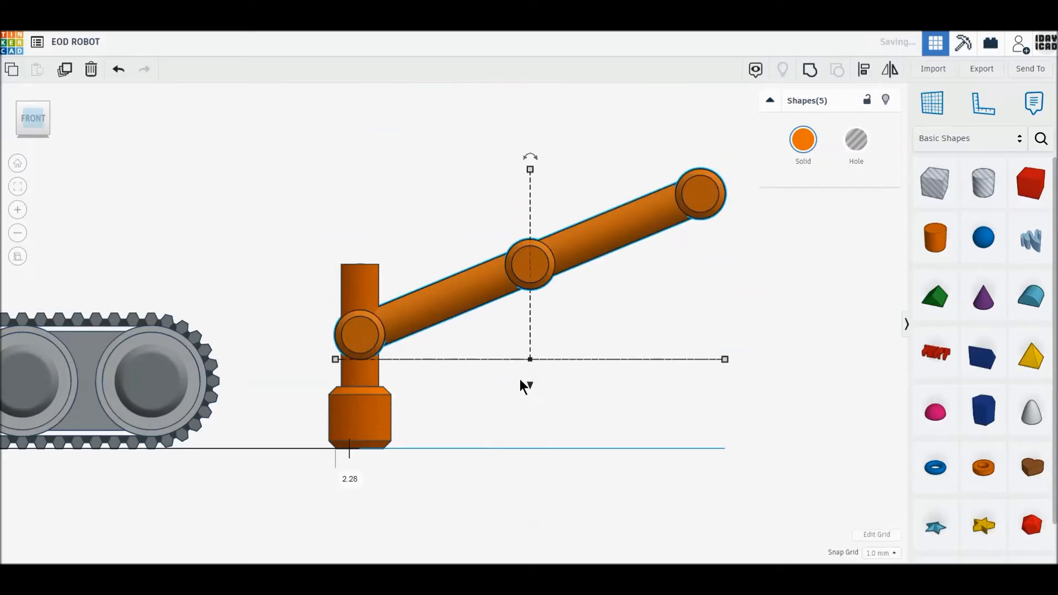
pyautogui.moveTo(531, 384); pyautogui.dragTo(529, 319)
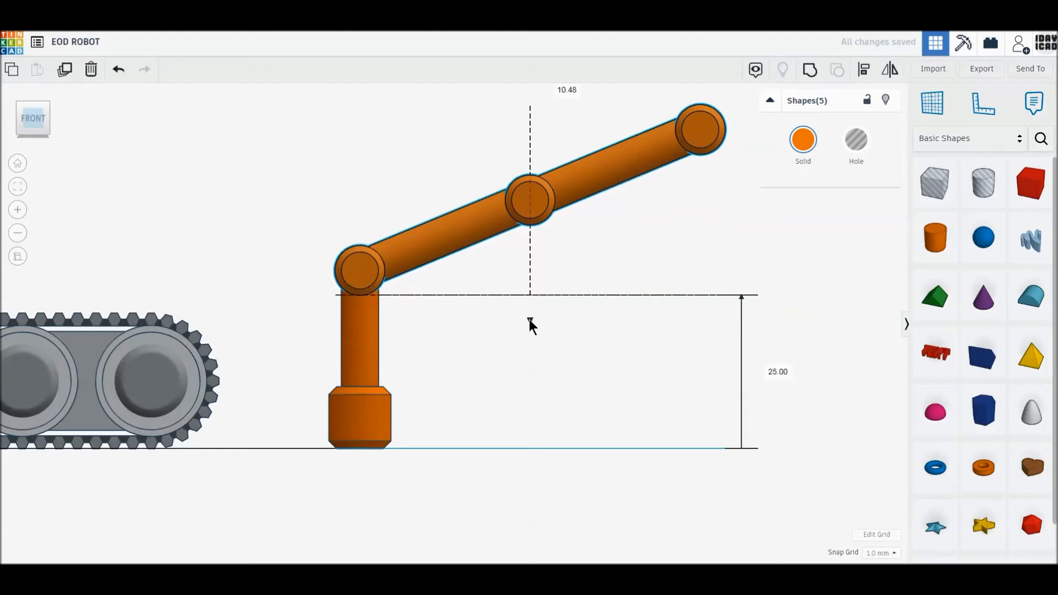
# Reselect the five tilted arm parts and raise them slightly so the lowest joint sits on top of the post.
pyautogui.click(337, 351)
pyautogui.click(351, 352)
pyautogui.click(711, 199)
pyautogui.moveTo(330, 96); pyautogui.dragTo(722, 250)
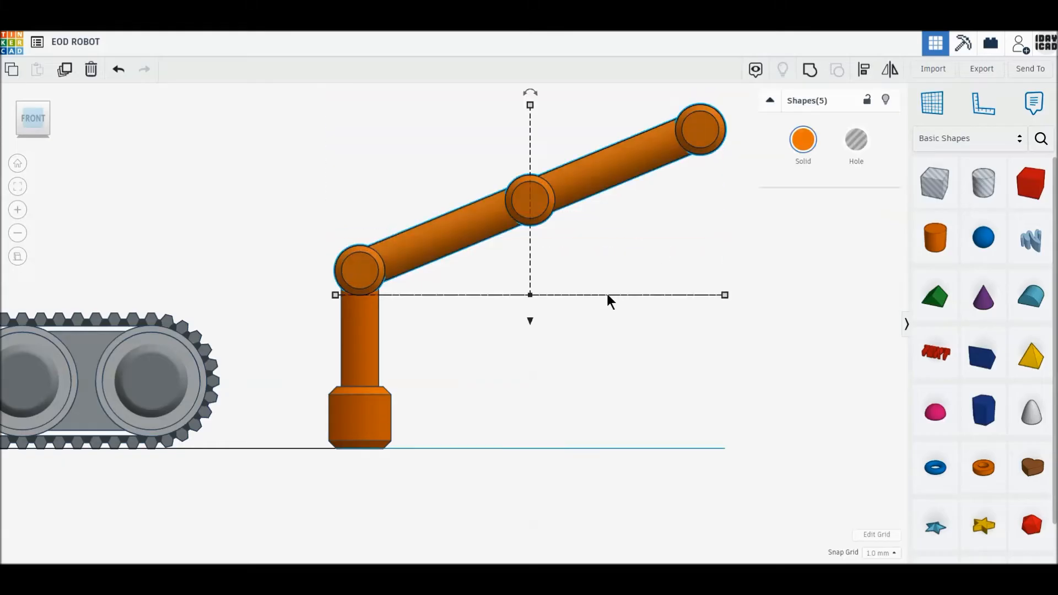
pyautogui.moveTo(530, 319); pyautogui.dragTo(531, 315)
# Rotate the outer arm segment with its two joints by -45 degrees and lower it to 26 mm to meet the inner segment.
pyautogui.click(594, 237)
pyautogui.moveTo(593, 239); pyautogui.dragTo(533, 343, button='middle')
pyautogui.moveTo(714, 315); pyautogui.dragTo(491, 190)
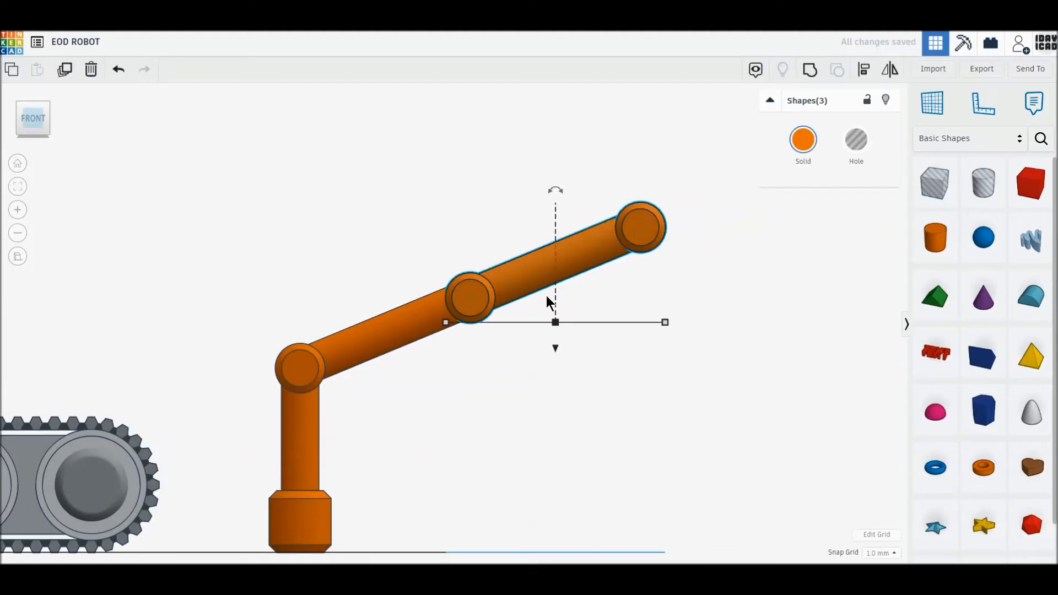
pyautogui.moveTo(556, 191); pyautogui.dragTo(600, 214)
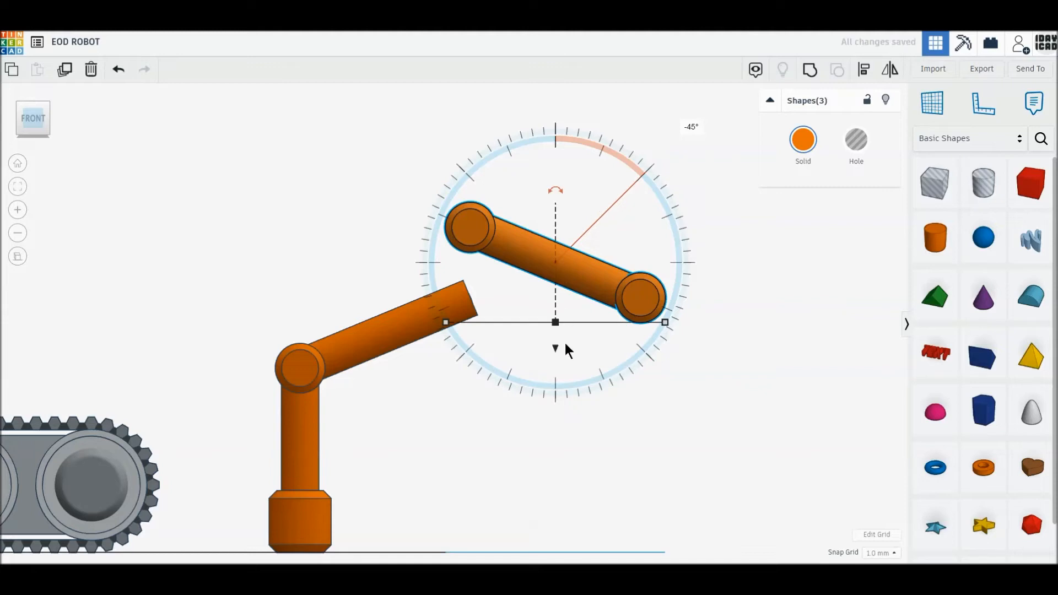
pyautogui.moveTo(555, 348); pyautogui.dragTo(557, 419)
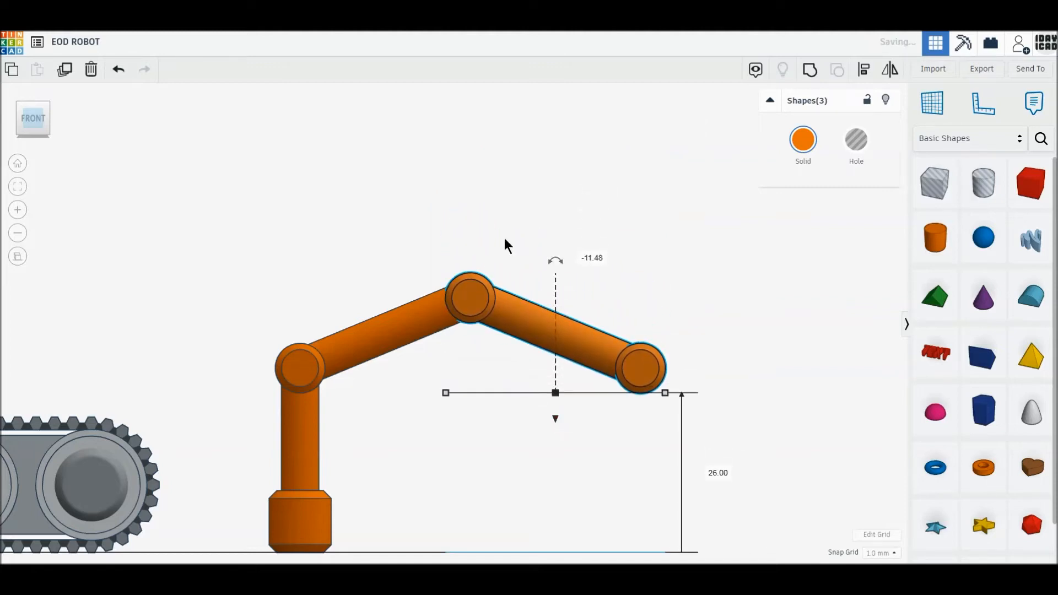
pyautogui.click(509, 225)
pyautogui.scroll(-2, 502, 257)
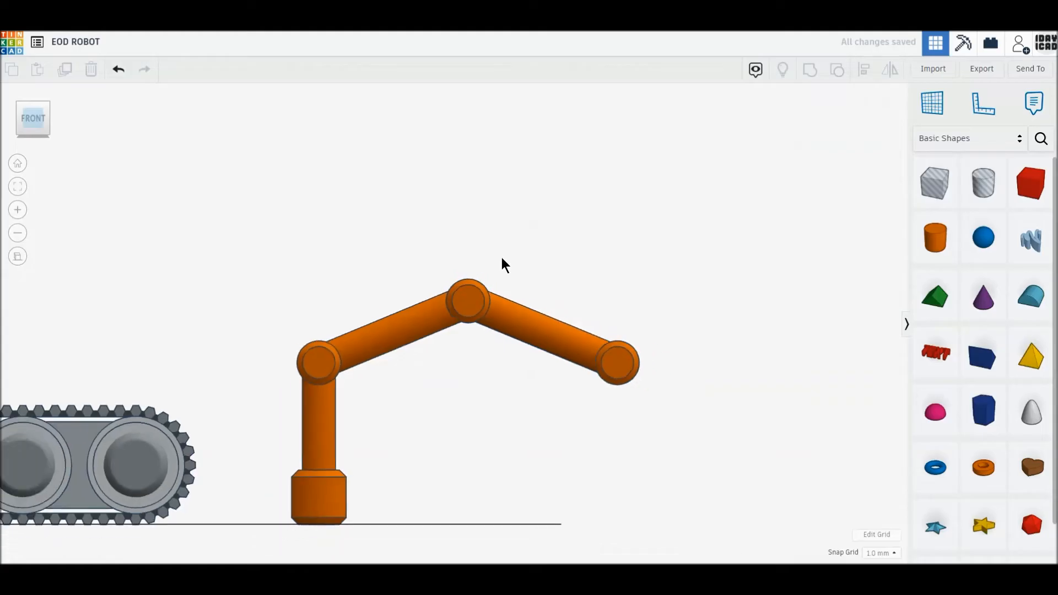
# Add a Round Roof near the arm, rotate it to stand on its half-round face, and set its elevation to 0.
pyautogui.click(33, 106)
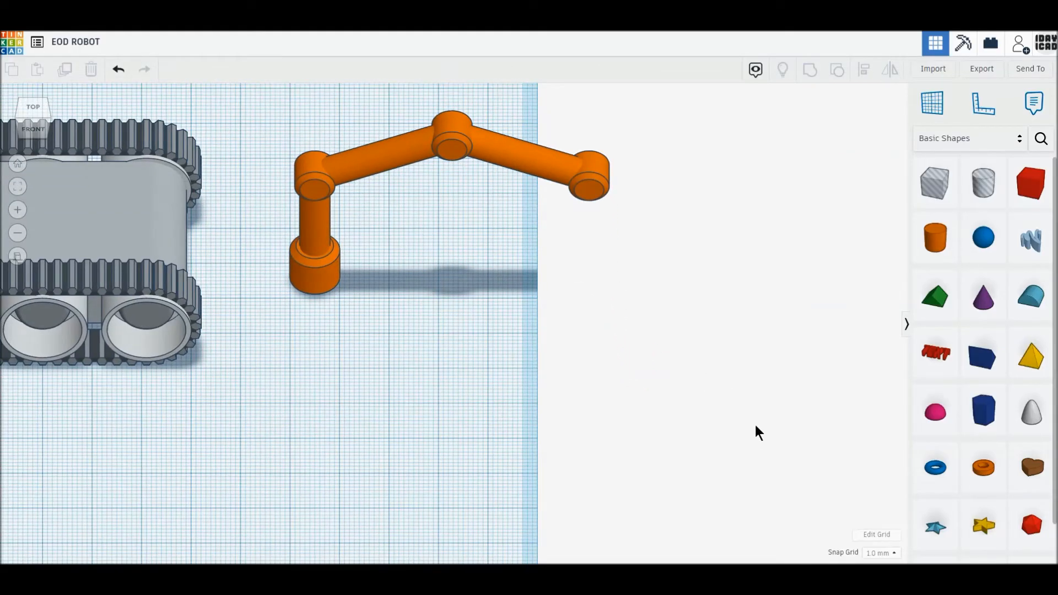
pyautogui.moveTo(1031, 294); pyautogui.dragTo(482, 358)
pyautogui.moveTo(438, 280); pyautogui.dragTo(409, 306)
pyautogui.click(516, 328)
pyautogui.write('0')
pyautogui.press('Return')
# Resize the Round Roof to 8 mm high, 5 mm wide and 10 mm long.
pyautogui.moveTo(438, 288)
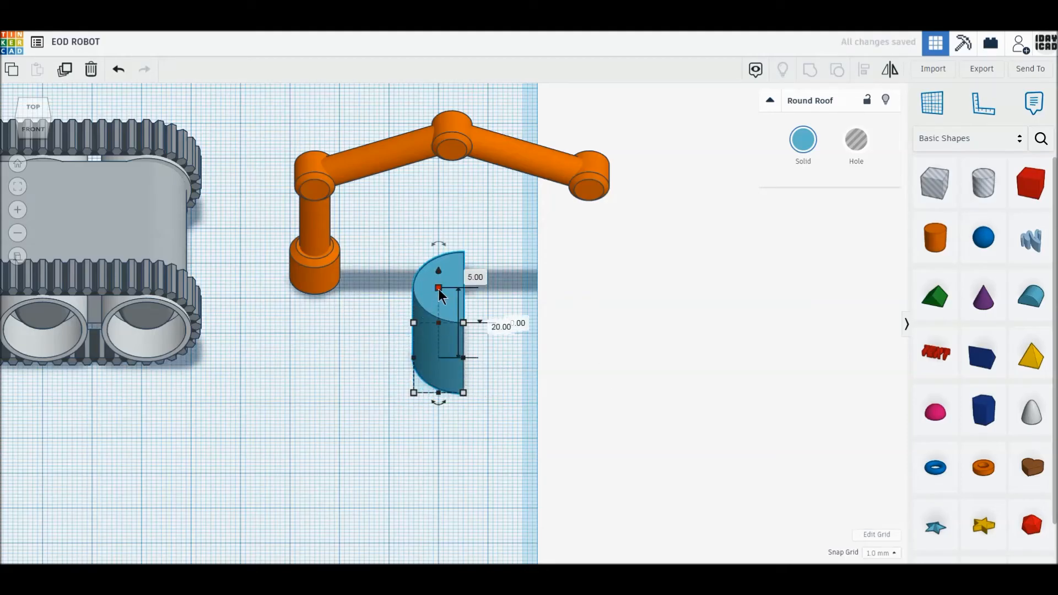
pyautogui.click(485, 323)
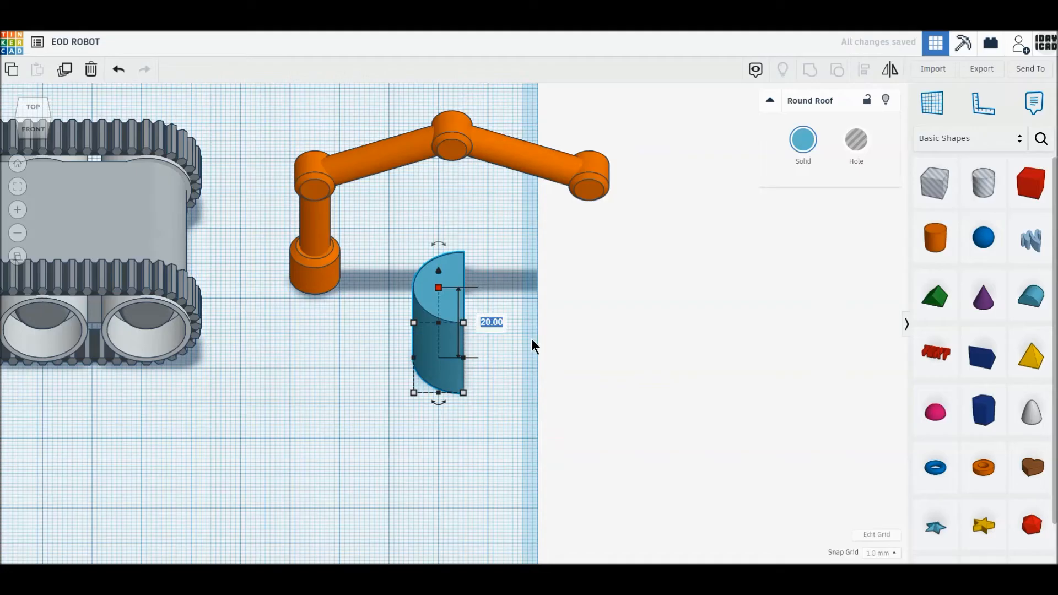
pyautogui.write('8')
pyautogui.press('Return')
pyautogui.click(463, 393)
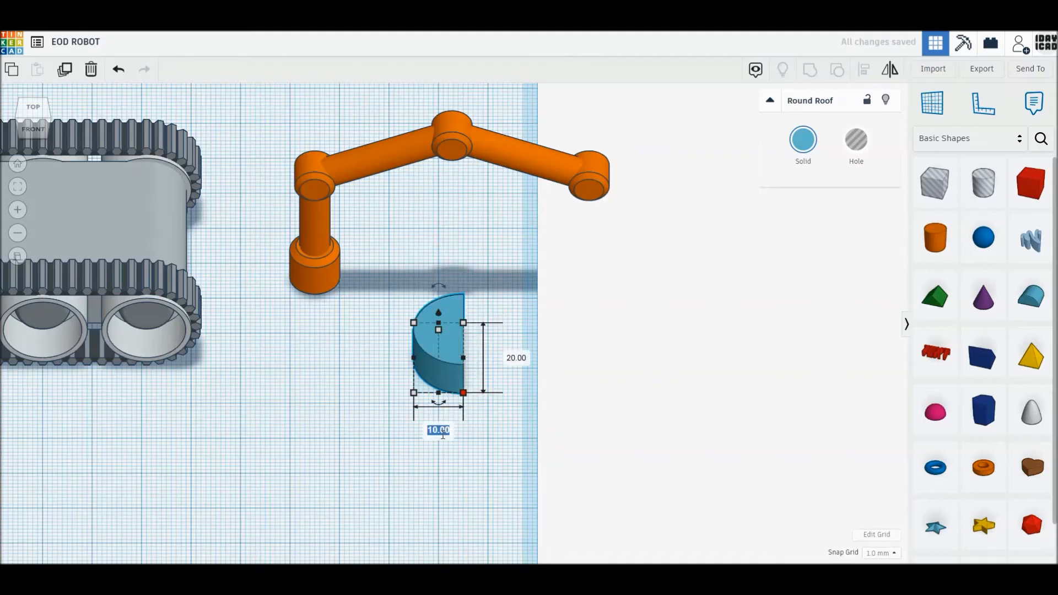
pyautogui.write('5')
pyautogui.press('Return')
pyautogui.click(488, 358)
pyautogui.write('10')
pyautogui.press('Return')
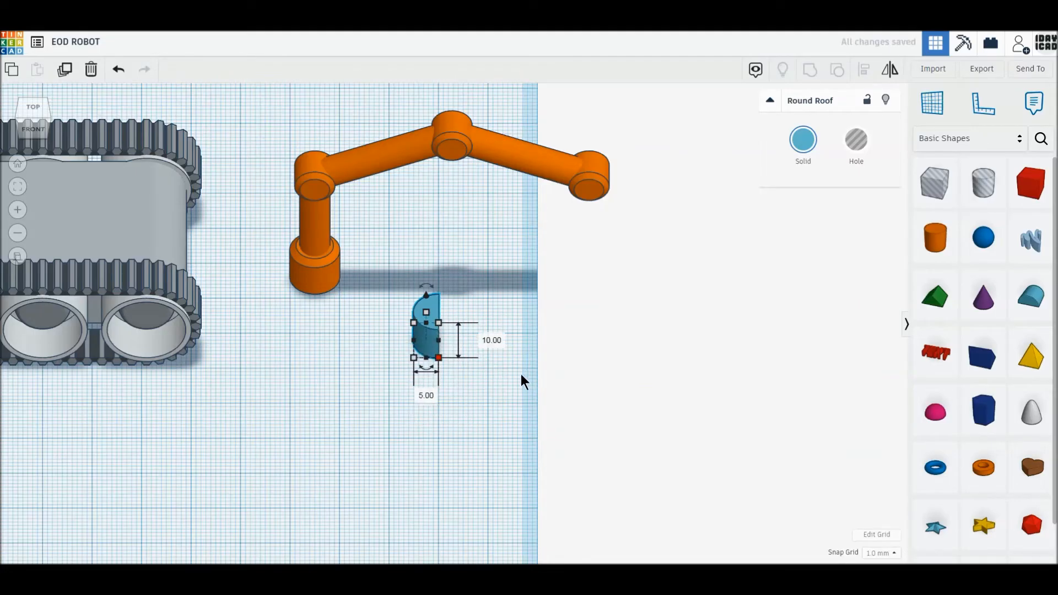
# Add a box beside the half-round piece and size it to 9 by 1 mm and 6 mm high.
pyautogui.click(1030, 185)
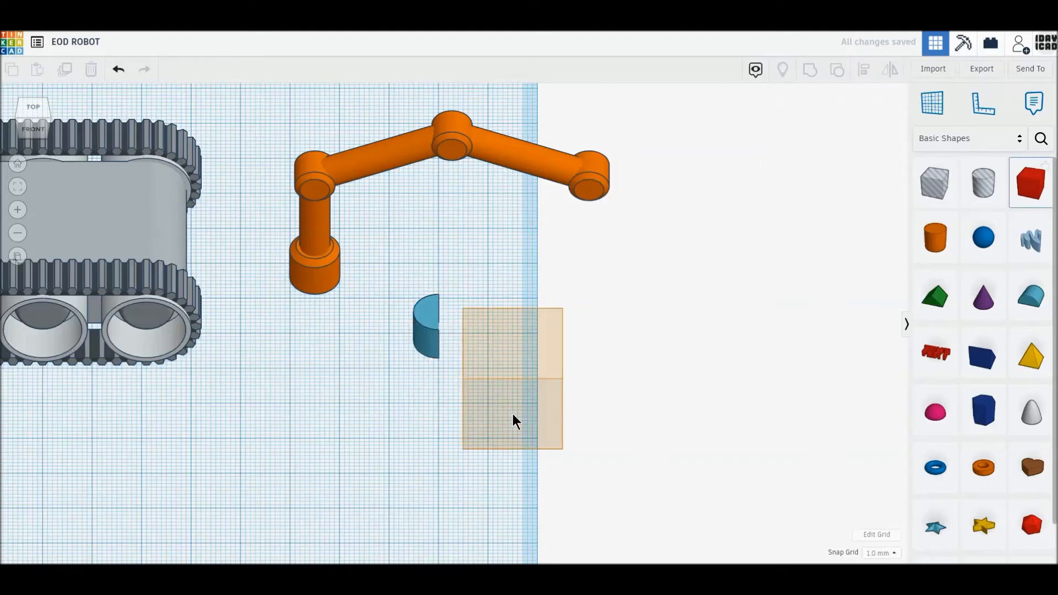
pyautogui.click(513, 417)
pyautogui.moveTo(563, 447); pyautogui.dragTo(507, 381)
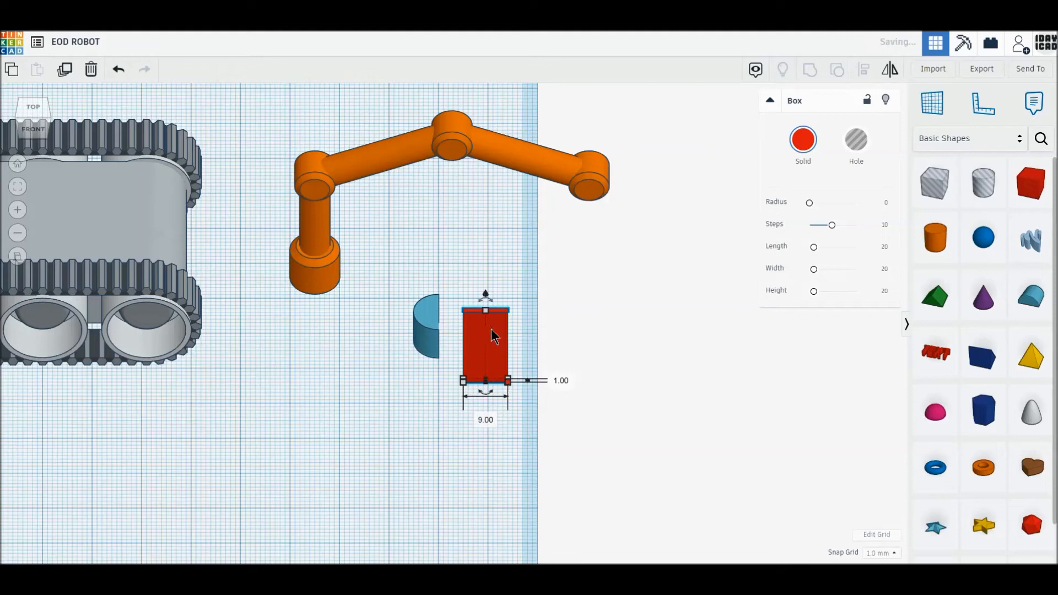
pyautogui.press('Return')
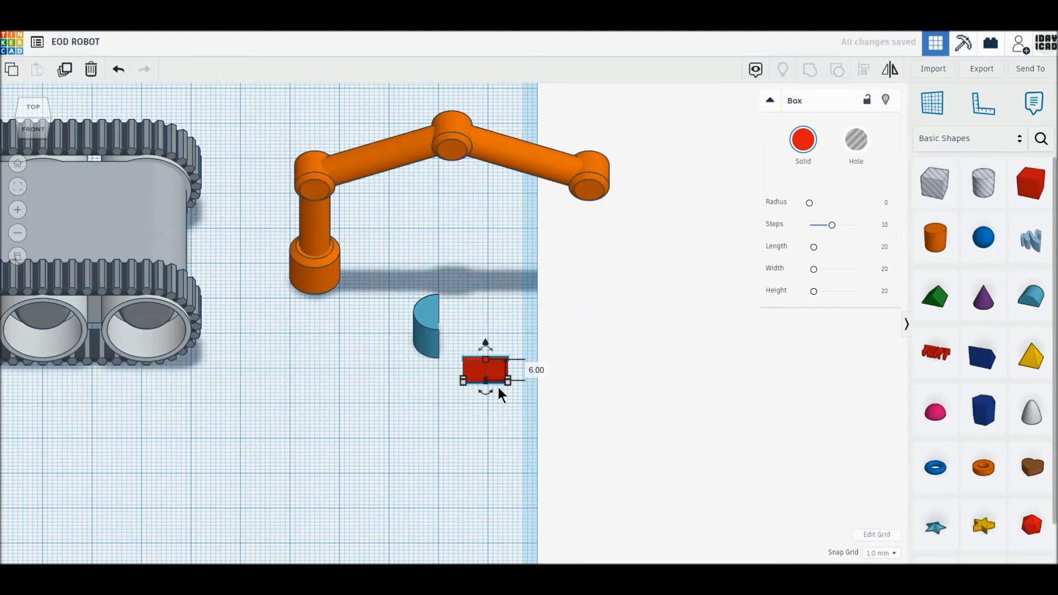
# Place the thin box against the half-round's flat face near one end and duplicate it near the other end to form two gripper fingers.
pyautogui.click(32, 107)
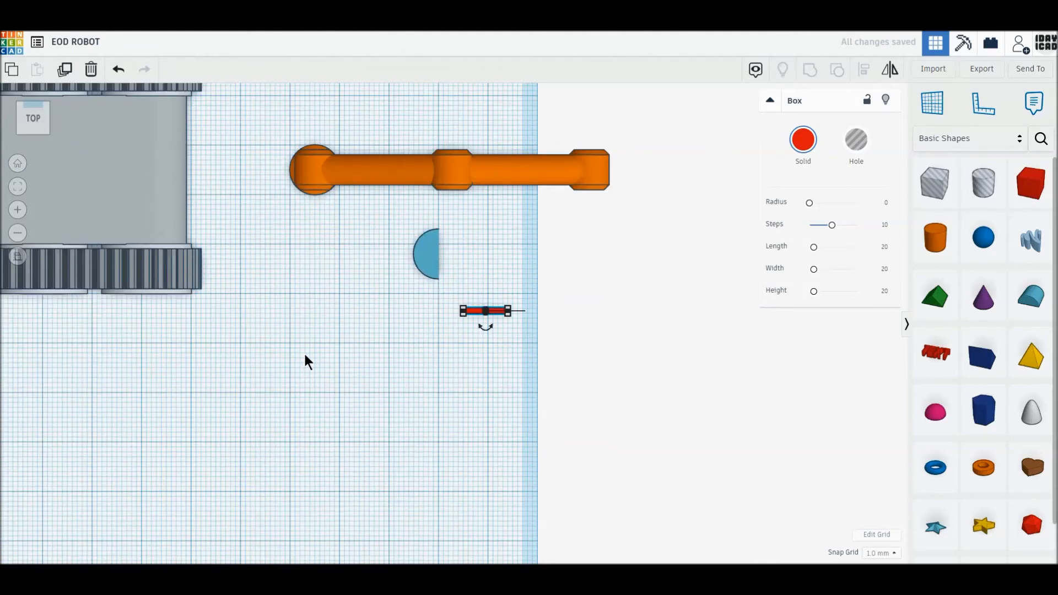
pyautogui.click(294, 360)
pyautogui.scroll(3, 380, 339)
pyautogui.moveTo(420, 225); pyautogui.dragTo(420, 331)
pyautogui.moveTo(483, 305); pyautogui.dragTo(446, 284)
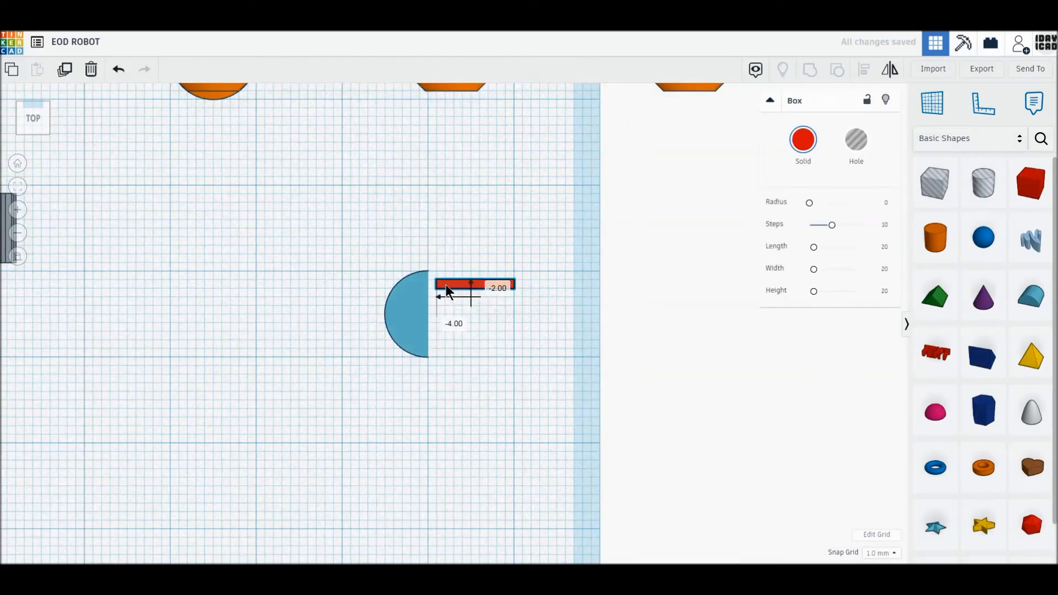
pyautogui.click(65, 70)
pyautogui.moveTo(441, 282); pyautogui.dragTo(441, 342)
# Center the half-round and both fingers on each other vertically and group them into one gripper.
pyautogui.moveTo(352, 242); pyautogui.dragTo(568, 433)
pyautogui.click(31, 138)
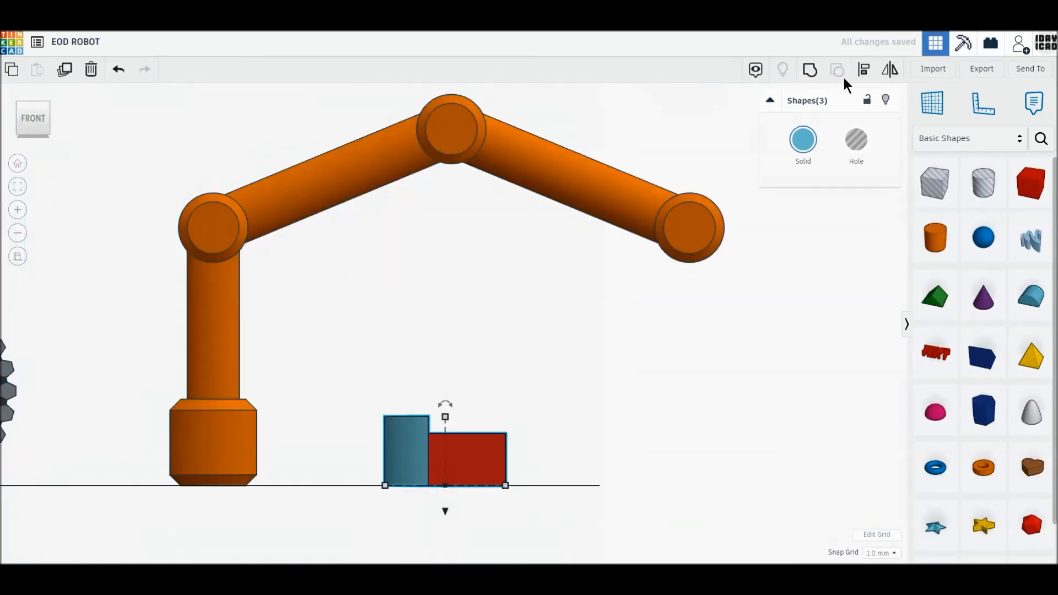
pyautogui.click(865, 70)
pyautogui.click(520, 451)
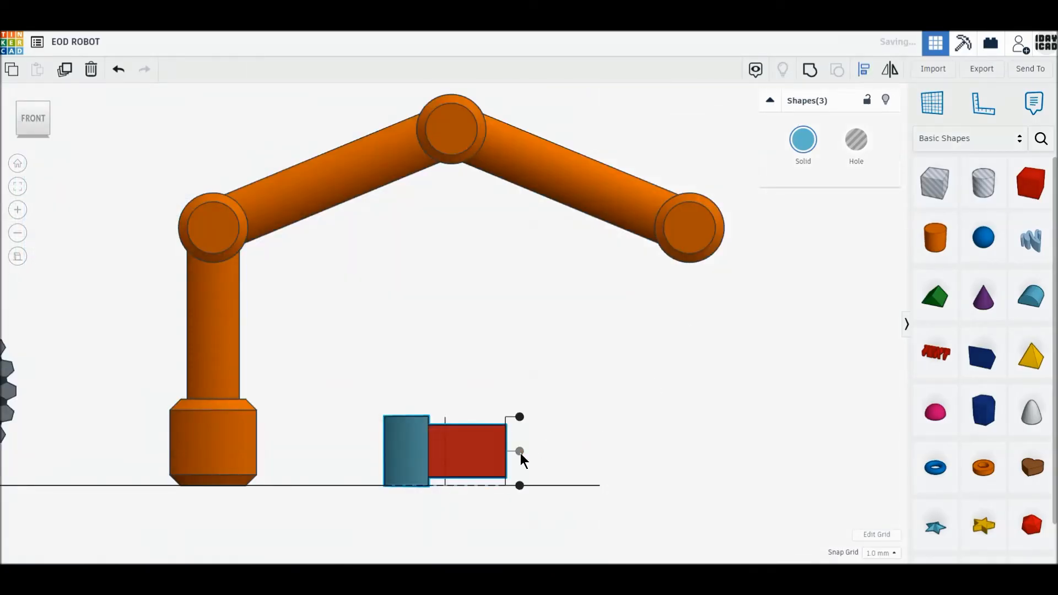
pyautogui.click(809, 70)
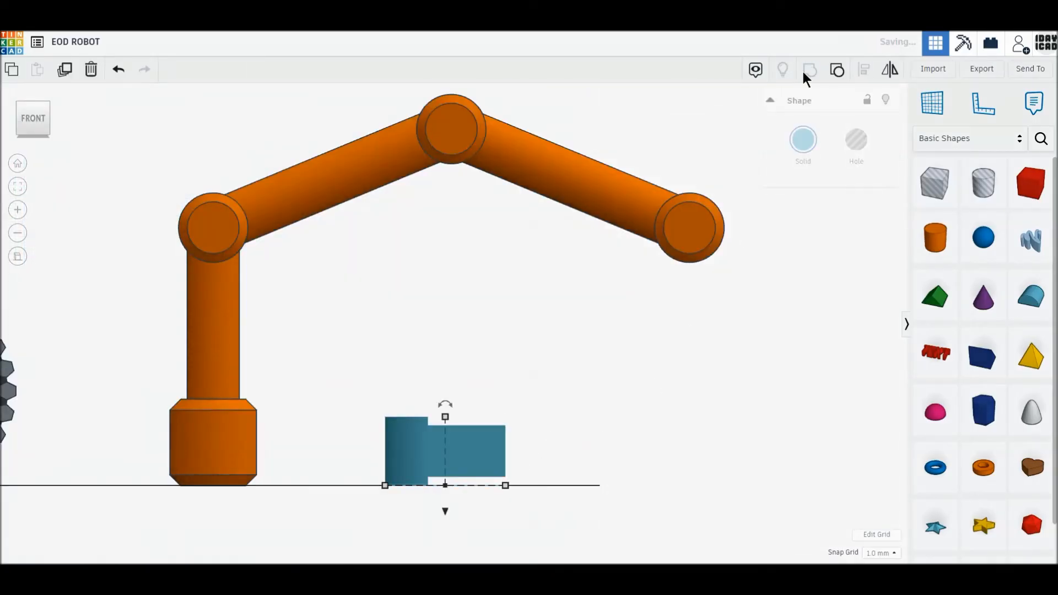
# Color the grouped gripper gray and all seven arm parts light gray.
pyautogui.click(803, 140)
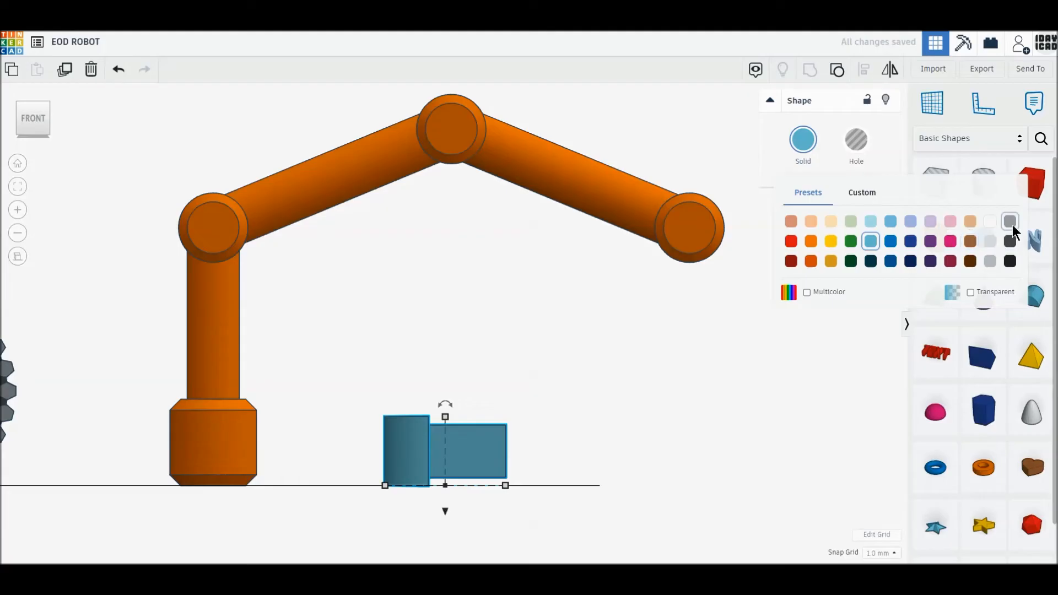
pyautogui.click(1011, 223)
pyautogui.moveTo(140, 113); pyautogui.dragTo(758, 402)
pyautogui.click(804, 140)
pyautogui.click(984, 229)
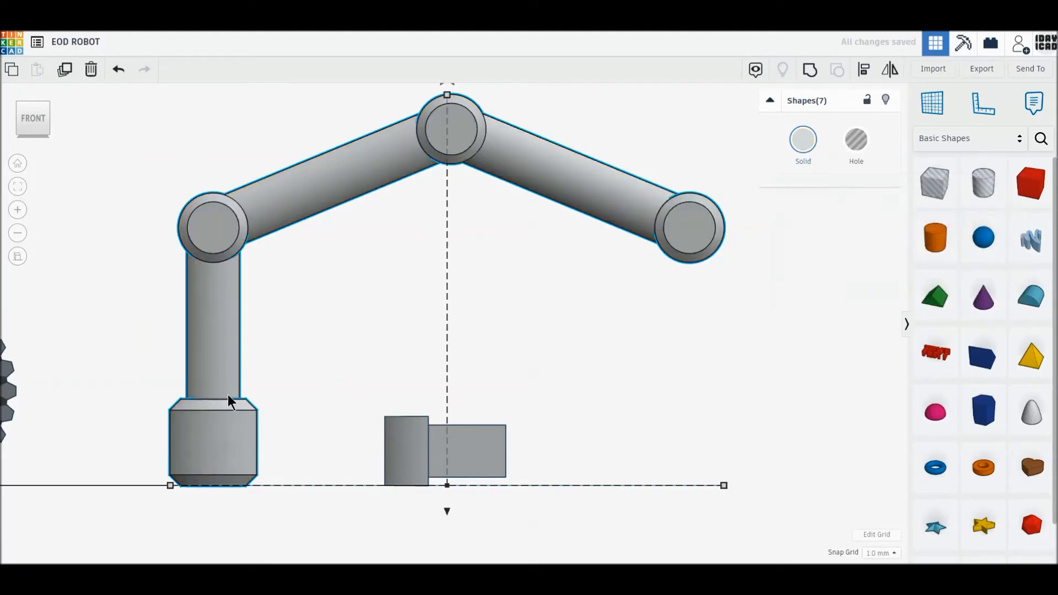
pyautogui.click(522, 250)
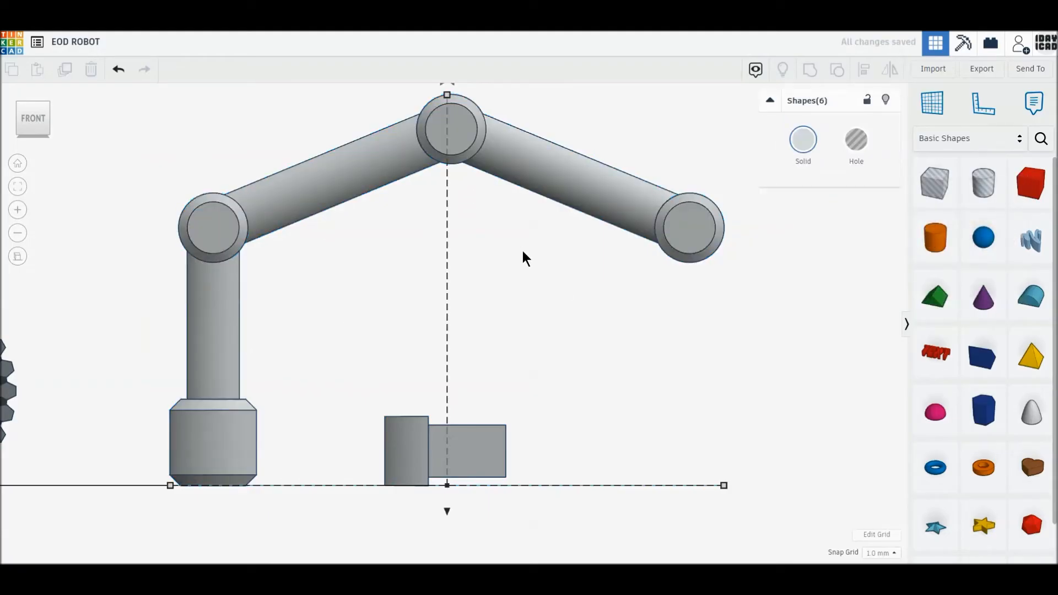
# Recolor the arm's base cylinder and its three joints a darker gray.
pyautogui.click(200, 448)
pyautogui.keyDown('shift'); pyautogui.click(216, 231); pyautogui.keyUp('shift')
pyautogui.keyDown('shift'); pyautogui.click(453, 138); pyautogui.keyUp('shift')
pyautogui.keyDown('shift'); pyautogui.click(692, 234); pyautogui.keyUp('shift')
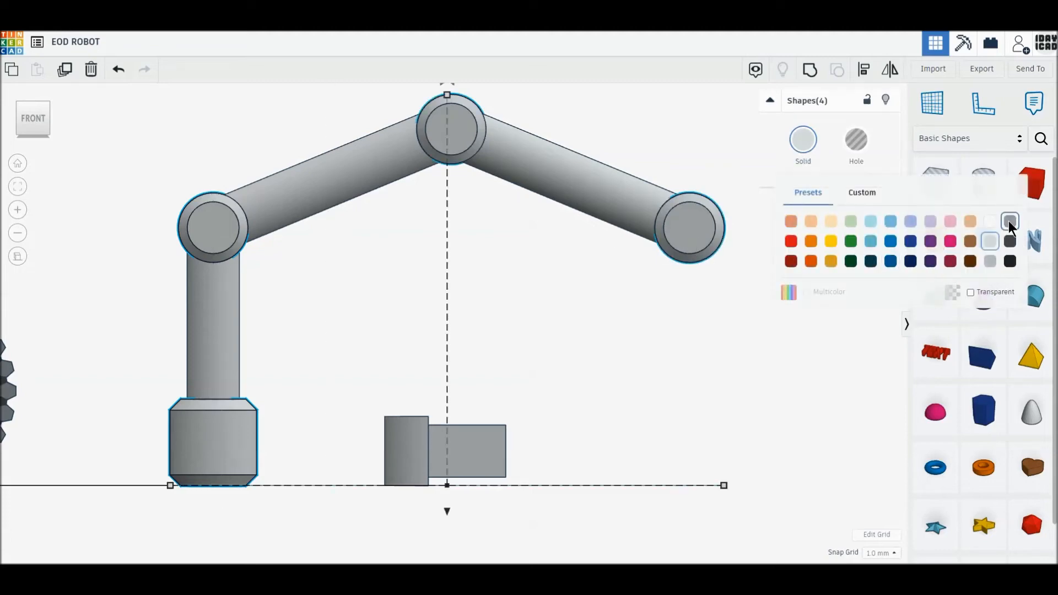
pyautogui.click(1010, 222)
pyautogui.click(426, 297)
# Move the gripper to the end of the arm, in line with it, and raise it level with the outermost joint.
pyautogui.click(29, 106)
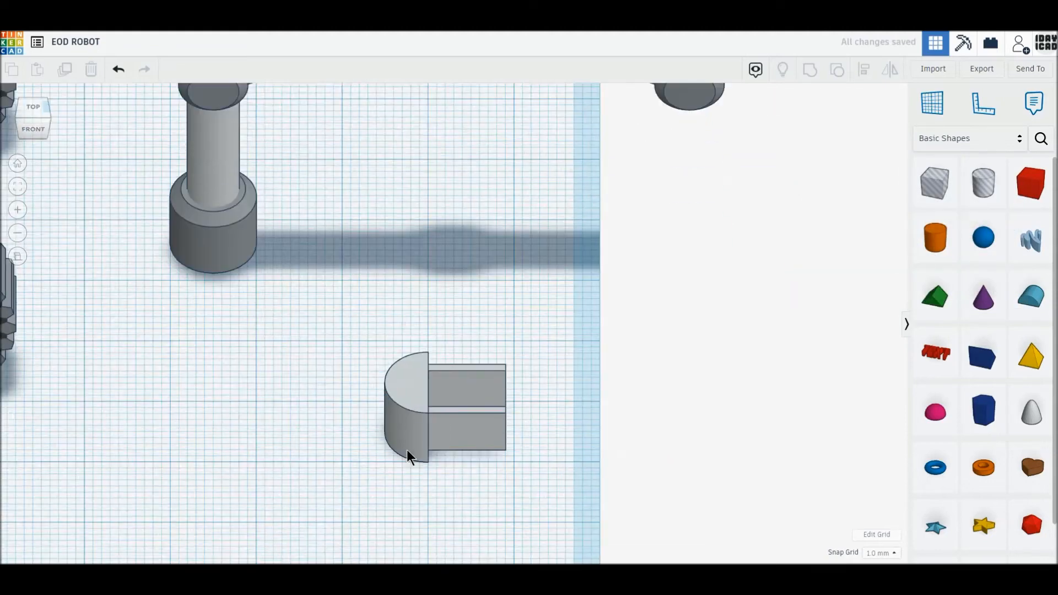
pyautogui.click(37, 113)
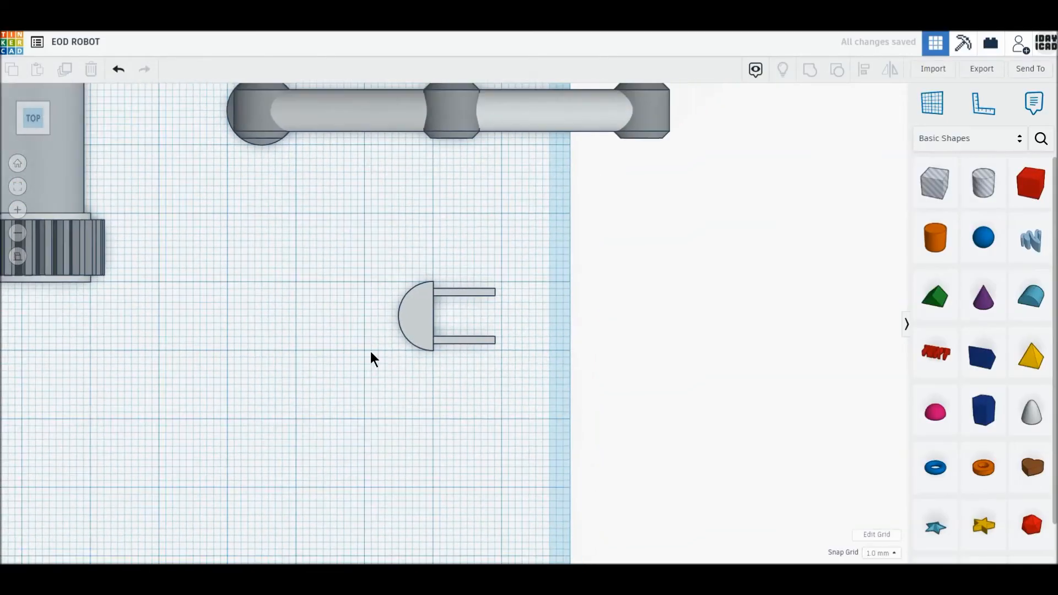
pyautogui.moveTo(392, 494); pyautogui.dragTo(666, 287)
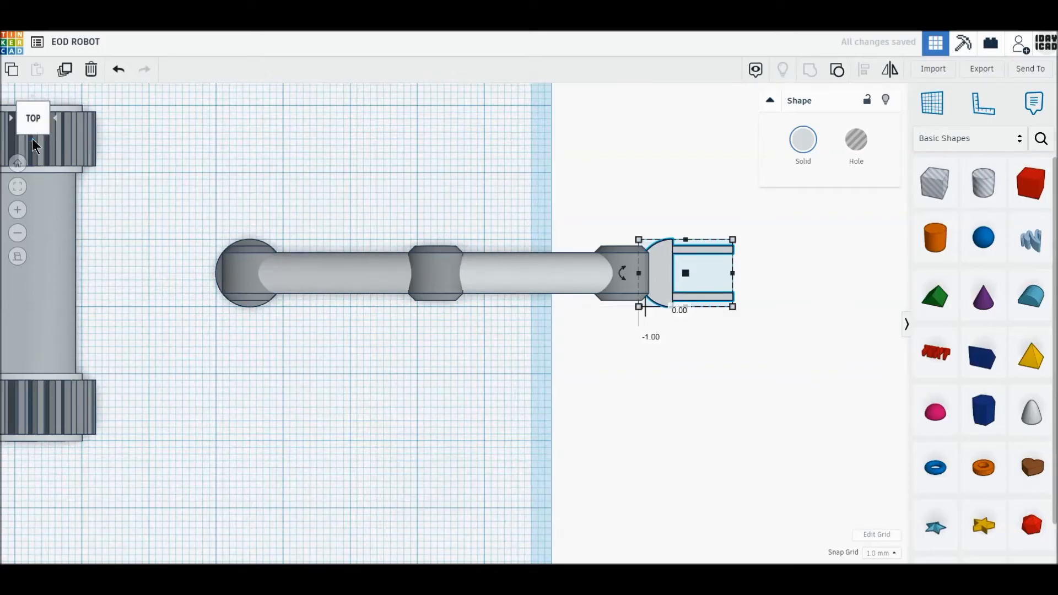
pyautogui.click(31, 138)
pyautogui.moveTo(685, 373); pyautogui.dragTo(687, 201)
pyautogui.click(616, 250)
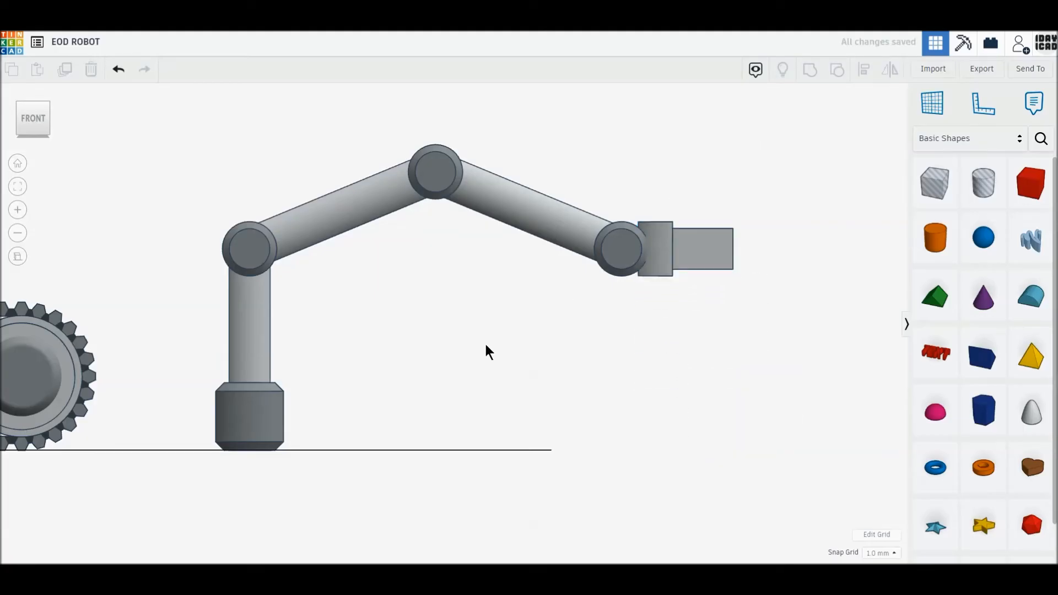
# Select the whole arm with its gripper, move it about 47 mm over the tracked chassis and raise it by 14 mm.
pyautogui.scroll(-2, 484, 342)
pyautogui.moveTo(232, 171); pyautogui.dragTo(813, 534)
pyautogui.moveTo(492, 448); pyautogui.dragTo(660, 418, button='middle')
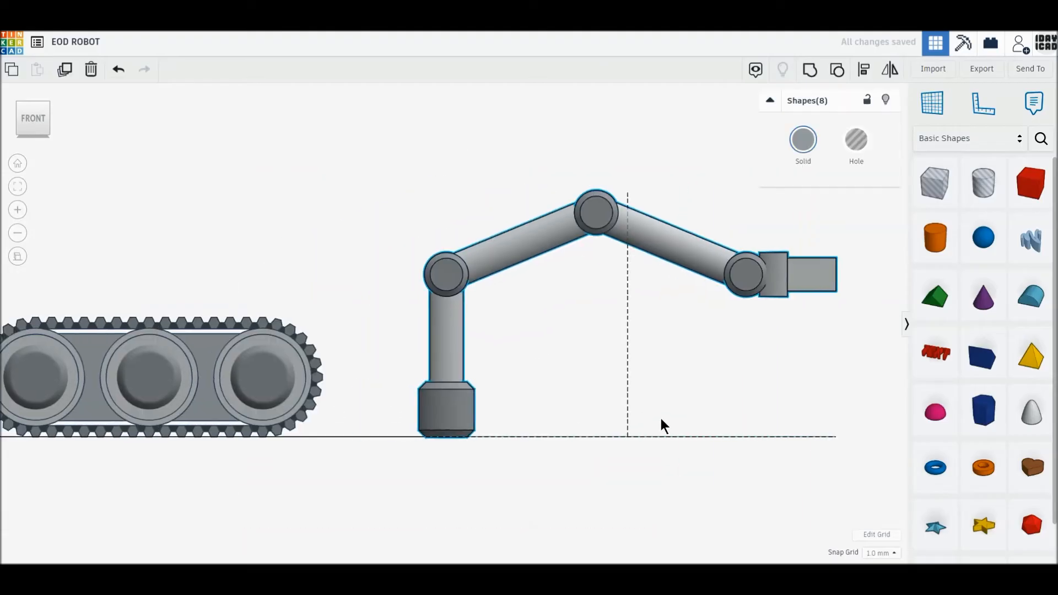
pyautogui.moveTo(518, 449); pyautogui.dragTo(260, 431)
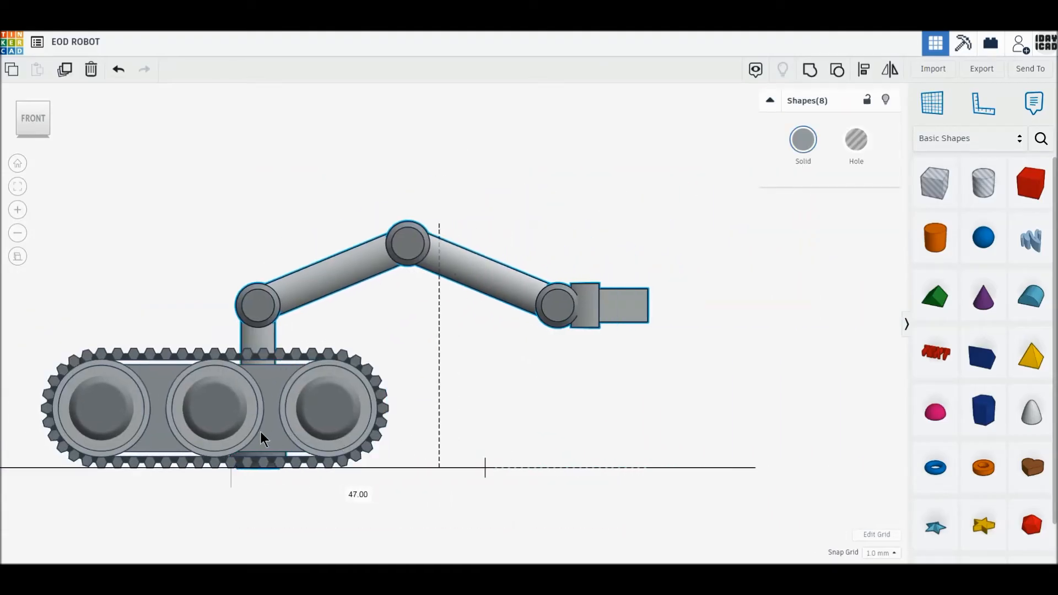
pyautogui.moveTo(439, 200); pyautogui.dragTo(439, 124)
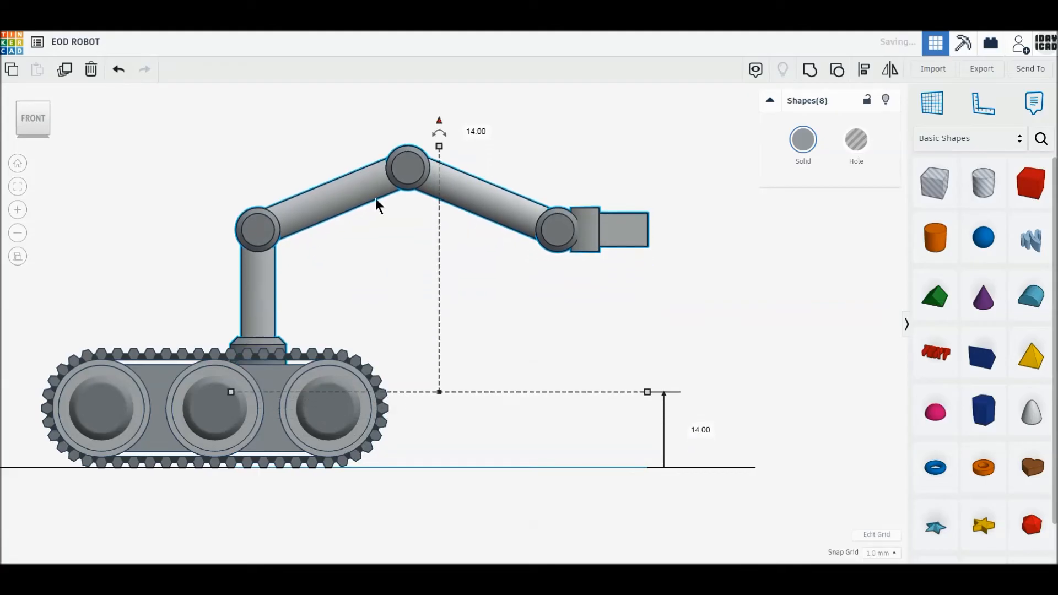
# Shift the arm on the chassis deck 7 mm away from the gripper end and 6 mm toward the front-view track.
pyautogui.click(32, 99)
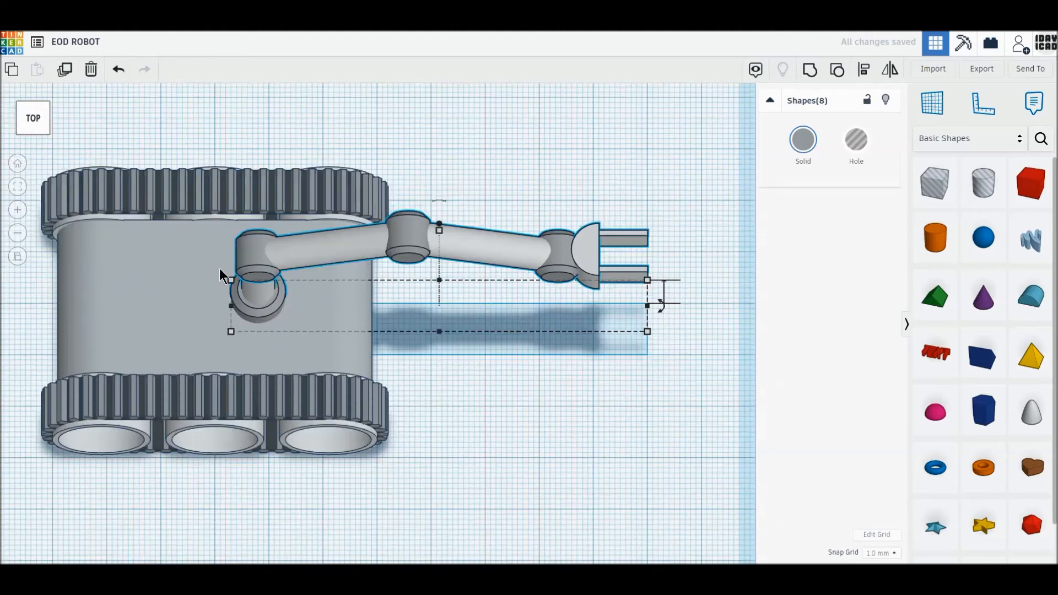
pyautogui.moveTo(260, 263); pyautogui.dragTo(224, 292)
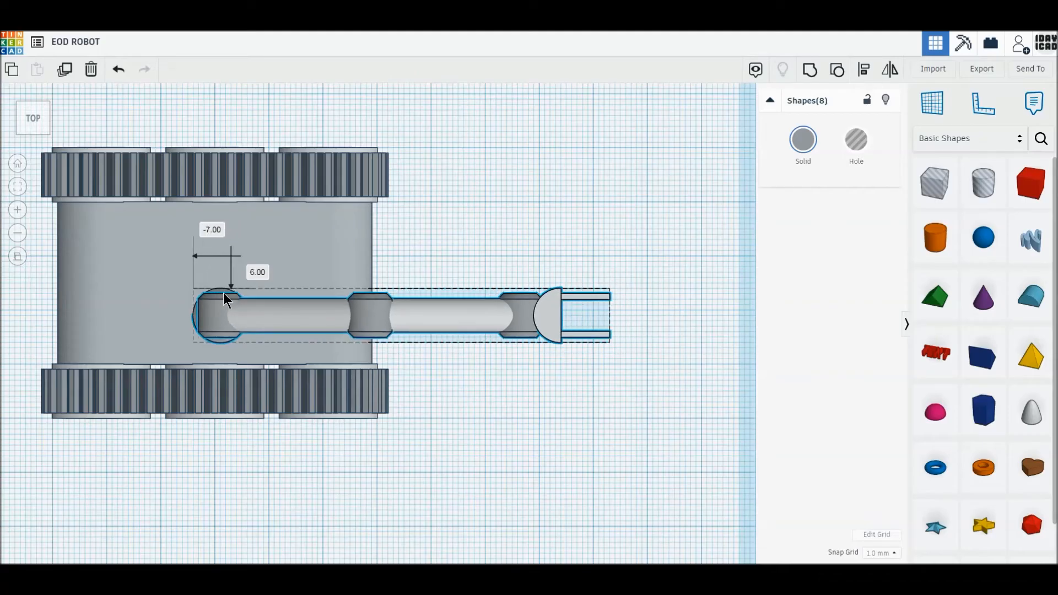
pyautogui.click(488, 417)
# Add a box sized 8 by 10 mm and 10 mm high, and place it on the workplane beside the robot.
pyautogui.moveTo(1031, 183); pyautogui.dragTo(649, 474)
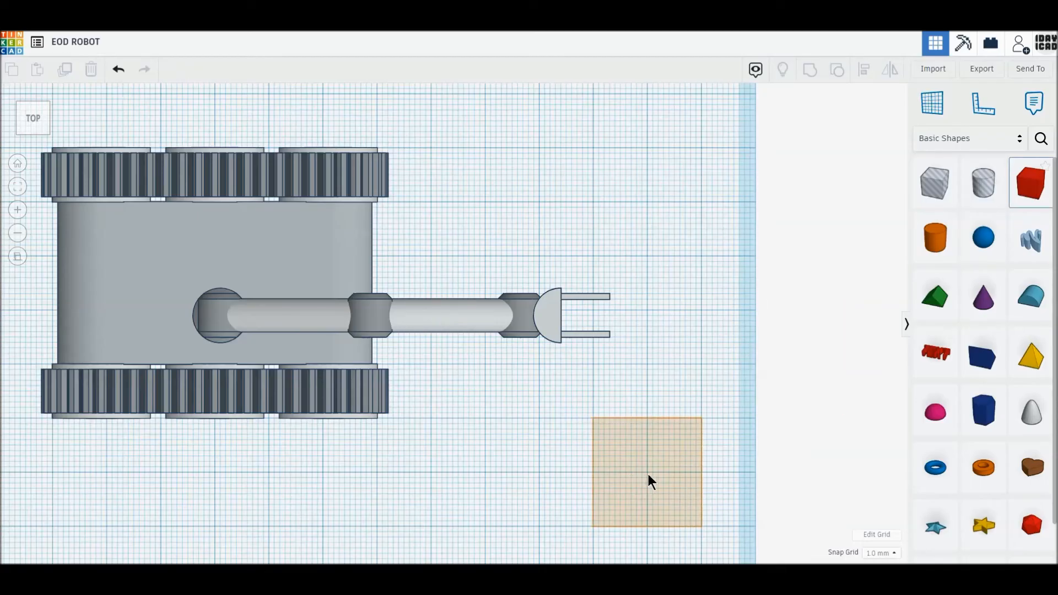
pyautogui.moveTo(702, 527); pyautogui.dragTo(639, 478)
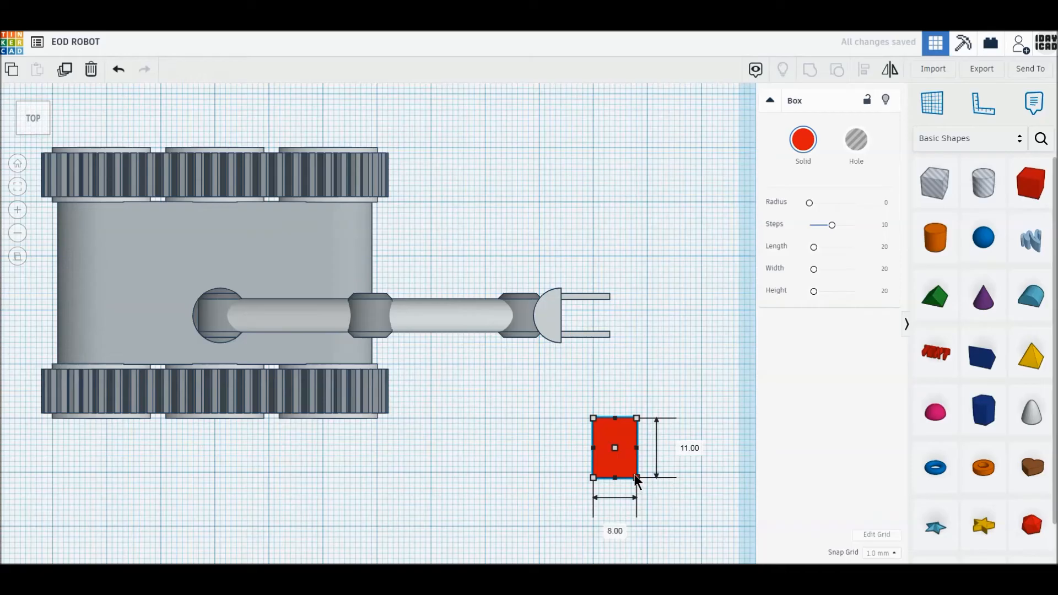
pyautogui.moveTo(635, 477); pyautogui.dragTo(635, 474)
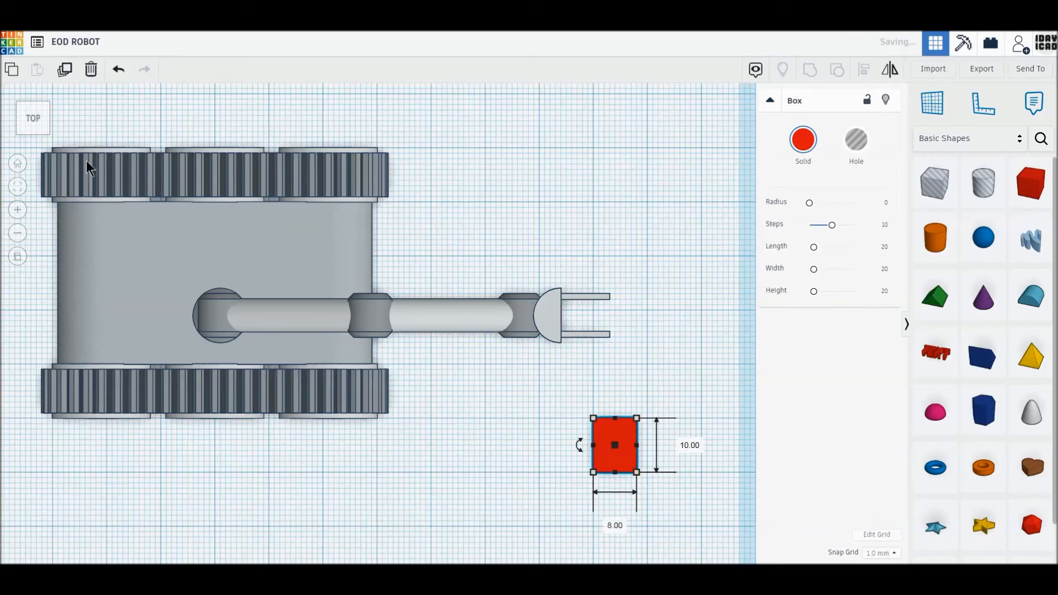
pyautogui.click(44, 130)
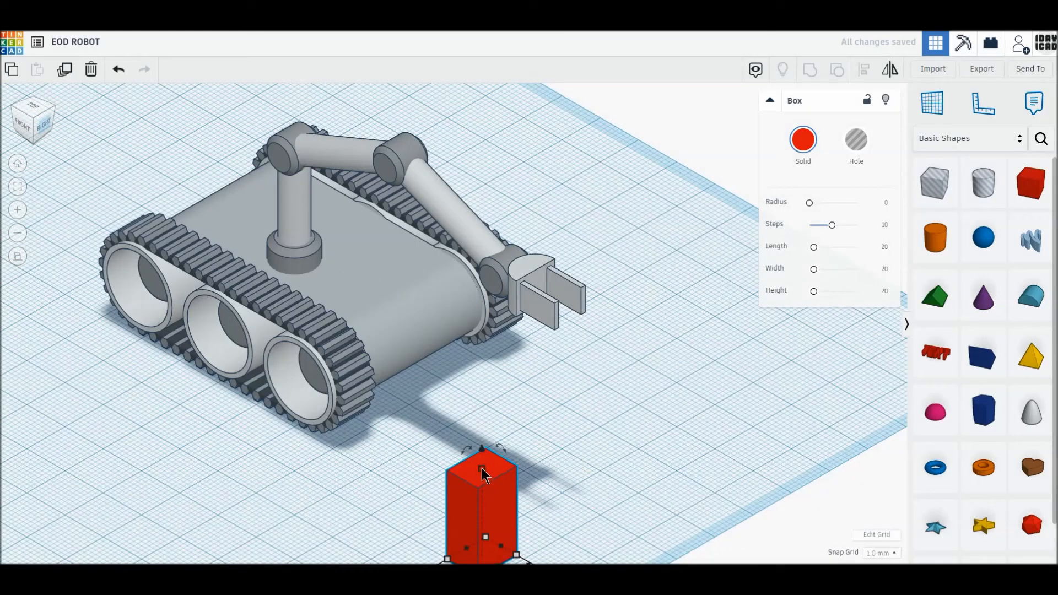
pyautogui.click(543, 512)
pyautogui.write('10')
pyautogui.press('Return')
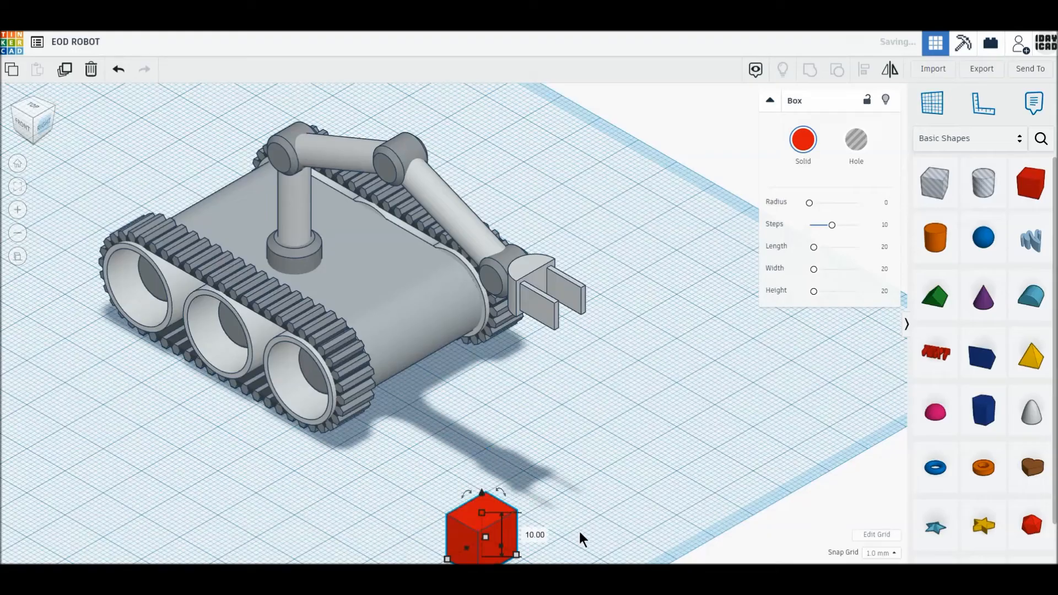
pyautogui.click(570, 531)
pyautogui.moveTo(464, 542); pyautogui.dragTo(475, 489)
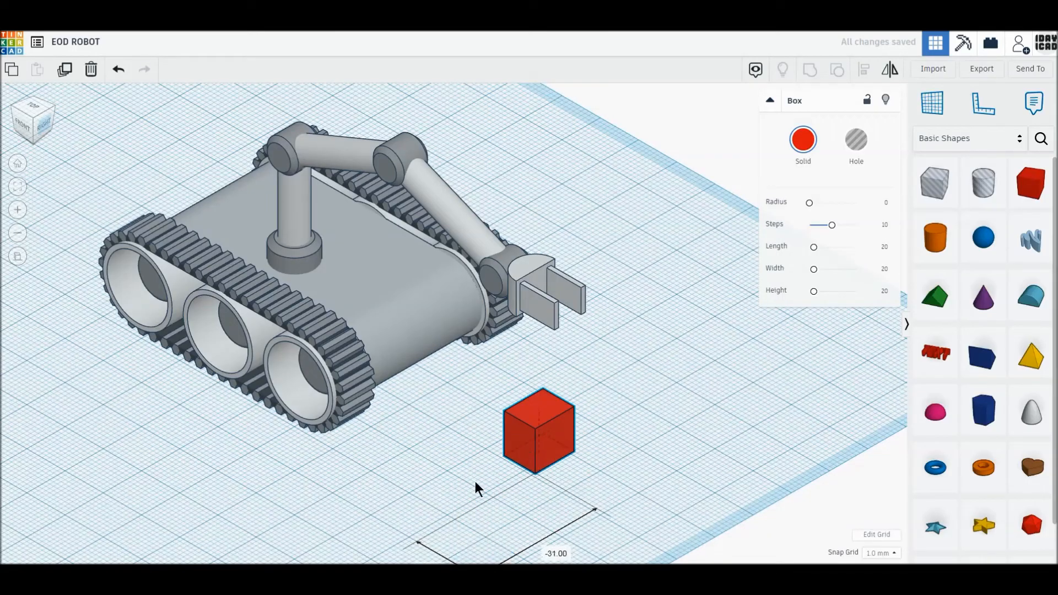
# Add a cylinder beside the box, sized 6 by 6 mm and 6 mm high.
pyautogui.moveTo(933, 239); pyautogui.dragTo(610, 489)
pyautogui.click(687, 490)
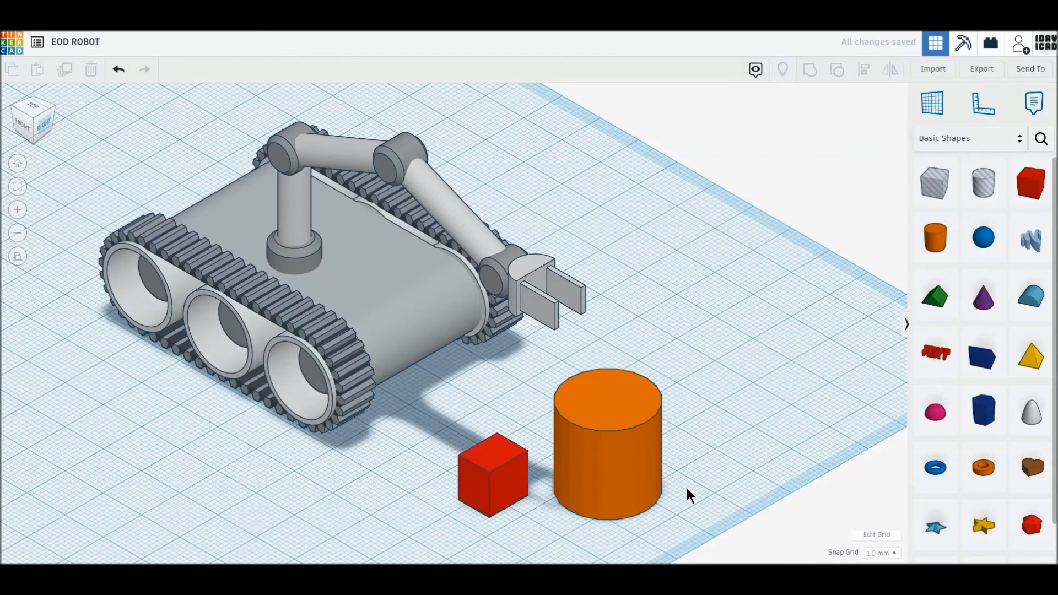
pyautogui.click(660, 485)
pyautogui.moveTo(685, 488)
pyautogui.click(687, 444)
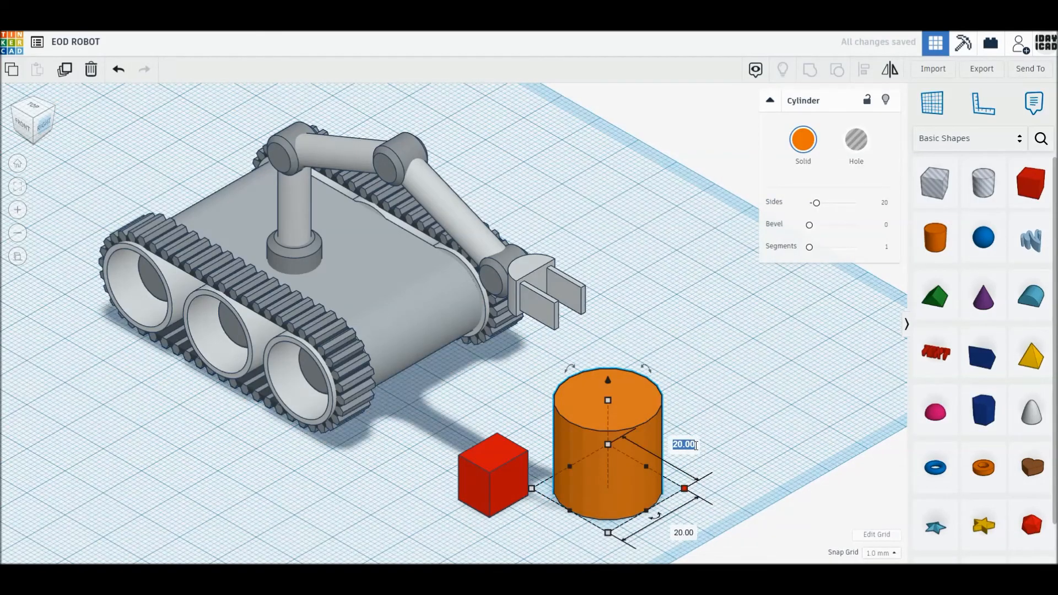
pyautogui.write('6')
pyautogui.press('Return')
pyautogui.click(631, 499)
pyautogui.write('6')
pyautogui.press('Return')
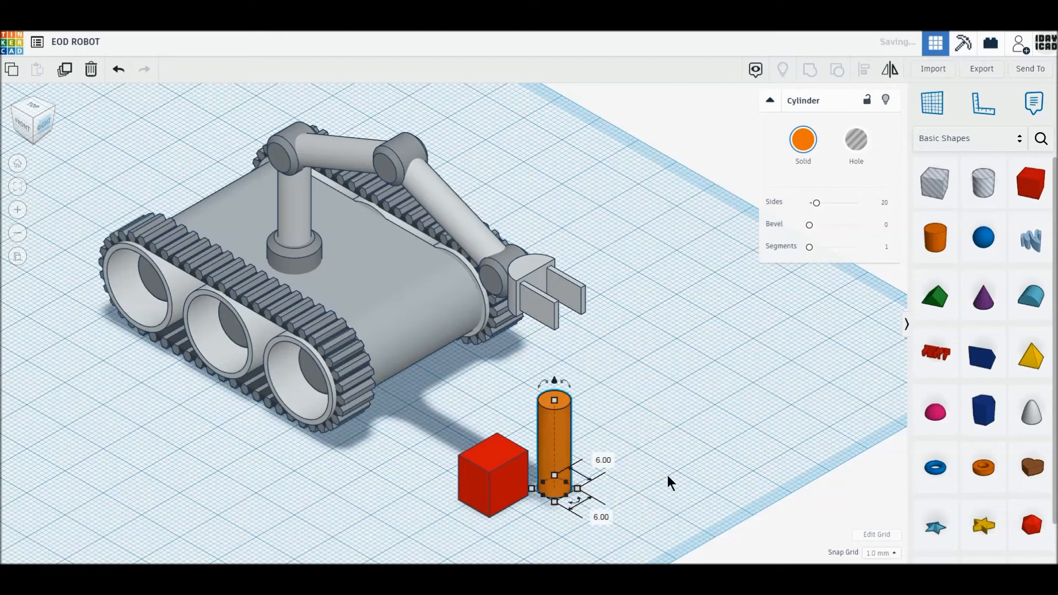
pyautogui.click(609, 445)
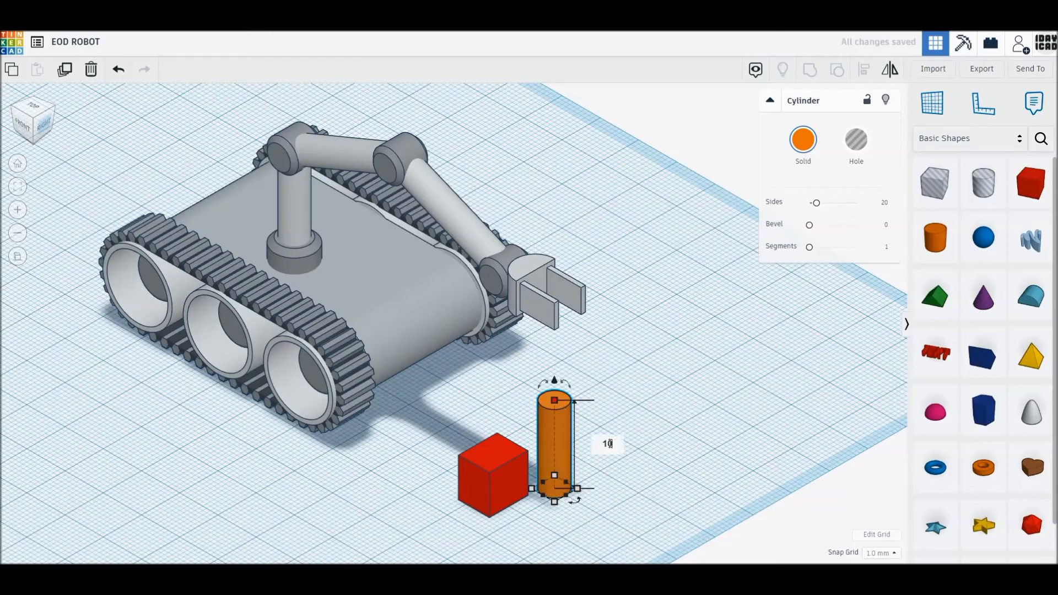
pyautogui.write('10')
pyautogui.press('Return')
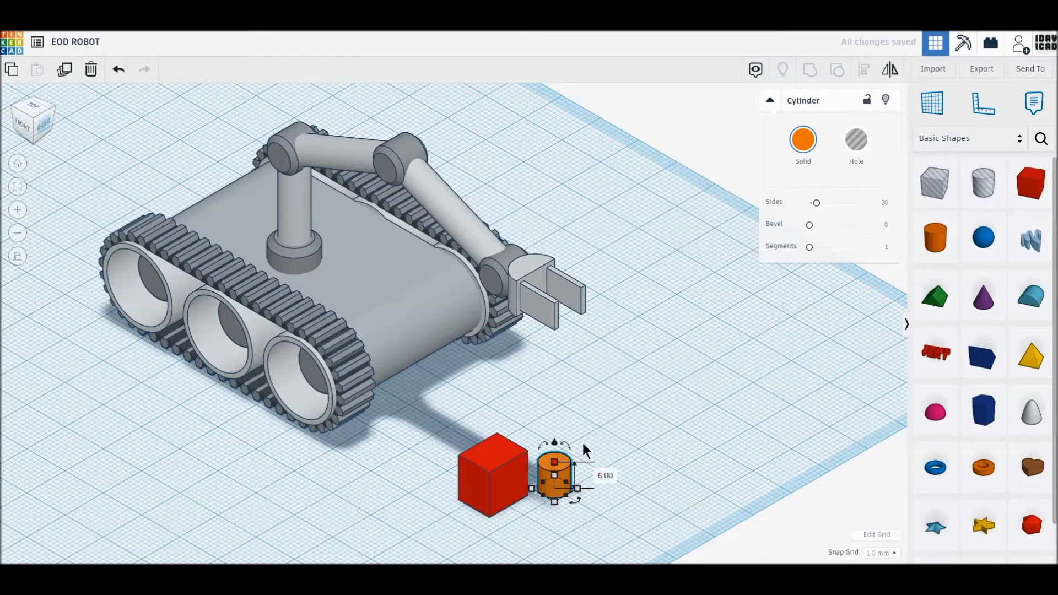
# Rotate the small cylinder onto its side, then align it with the box, centred in width and height.
pyautogui.moveTo(568, 445); pyautogui.dragTo(580, 475)
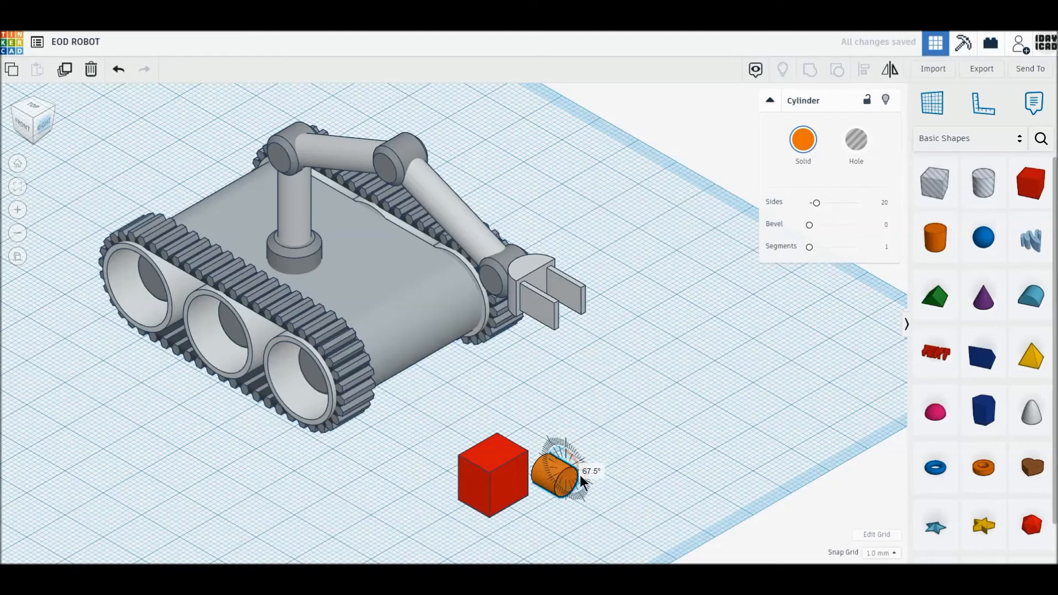
pyautogui.moveTo(452, 427); pyautogui.dragTo(590, 526)
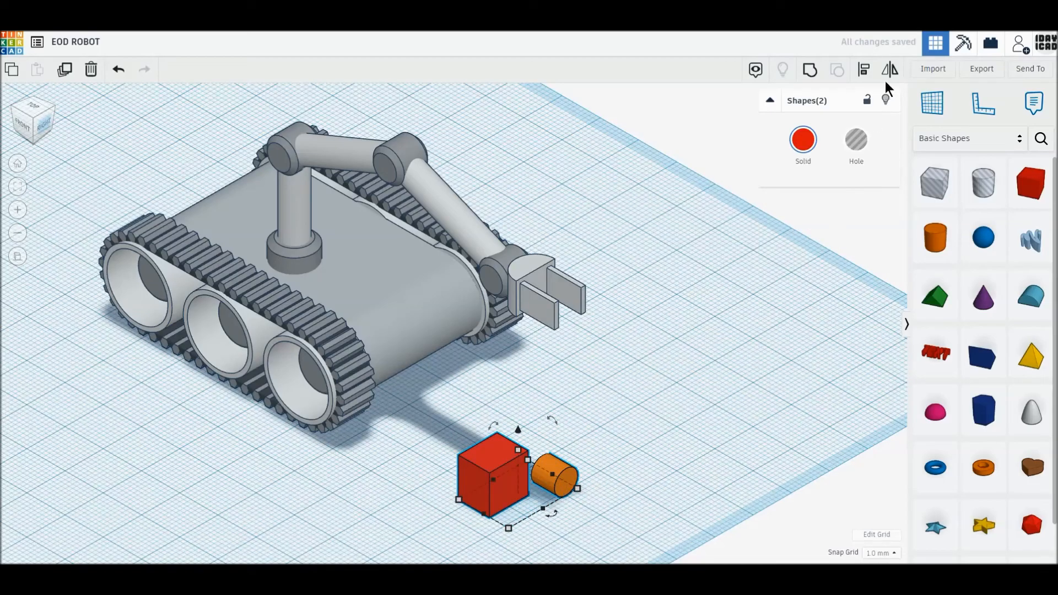
pyautogui.click(865, 70)
pyautogui.moveTo(739, 318); pyautogui.dragTo(682, 362, button='middle')
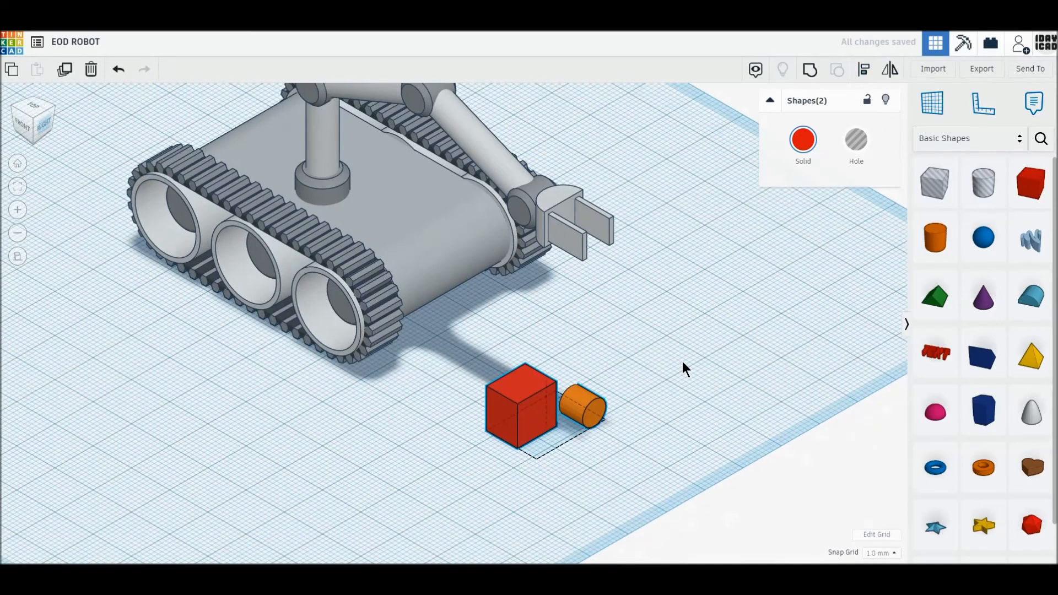
pyautogui.click(513, 406)
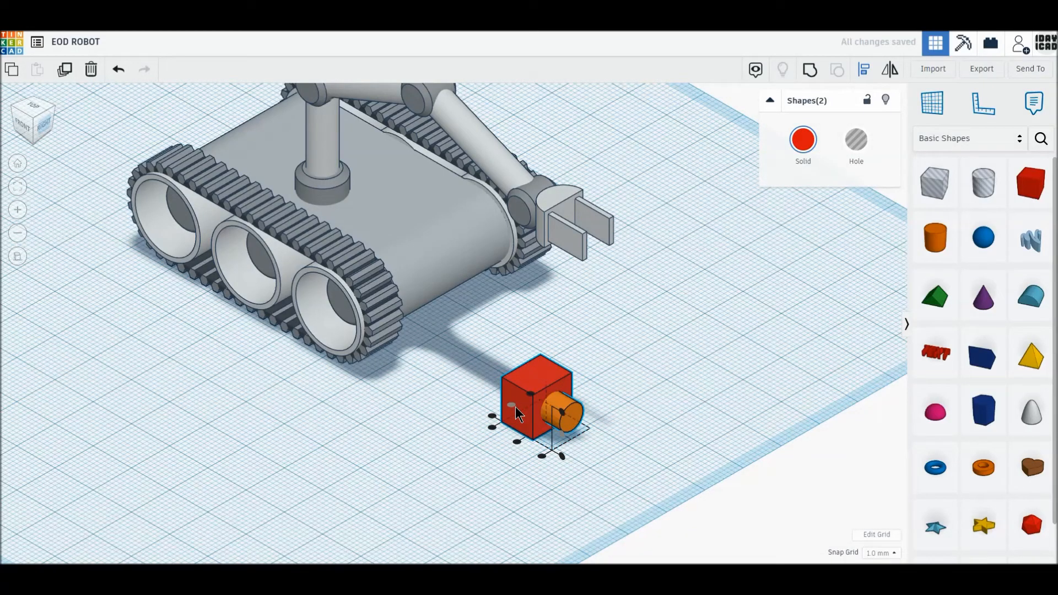
pyautogui.click(542, 456)
# Slide the cylinder into the box so that it protrudes slightly from the face pointing the same way as the gripper.
pyautogui.moveTo(635, 489); pyautogui.dragTo(551, 435)
pyautogui.click(643, 449)
pyautogui.click(572, 412)
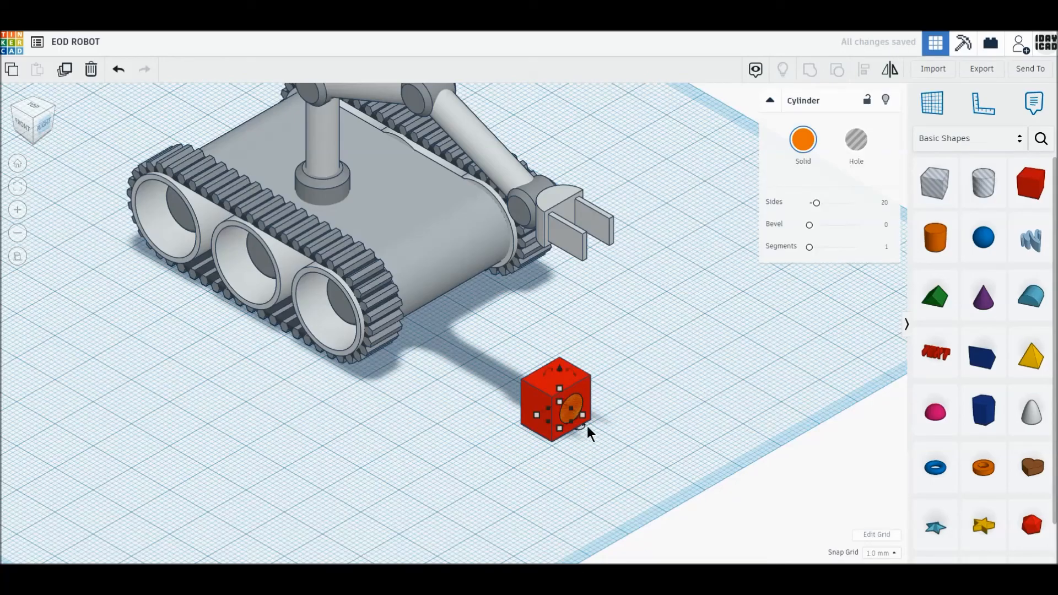
pyautogui.moveTo(576, 402); pyautogui.dragTo(580, 406)
# Give the lens cylinder 64 sides, a 2.5 bevel and 10 segments, and colour it light grey.
pyautogui.moveTo(817, 203); pyautogui.dragTo(907, 200)
pyautogui.moveTo(810, 225); pyautogui.dragTo(858, 247)
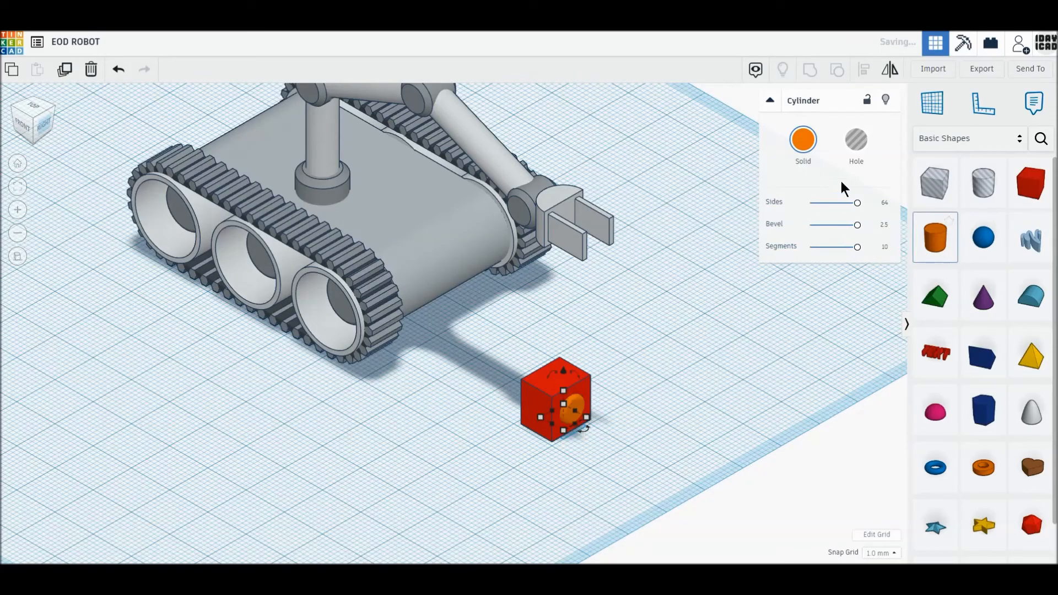
pyautogui.click(803, 140)
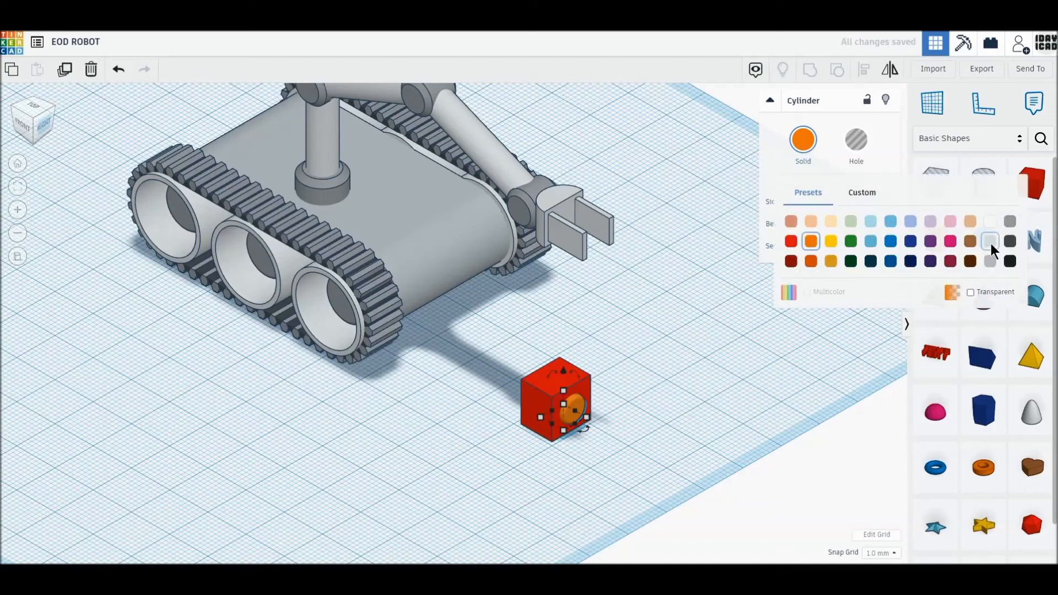
pyautogui.click(996, 244)
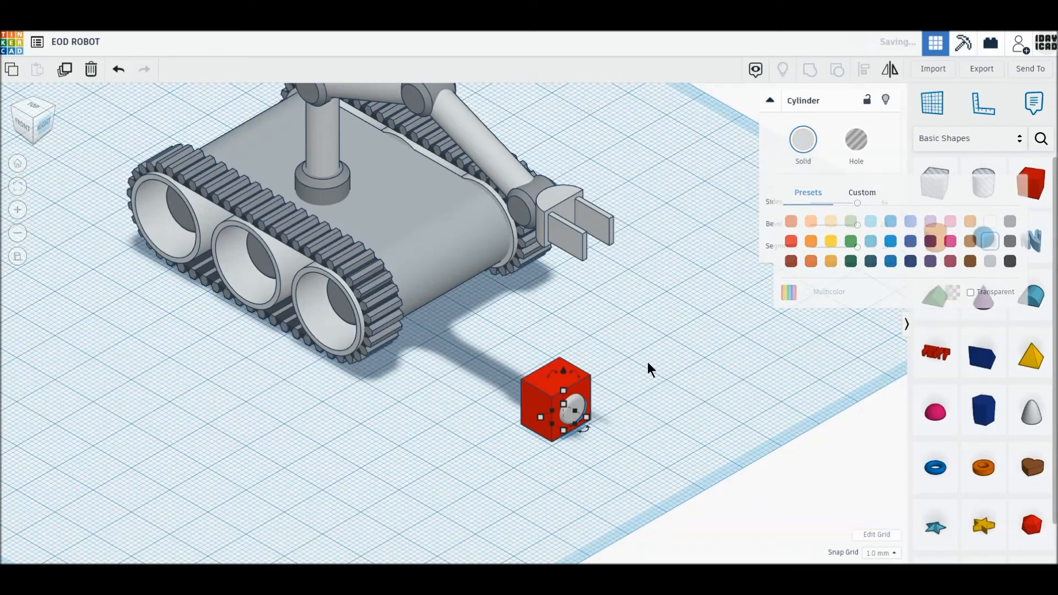
# Round the camera box's edges with a radius of 2 and colour the box dark grey.
pyautogui.click(530, 378)
pyautogui.click(887, 203)
pyautogui.write('1')
pyautogui.press('Return')
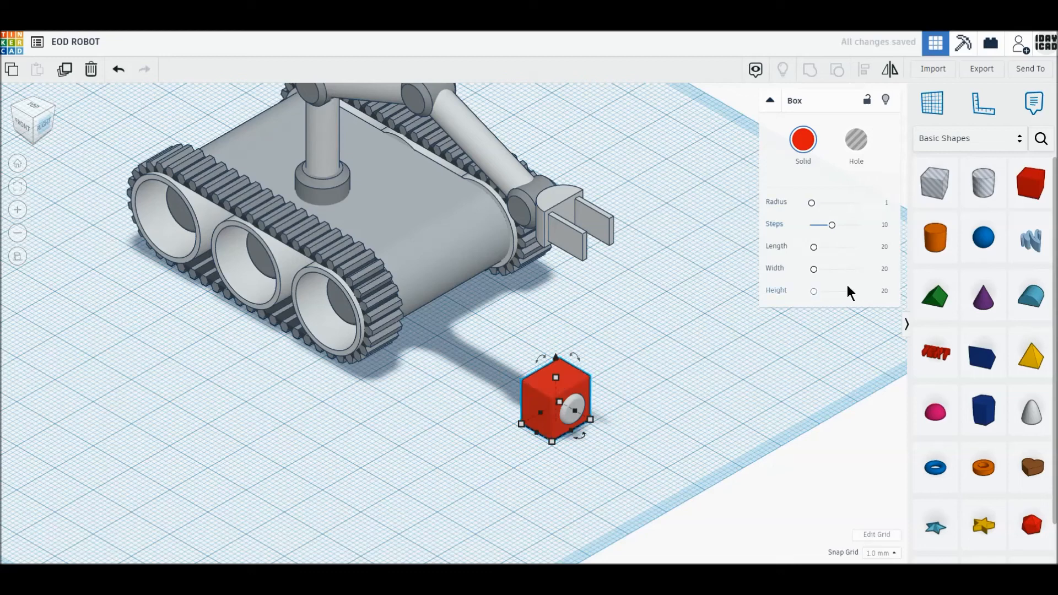
pyautogui.click(886, 202)
pyautogui.write('2')
pyautogui.press('Return')
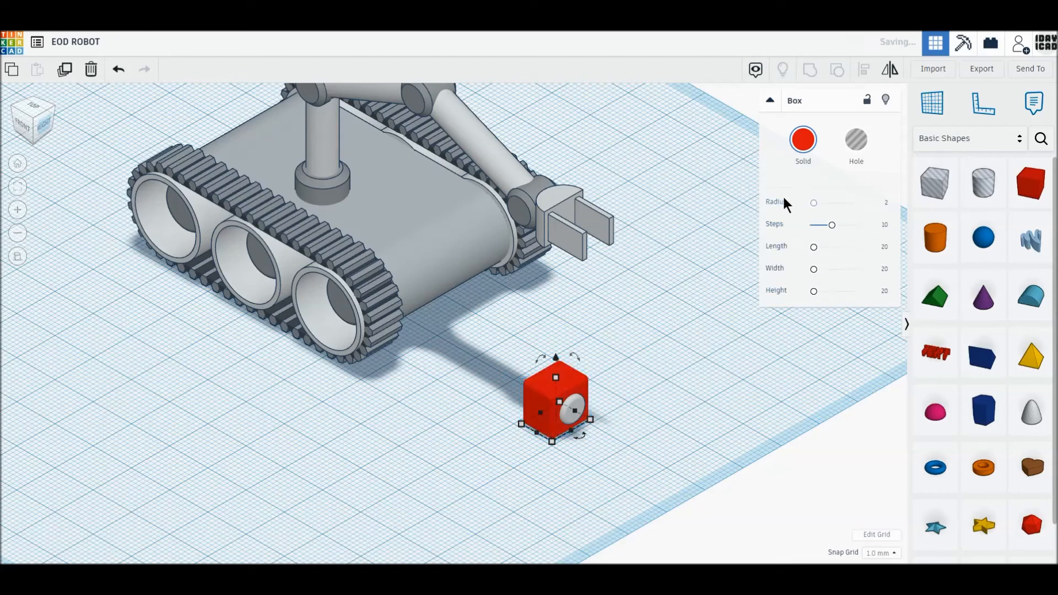
pyautogui.click(803, 139)
pyautogui.click(1012, 242)
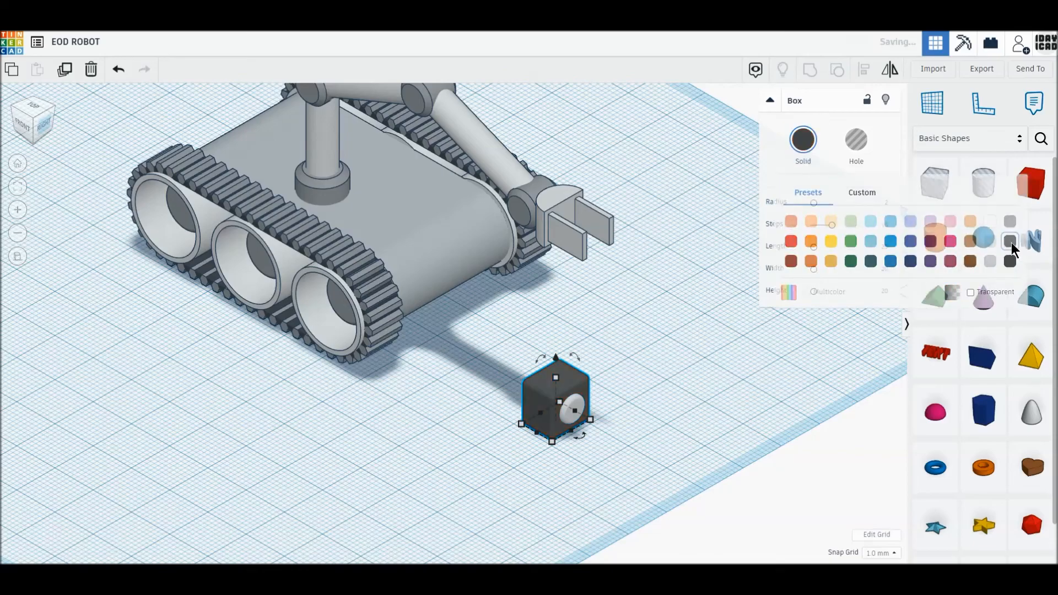
pyautogui.click(832, 326)
# Add a cylinder as a post next to the camera box, sized 6 by 6 mm and 40 mm high.
pyautogui.moveTo(936, 237); pyautogui.dragTo(642, 379)
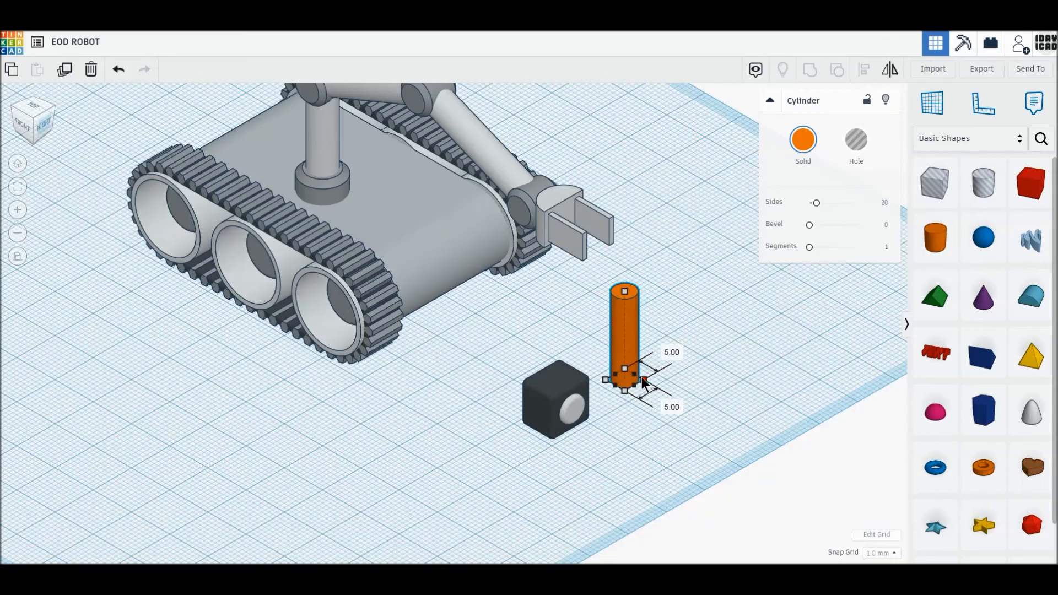
pyautogui.click(624, 291)
pyautogui.click(677, 336)
pyautogui.write('40')
pyautogui.press('Return')
pyautogui.click(671, 407)
pyautogui.write('6')
pyautogui.press('Return')
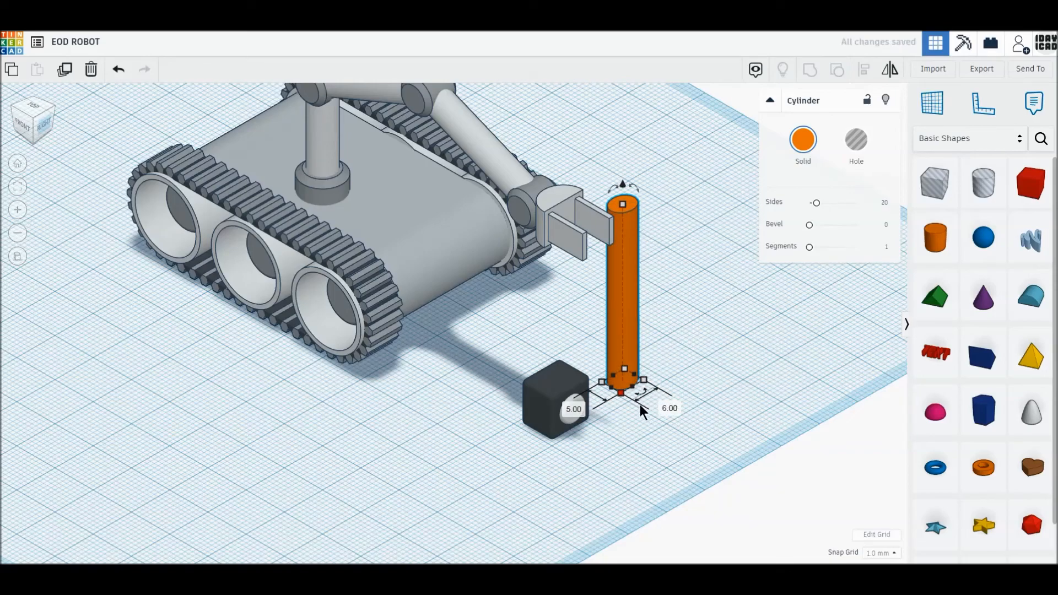
pyautogui.click(575, 409)
pyautogui.write('6')
pyautogui.press('Return')
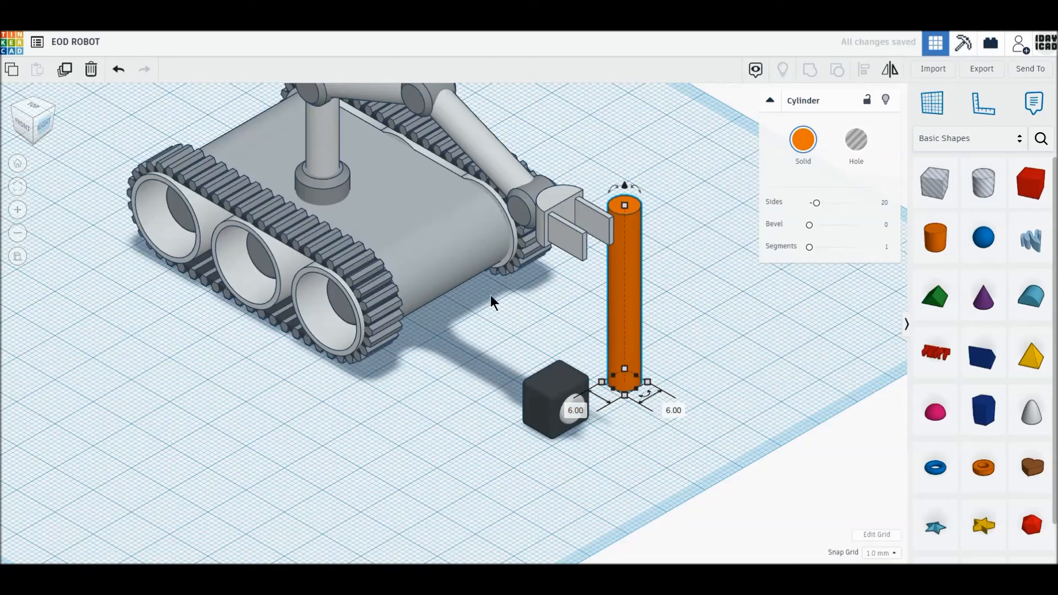
# Duplicate the post and turn the copy into a base 10 by 10 mm and 10 mm high, with 64 sides and a 2.5 bevel.
pyautogui.click(67, 71)
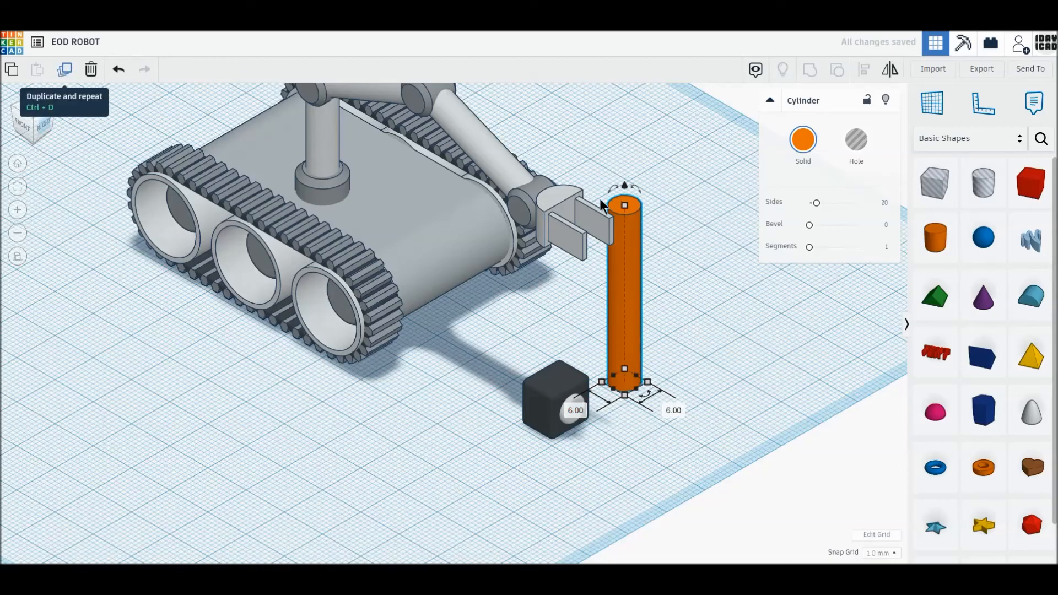
pyautogui.moveTo(628, 210); pyautogui.dragTo(623, 313)
pyautogui.click(678, 349)
pyautogui.write('10')
pyautogui.press('Return')
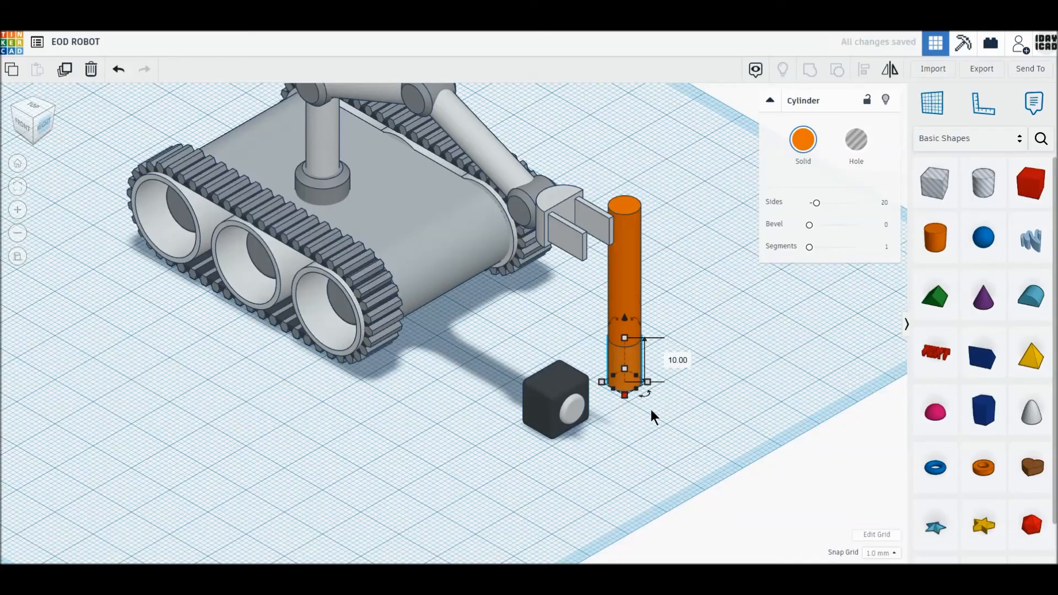
pyautogui.press('Return')
pyautogui.click(576, 411)
pyautogui.write('10')
pyautogui.press('Return')
pyautogui.moveTo(817, 203); pyautogui.dragTo(857, 225)
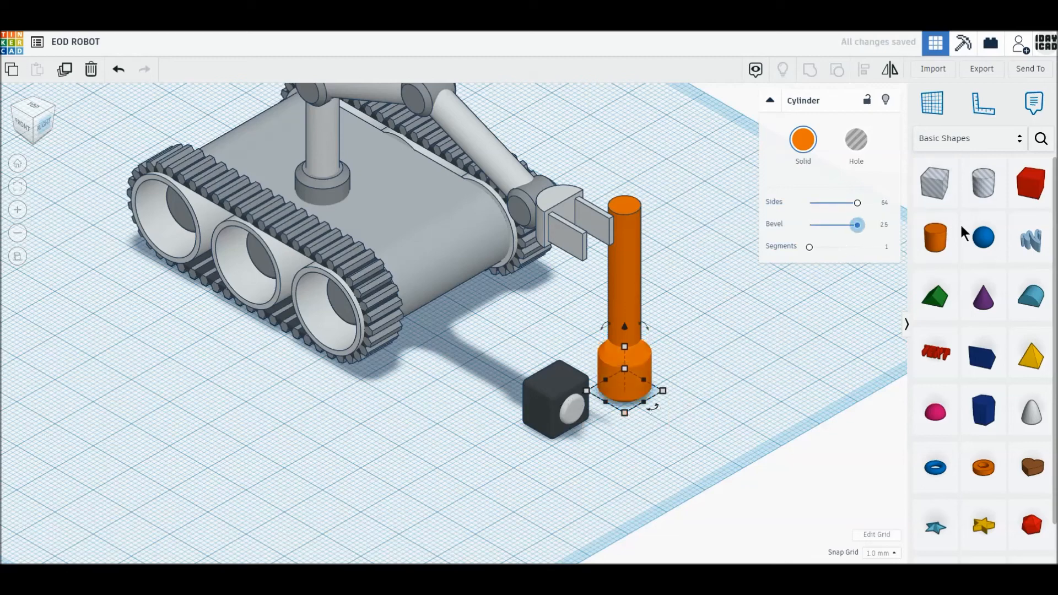
# Select the post and its base cylinder and align them so the post stands centred on the base.
pyautogui.moveTo(630, 332); pyautogui.dragTo(720, 448)
pyautogui.click(596, 408)
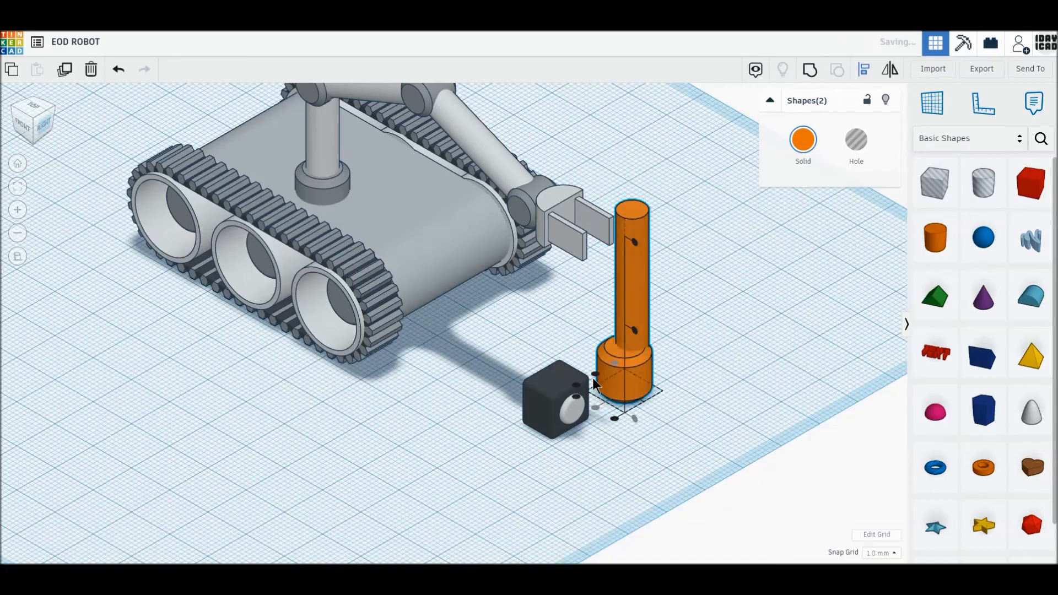
pyautogui.click(595, 375)
pyautogui.click(669, 312)
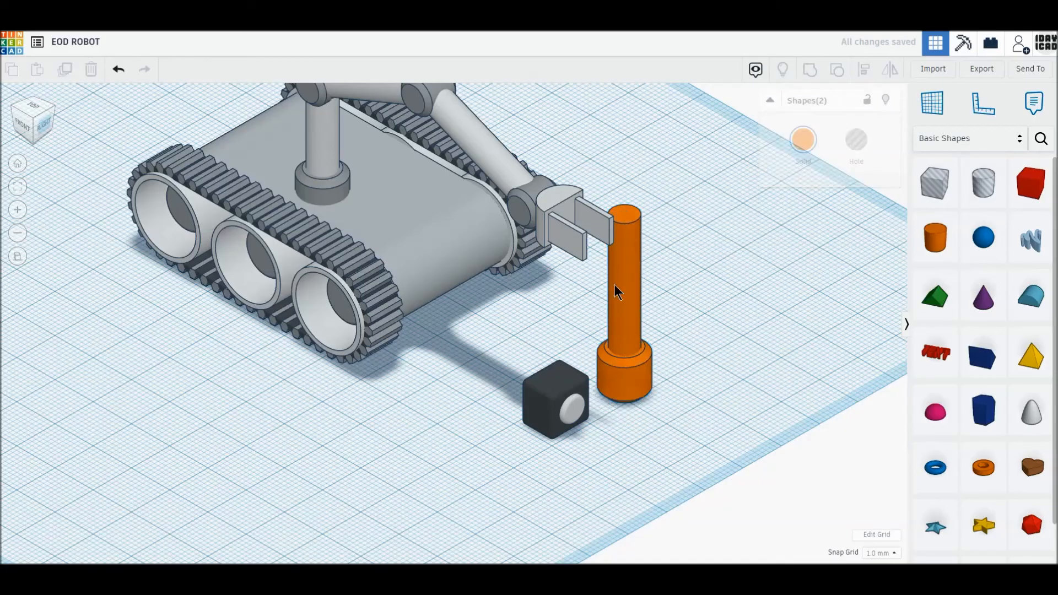
pyautogui.click(609, 299)
pyautogui.click(804, 139)
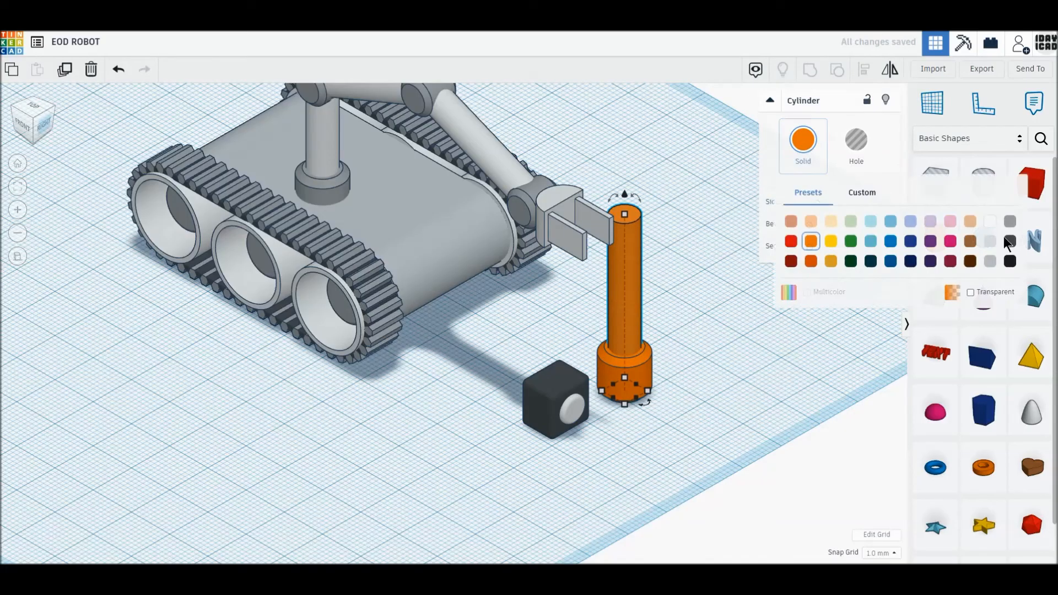
pyautogui.click(984, 240)
pyautogui.click(987, 247)
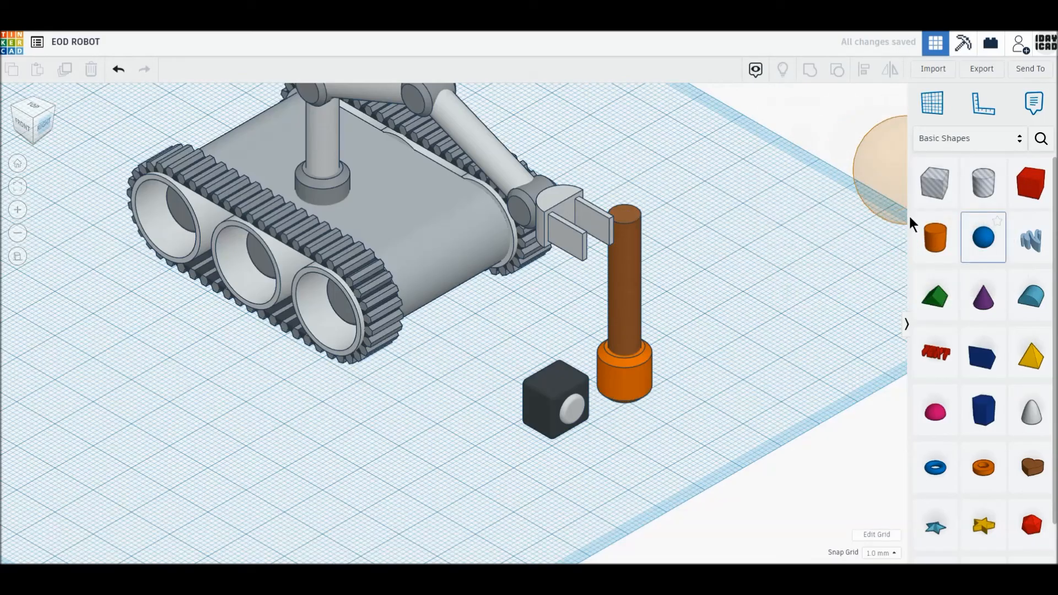
pyautogui.press('Escape')
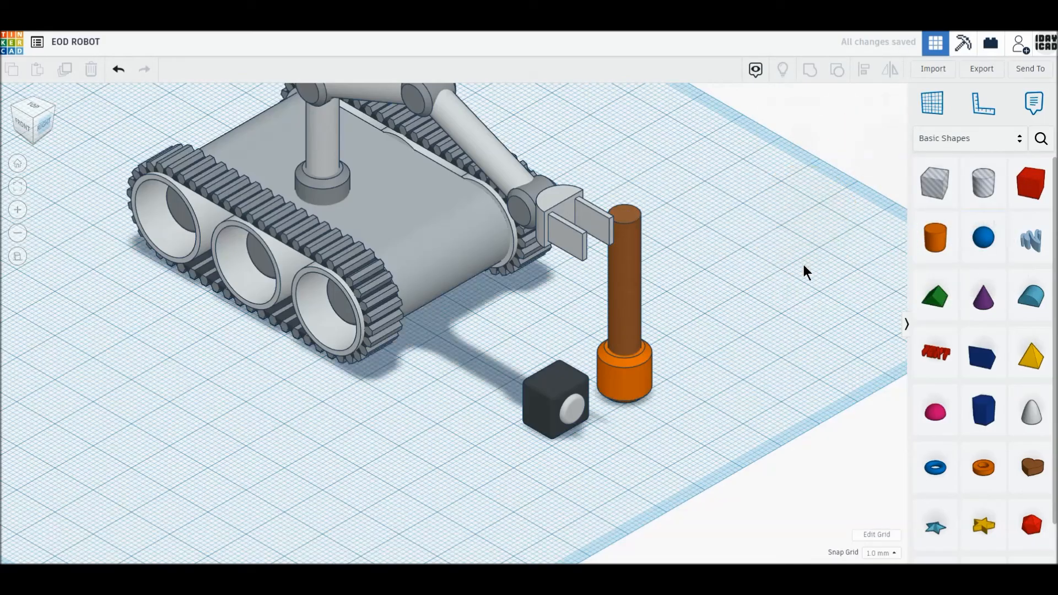
# Colour the post light grey and its base cylinder medium grey.
pyautogui.click(630, 304)
pyautogui.click(804, 139)
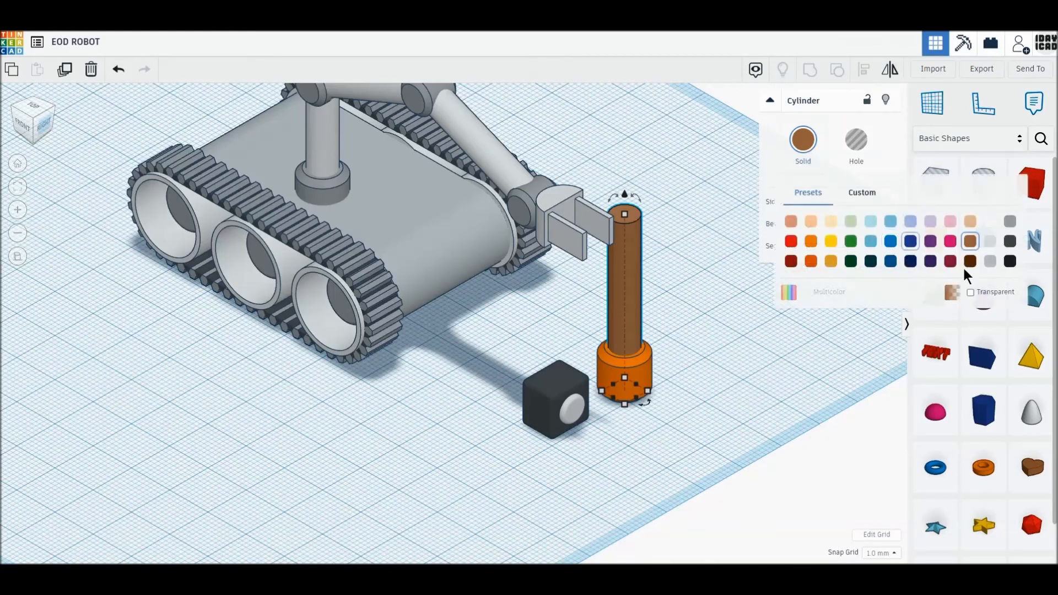
pyautogui.click(990, 241)
pyautogui.click(624, 380)
pyautogui.click(803, 140)
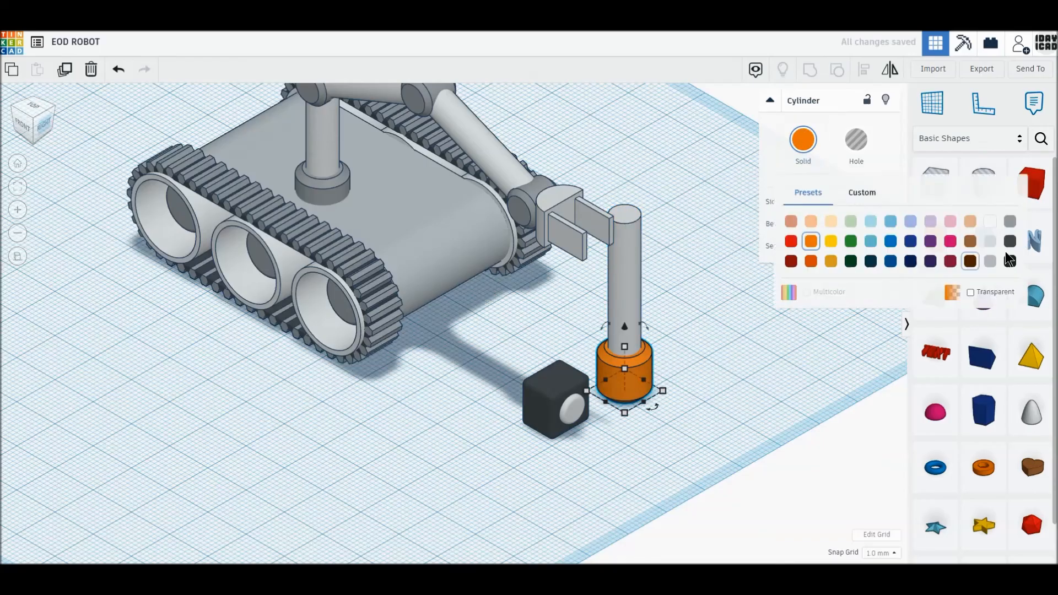
pyautogui.click(1010, 220)
# Select the camera box with its lens, raise it 33 mm and shift it 23 mm and 9 mm across the workplane.
pyautogui.keyDown('shift'); pyautogui.click(560, 415); pyautogui.keyUp('shift')
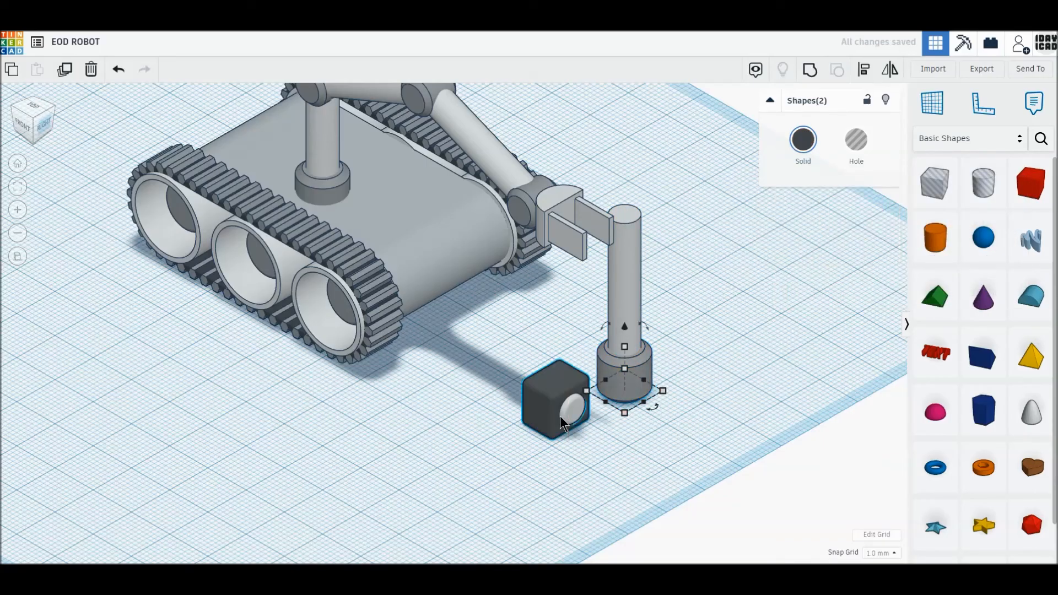
pyautogui.moveTo(558, 358); pyautogui.dragTo(551, 212)
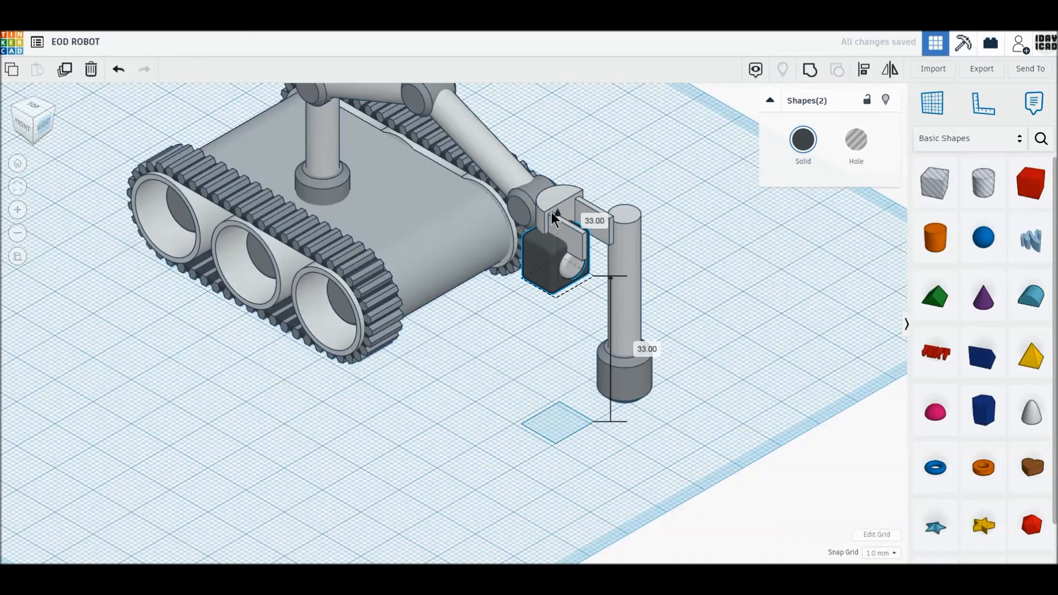
pyautogui.moveTo(538, 267); pyautogui.dragTo(411, 290)
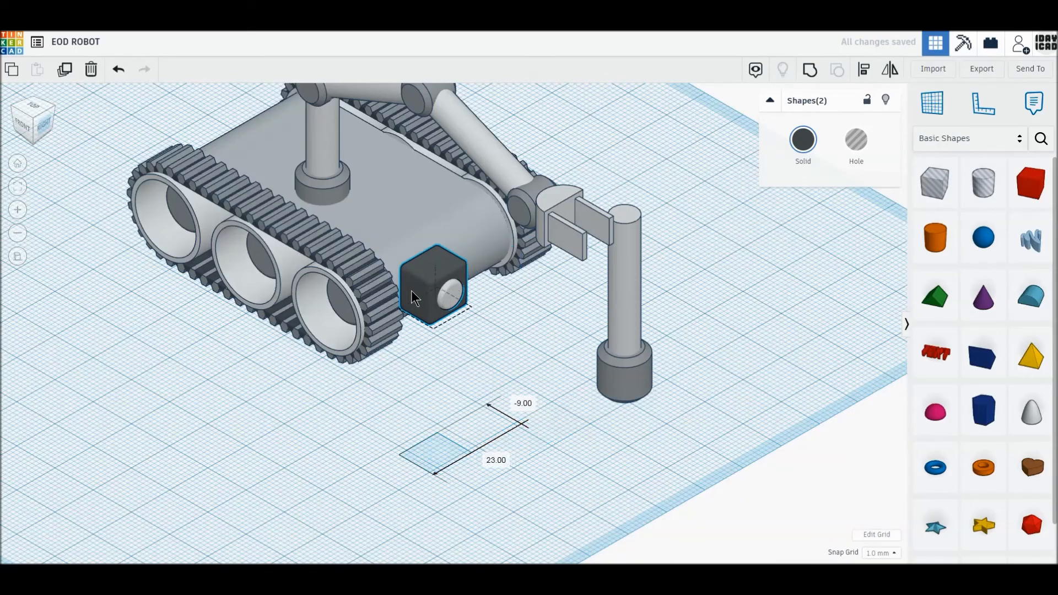
# Move the post with its base directly beneath the raised camera box and check the stack from the front.
pyautogui.click(33, 110)
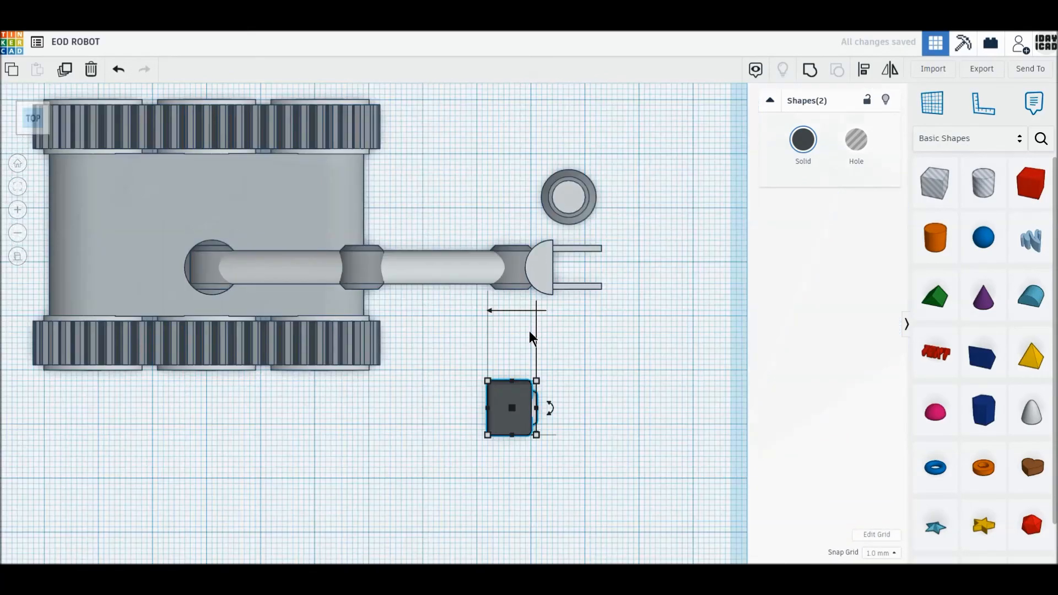
pyautogui.click(571, 199)
pyautogui.moveTo(571, 198); pyautogui.dragTo(510, 400)
pyautogui.click(33, 130)
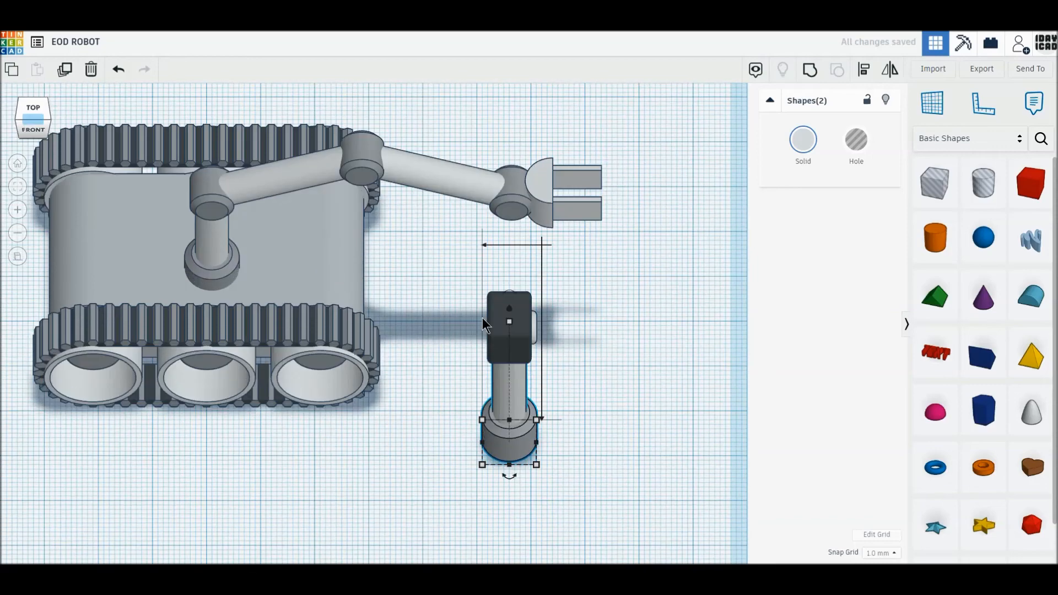
pyautogui.click(41, 131)
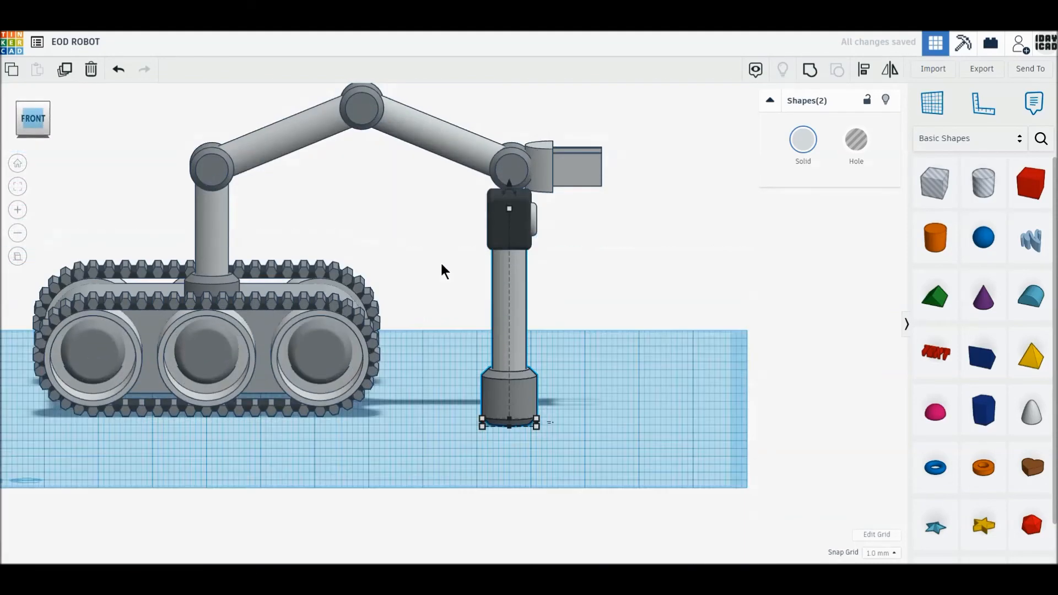
# Select the camera with its post and base, move it beside the rear of the chassis and raise it 14 mm.
pyautogui.moveTo(603, 426); pyautogui.dragTo(436, 214)
pyautogui.moveTo(514, 365); pyautogui.dragTo(144, 359)
pyautogui.moveTo(362, 307); pyautogui.dragTo(490, 412, button='middle')
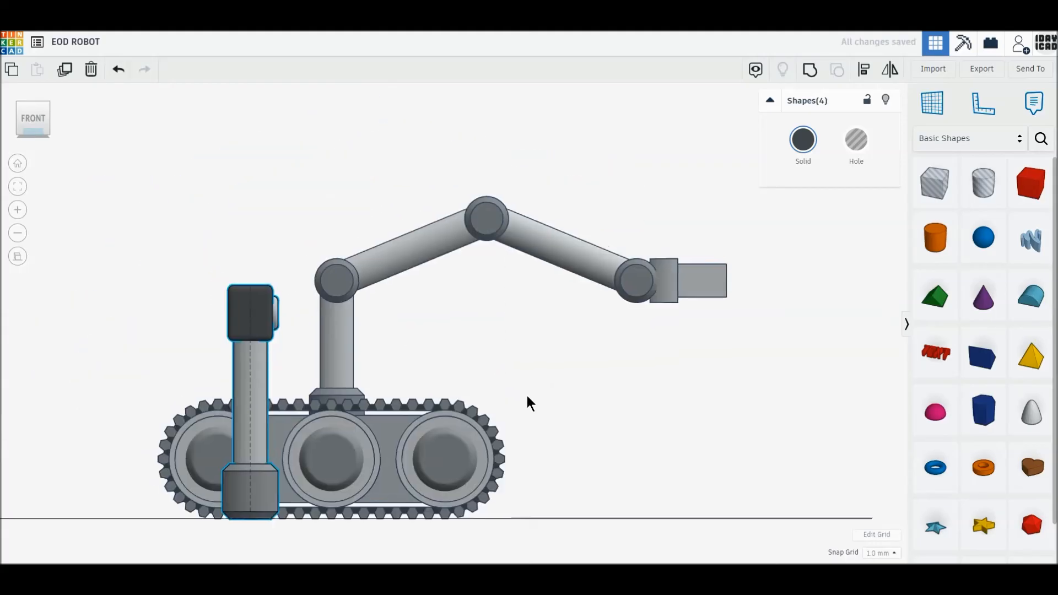
pyautogui.moveTo(249, 545); pyautogui.dragTo(247, 469)
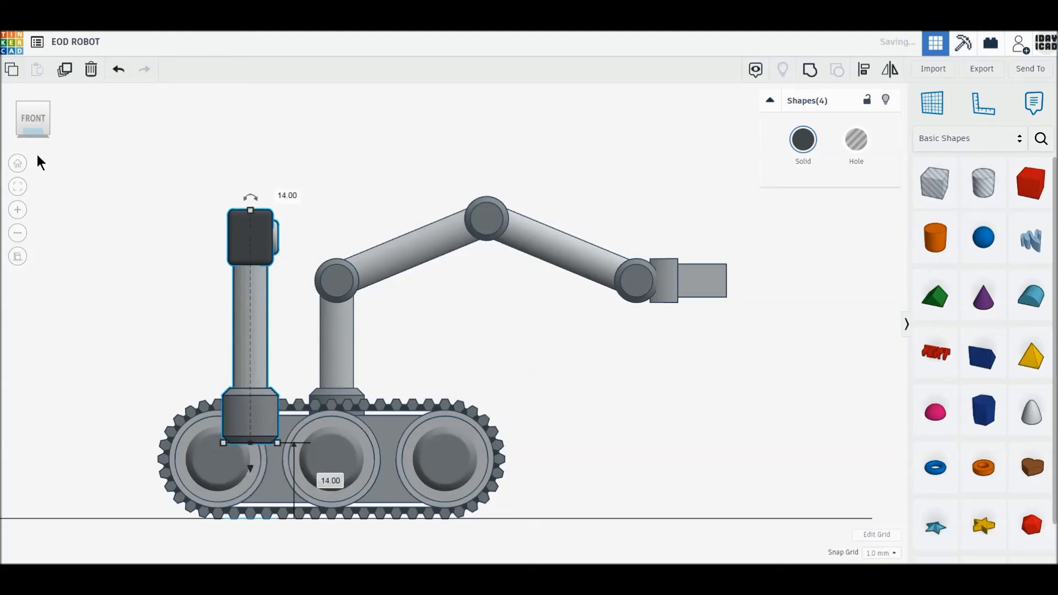
# Shift the camera assembly 39 mm sideways onto the chassis deck behind the arm and return to the perspective home view.
pyautogui.click(32, 99)
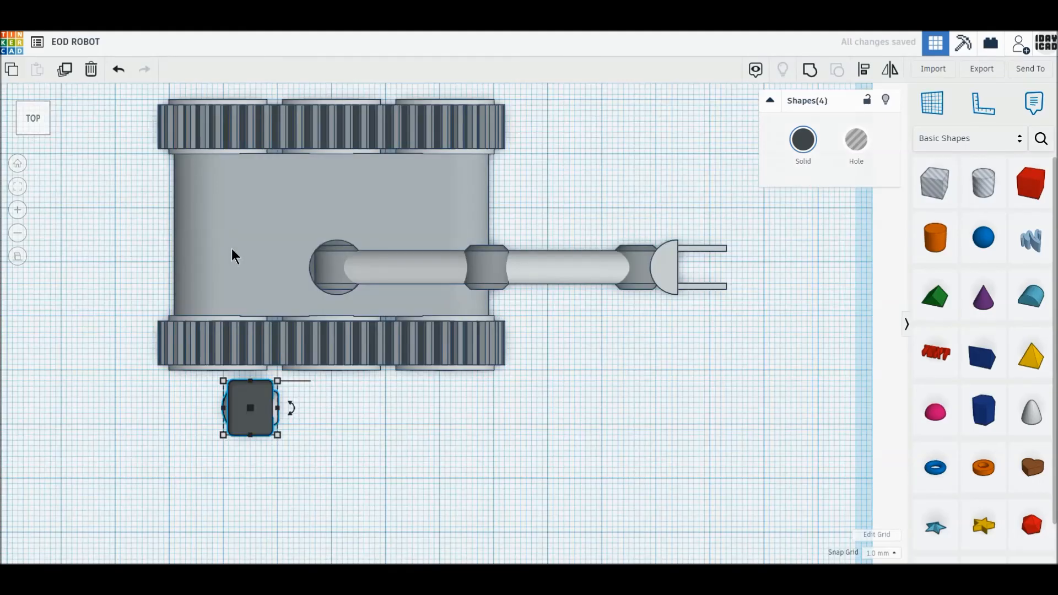
pyautogui.moveTo(255, 389); pyautogui.dragTo(254, 178)
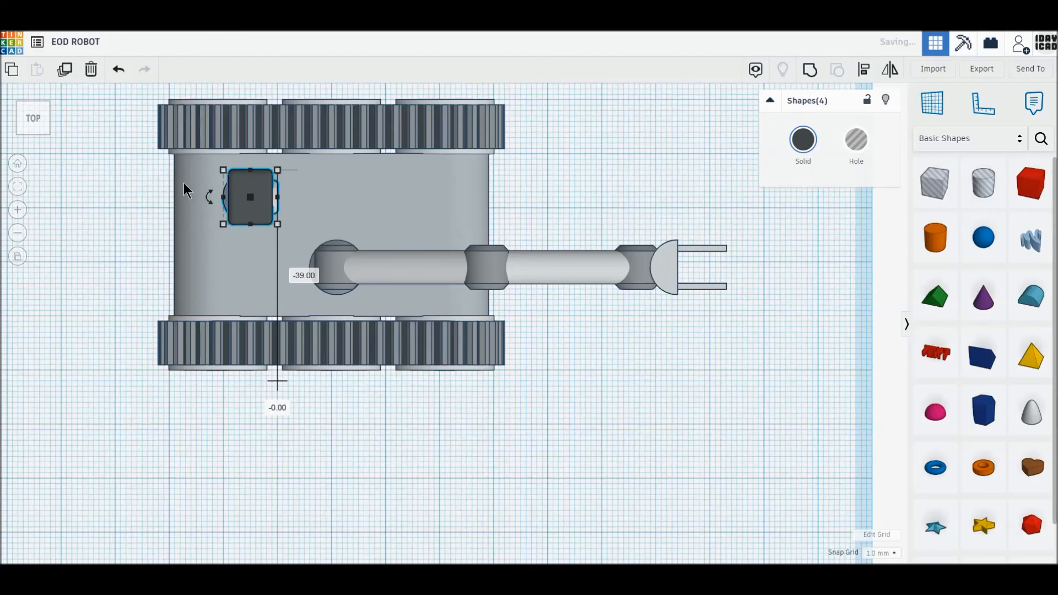
pyautogui.click(92, 232)
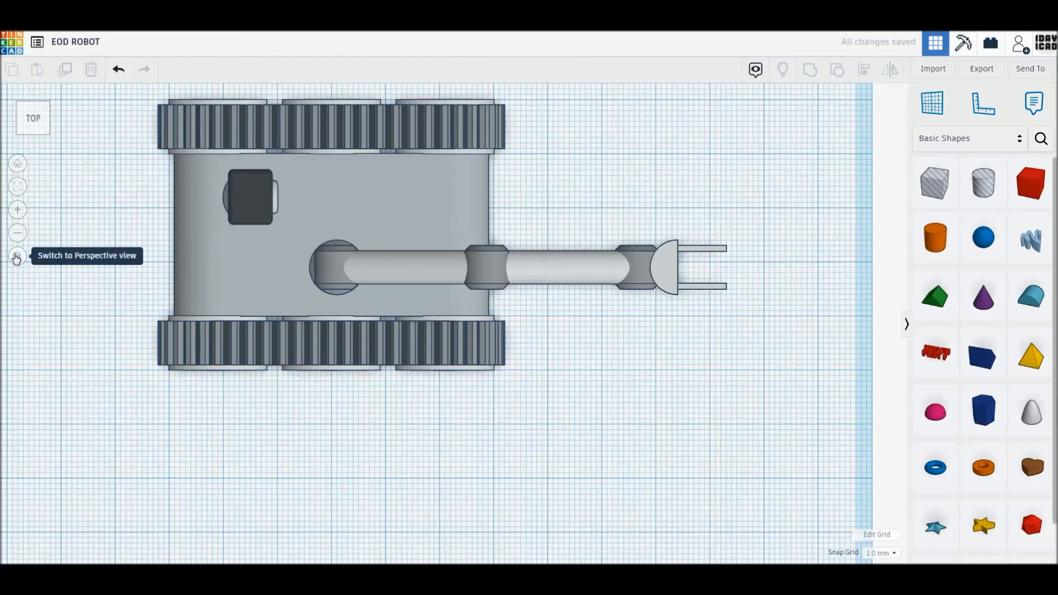
pyautogui.click(17, 257)
pyautogui.click(17, 163)
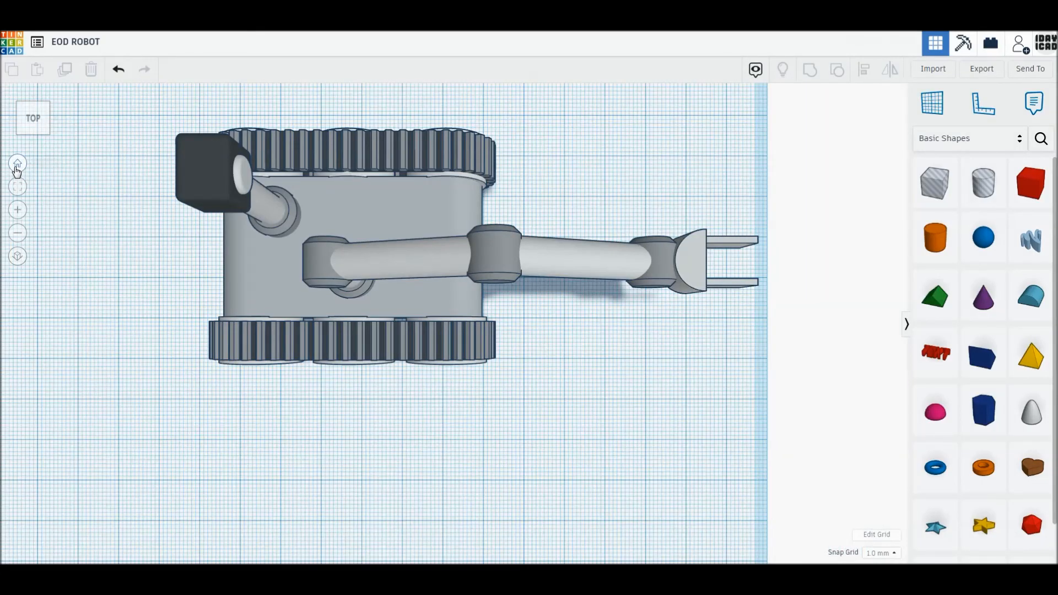
# Try the whole robot rotated 135° on the workplane and turn it back by the same angle.
pyautogui.moveTo(255, 147); pyautogui.dragTo(692, 362)
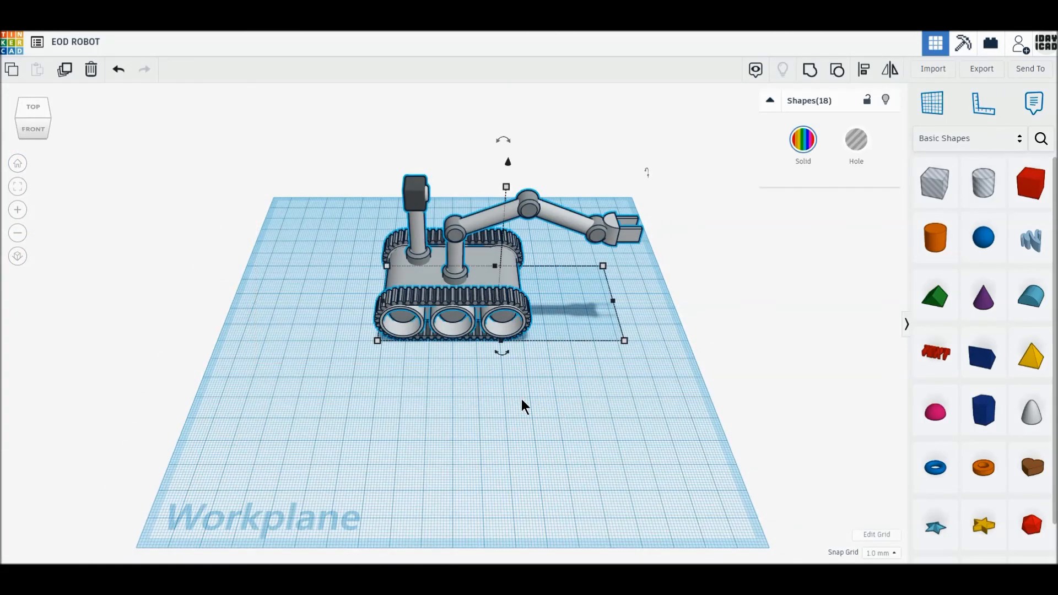
pyautogui.moveTo(502, 354); pyautogui.dragTo(422, 266)
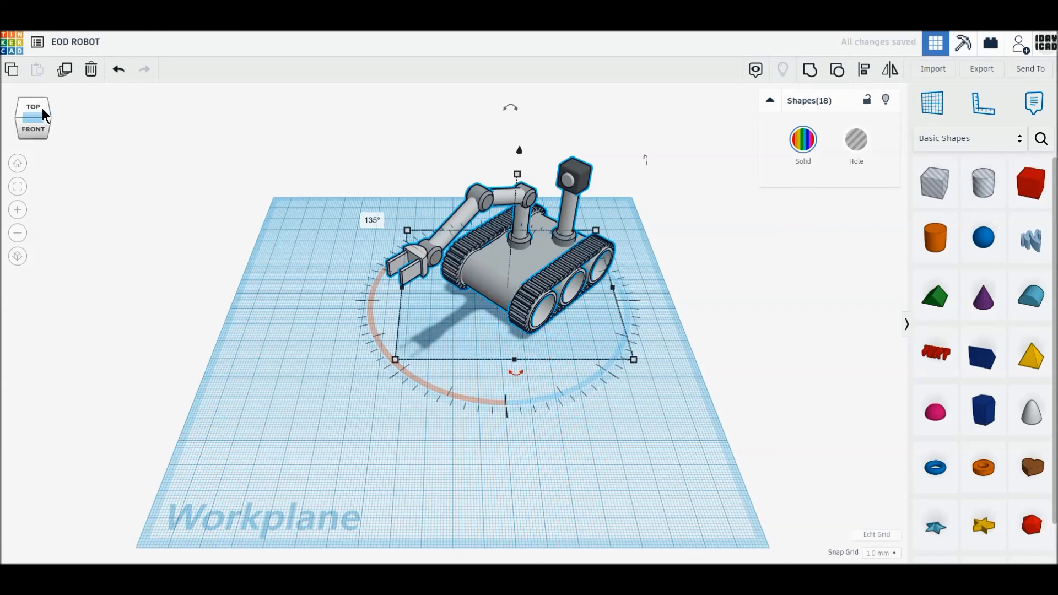
pyautogui.moveTo(517, 375); pyautogui.dragTo(580, 246)
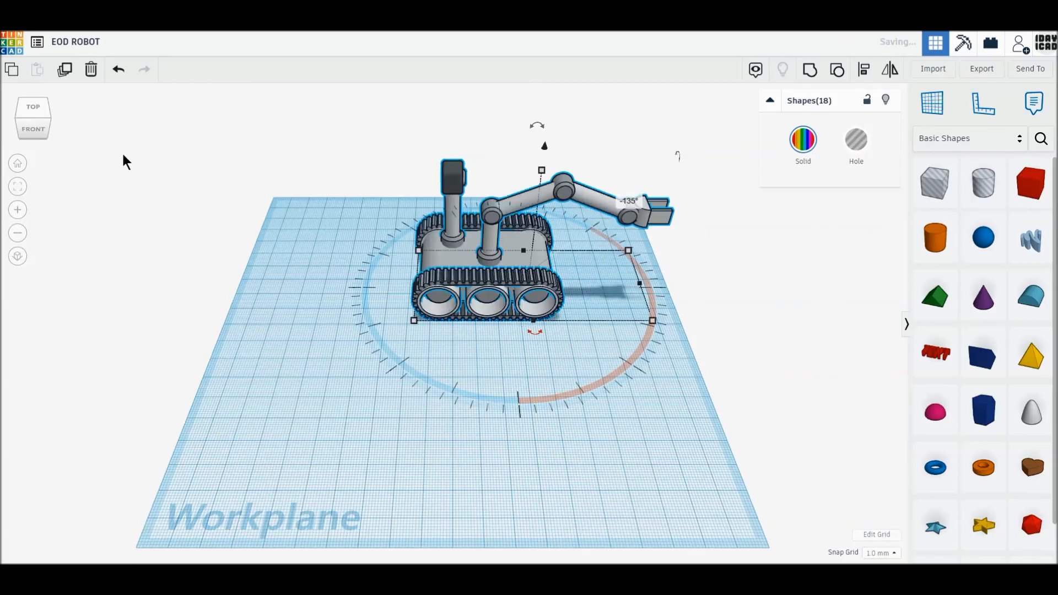
# Select the complete gripper arm with its base and shift it 9 mm forward along the chassis, away from the camera post.
pyautogui.click(34, 129)
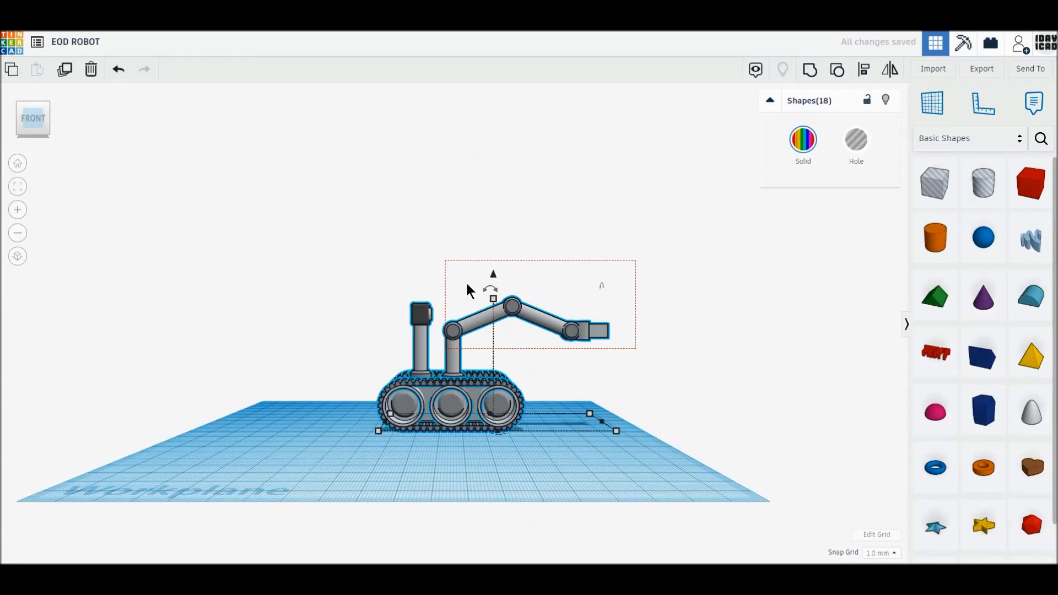
pyautogui.click(482, 319)
pyautogui.scroll(3, 475, 366)
pyautogui.scroll(2, 474, 364)
pyautogui.keyDown('shift'); pyautogui.click(462, 463); pyautogui.keyUp('shift')
pyautogui.moveTo(462, 467); pyautogui.dragTo(507, 469)
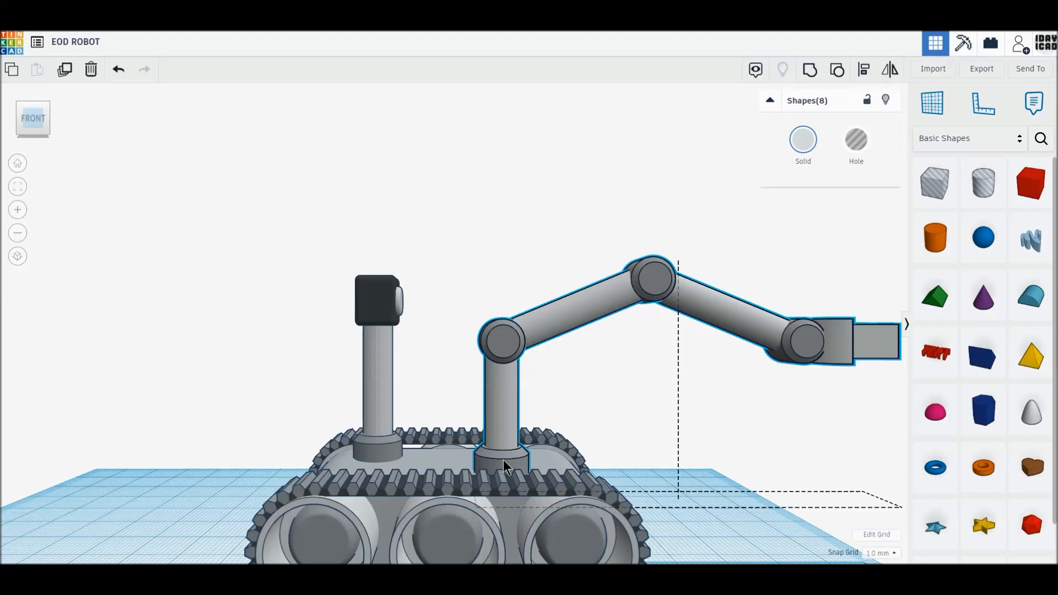
pyautogui.click(33, 104)
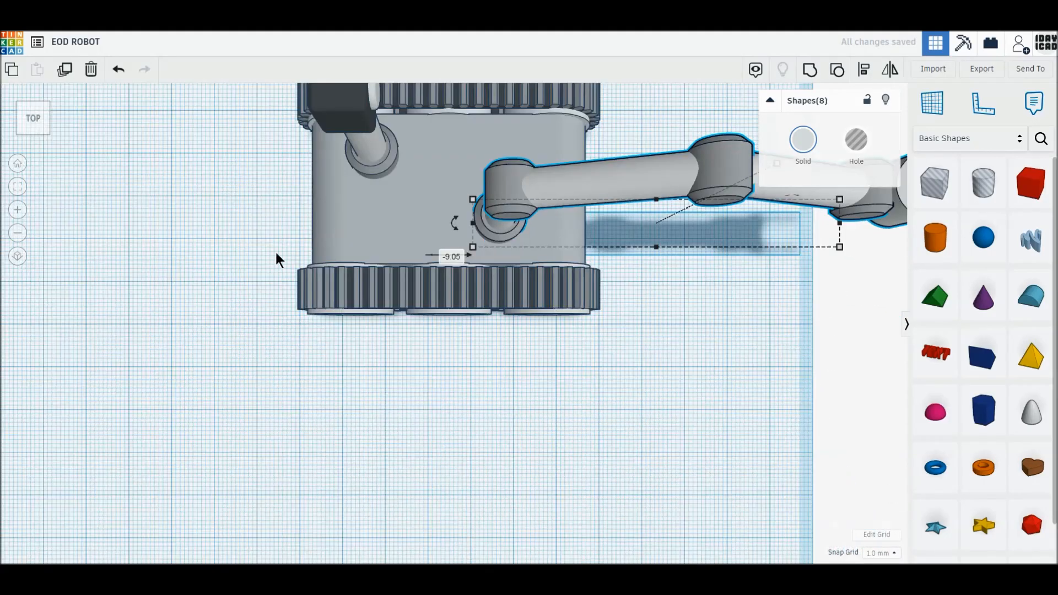
pyautogui.write('-9')
pyautogui.press('Return')
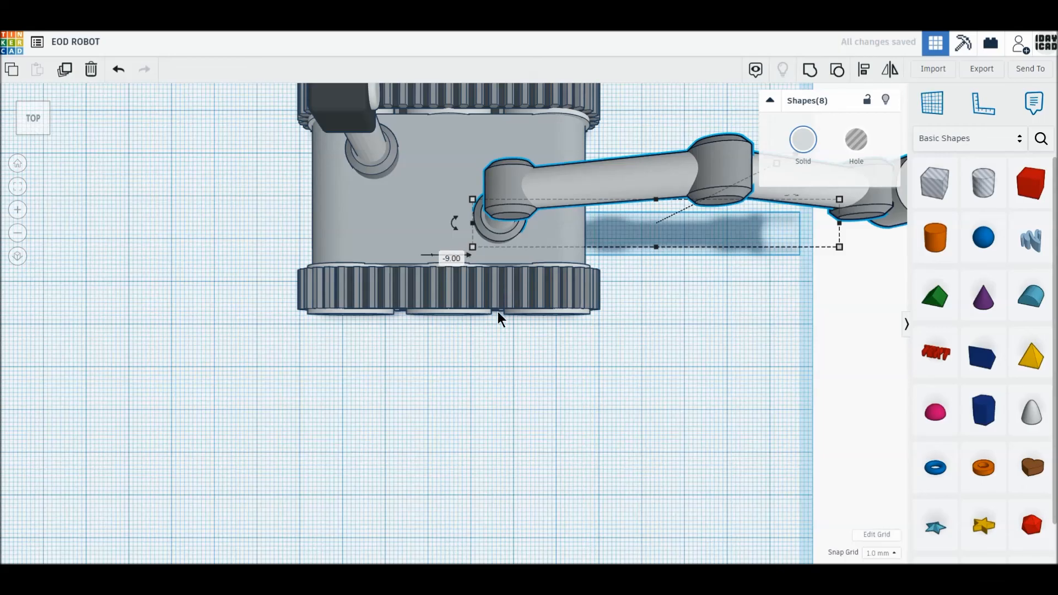
# Select the whole robot, rotate it diagonally so the gripper points towards the front, and move it to the middle of the workplane.
pyautogui.scroll(-3, 498, 312)
pyautogui.moveTo(788, 368); pyautogui.dragTo(798, 369)
pyautogui.moveTo(333, 223); pyautogui.dragTo(578, 185)
pyautogui.moveTo(581, 234); pyautogui.dragTo(421, 328)
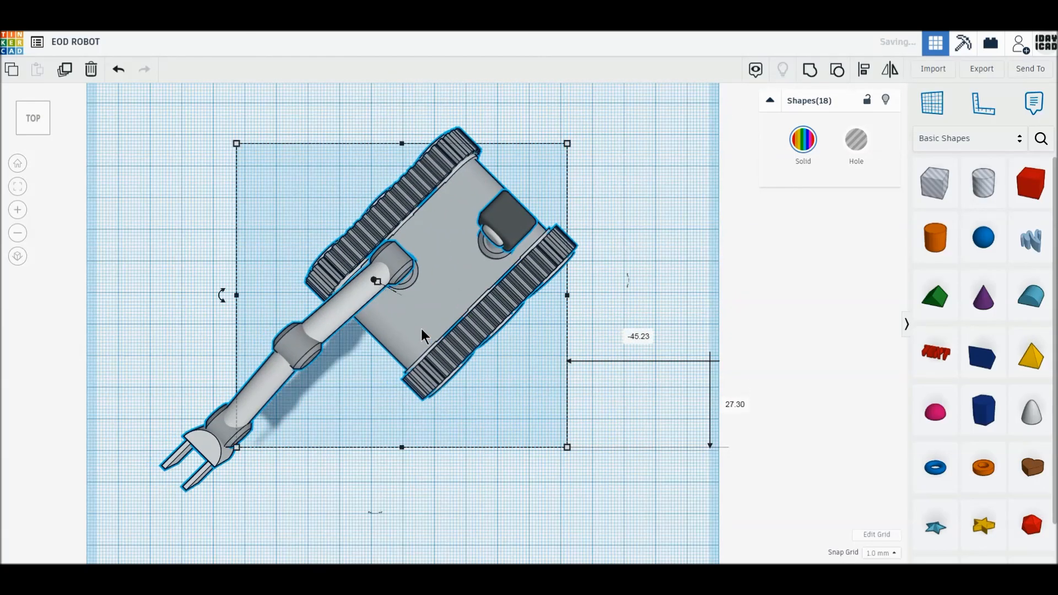
pyautogui.click(17, 166)
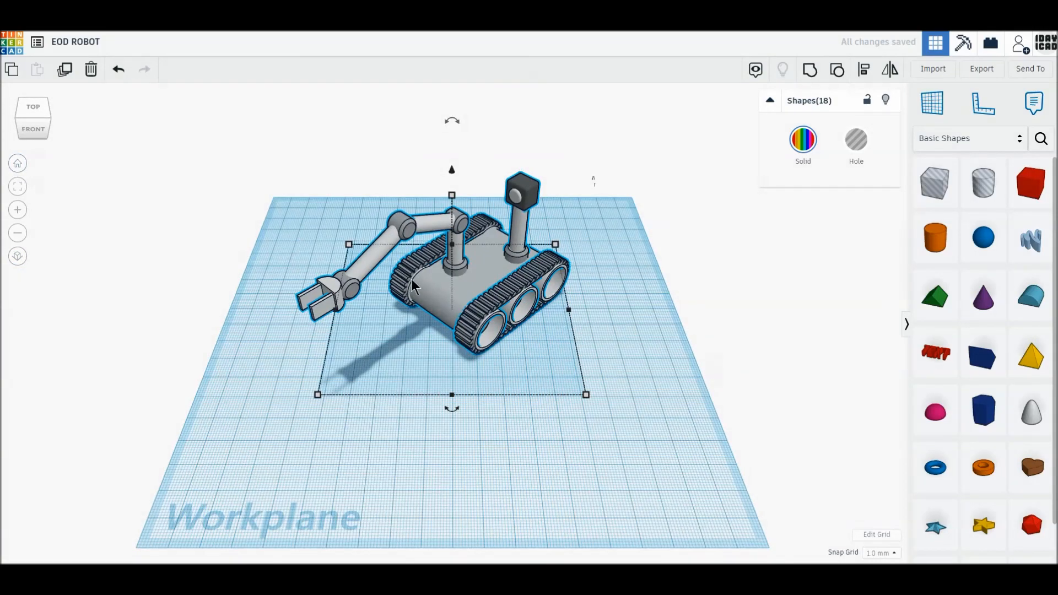
pyautogui.click(485, 407)
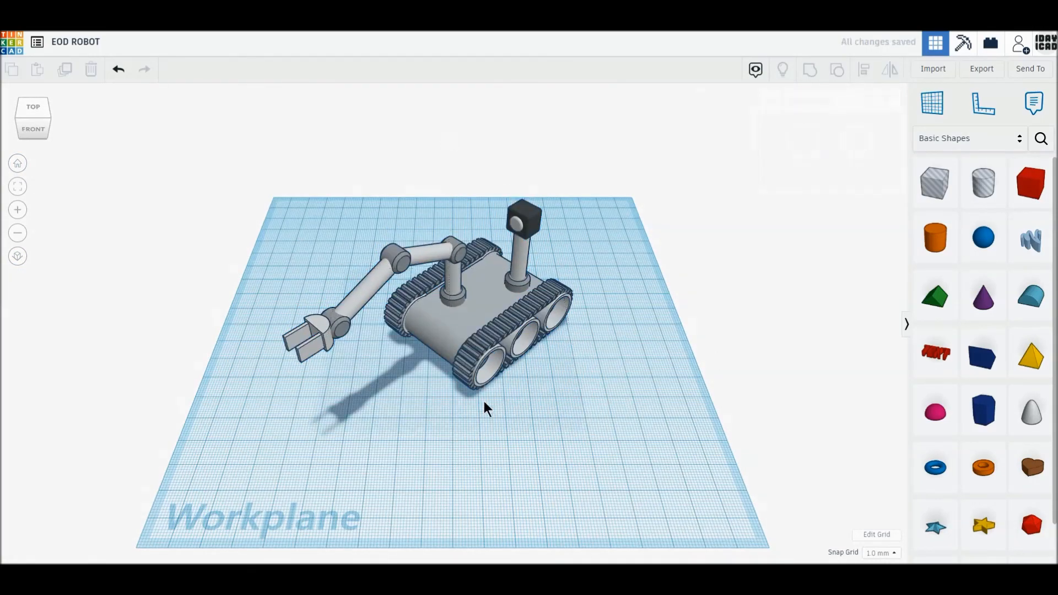
pyautogui.scroll(5, 428, 390)
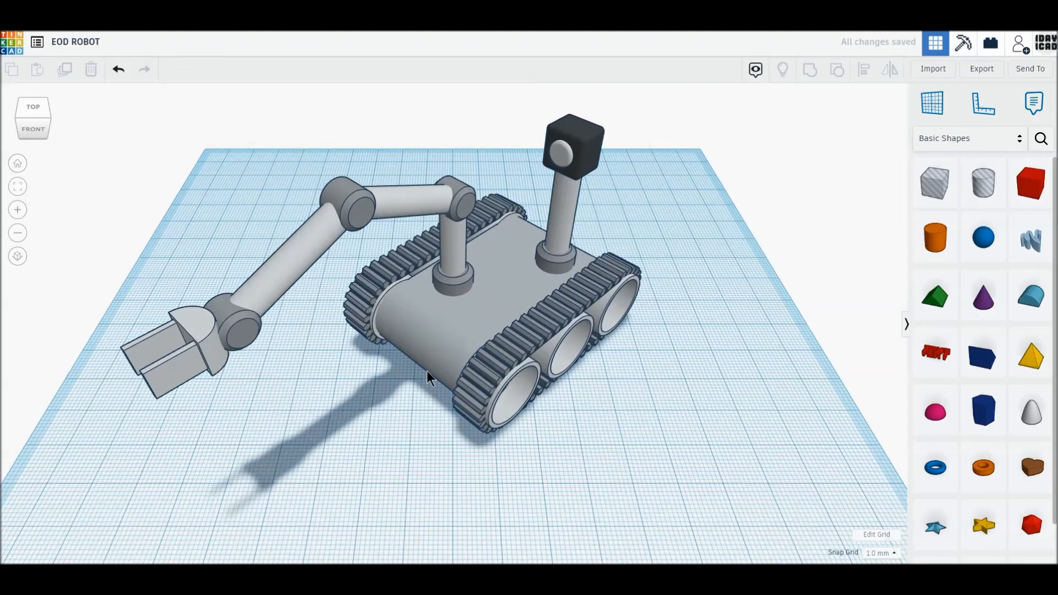
pyautogui.moveTo(426, 380); pyautogui.dragTo(448, 385, button='middle')
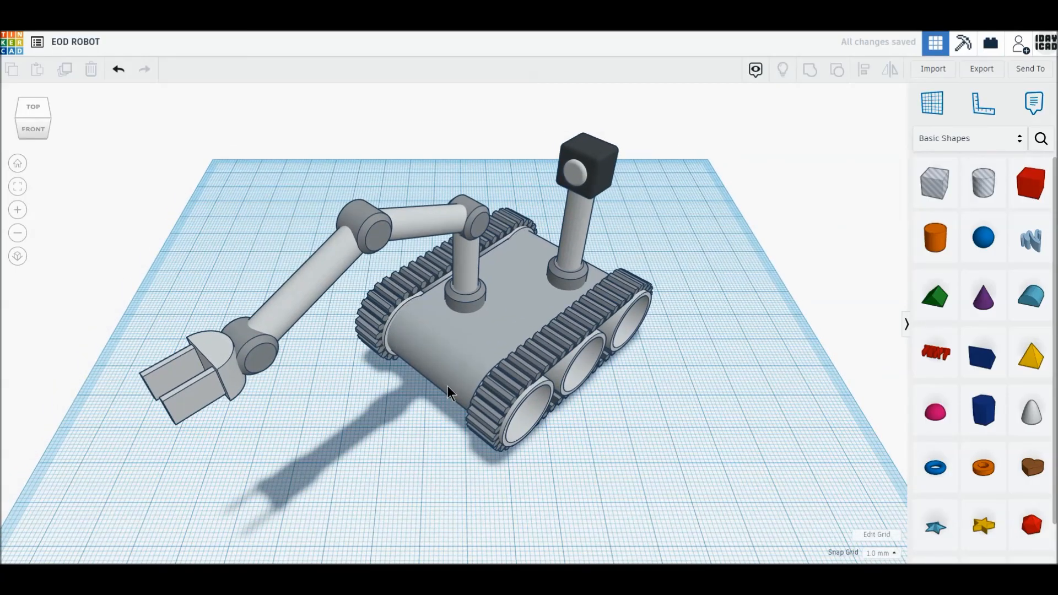